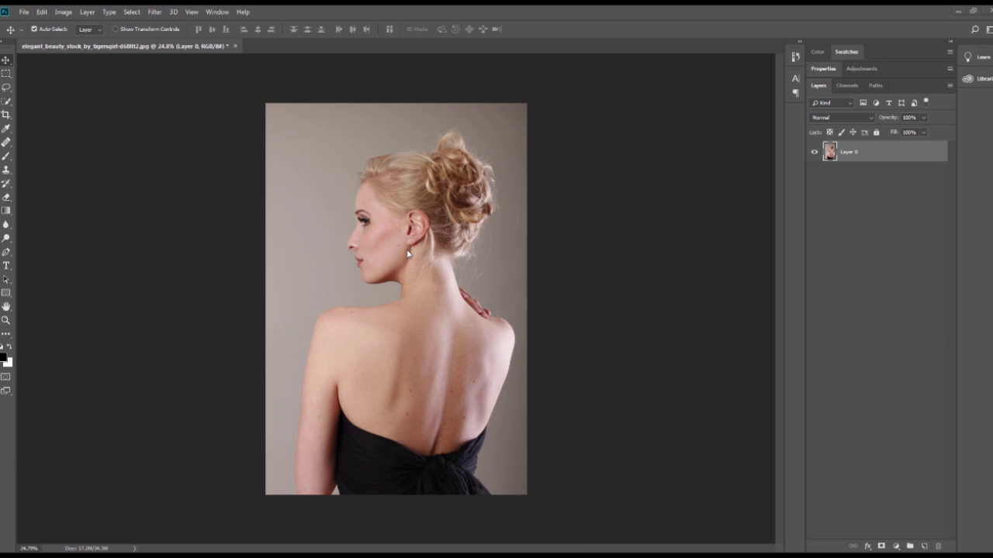
# Flatten the portrait and duplicate the background layer twice
pyautogui.scroll(5, 407, 254)
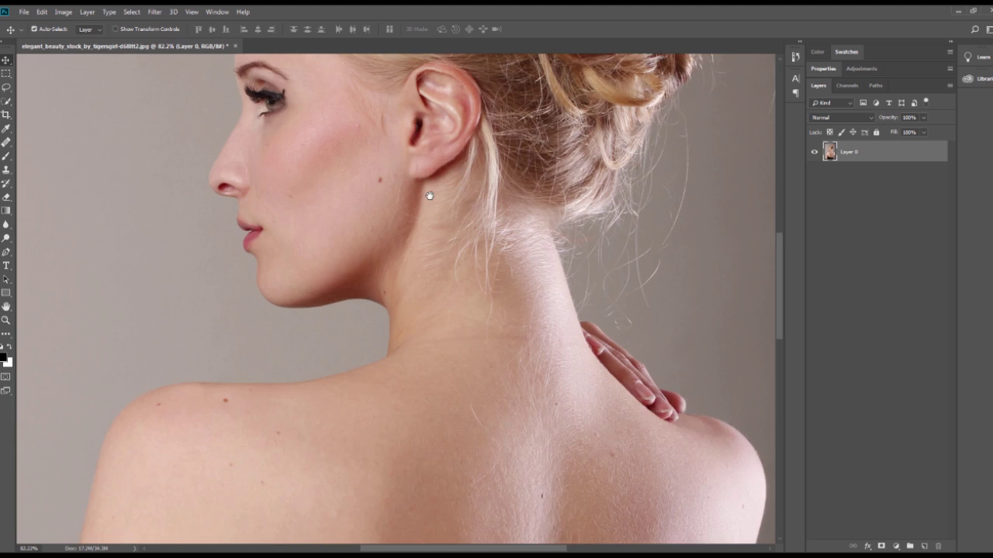
pyautogui.scroll(-3, 432, 204)
pyautogui.scroll(1, 421, 400)
pyautogui.scroll(-2, 421, 401)
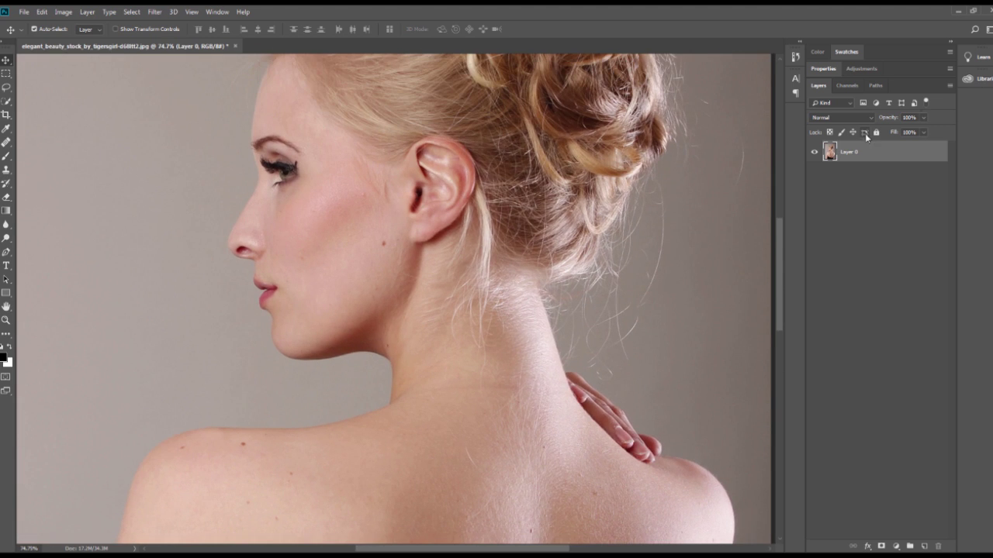
pyautogui.rightClick(888, 152)
pyautogui.click(915, 388)
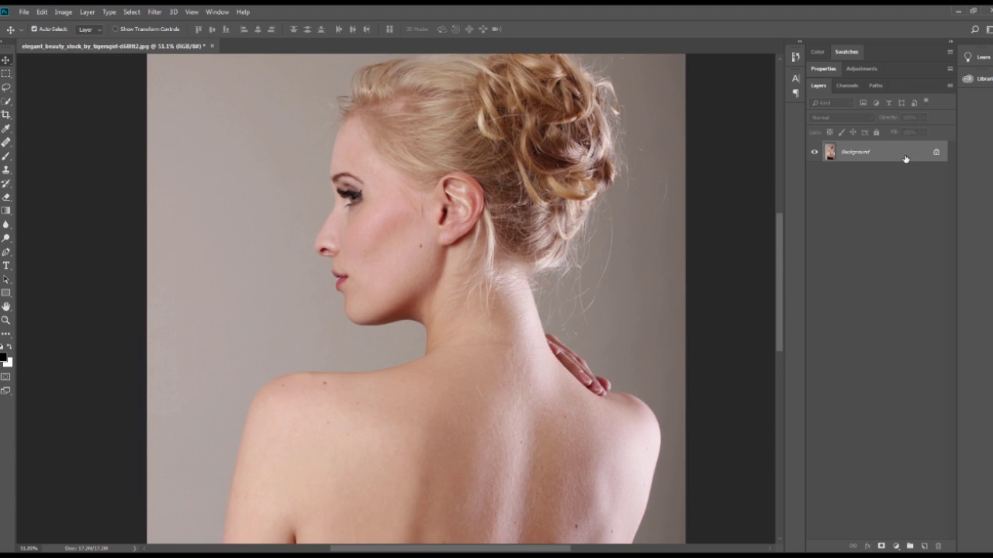
pyautogui.hotkey('ctrl', 'j')
pyautogui.hotkey('ctrl', 'j')
# Rename the copies 'low' and 'hight', and hide the hight layer
pyautogui.doubleClick(853, 173)
pyautogui.write('low')
pyautogui.press('Return')
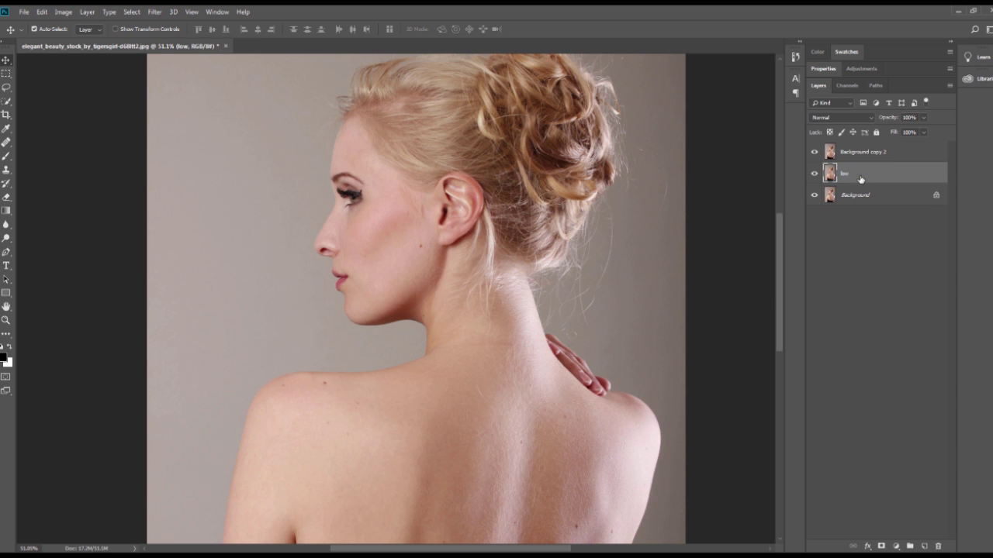
pyautogui.doubleClick(862, 152)
pyautogui.write('hight')
pyautogui.press('Return')
pyautogui.click(814, 152)
# Apply a Gaussian Blur of about 9 pixels to the low layer
pyautogui.click(883, 175)
pyautogui.click(155, 12)
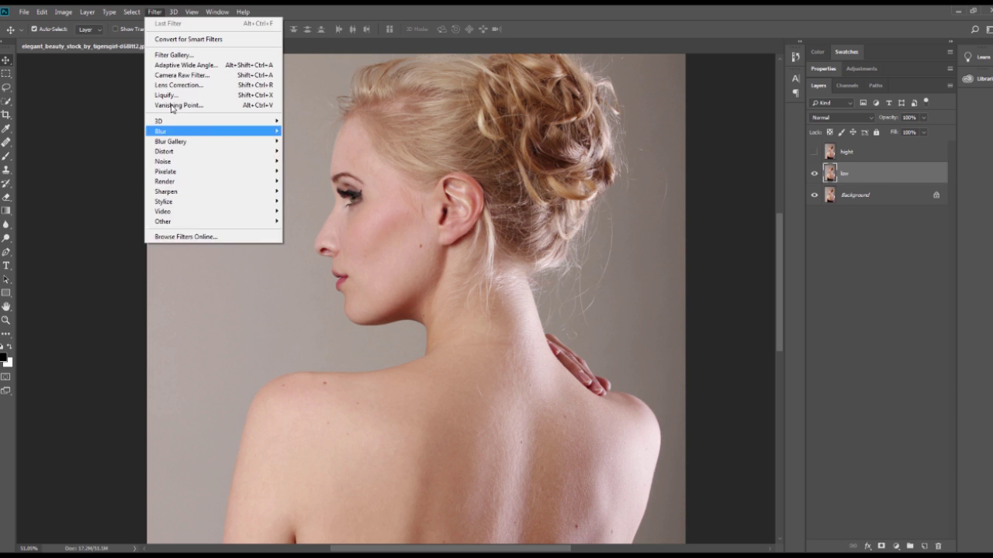
pyautogui.moveTo(213, 131)
pyautogui.click(314, 172)
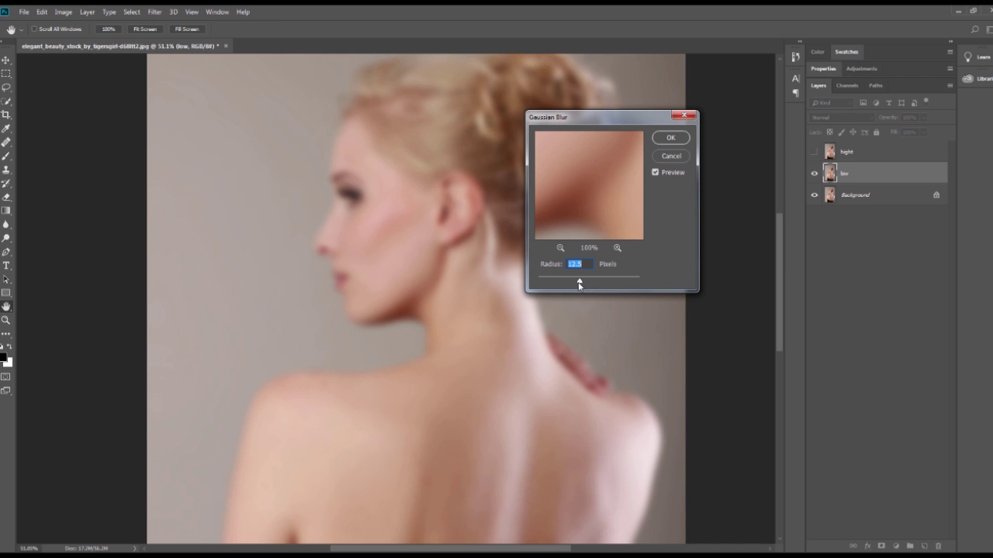
pyautogui.moveTo(579, 286); pyautogui.dragTo(575, 285)
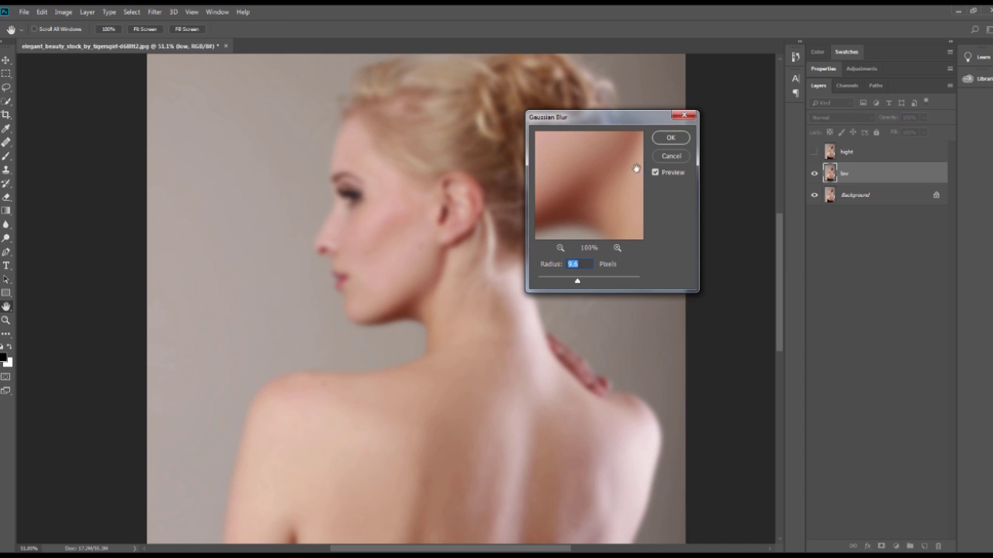
pyautogui.click(670, 138)
# Show the hight layer again, make it active, and bring up Apply Image
pyautogui.click(814, 152)
pyautogui.click(883, 152)
pyautogui.click(63, 12)
pyautogui.click(82, 167)
# Apply Image into hight from layer low with Subtract blending, scale 2, offset 128
pyautogui.click(489, 163)
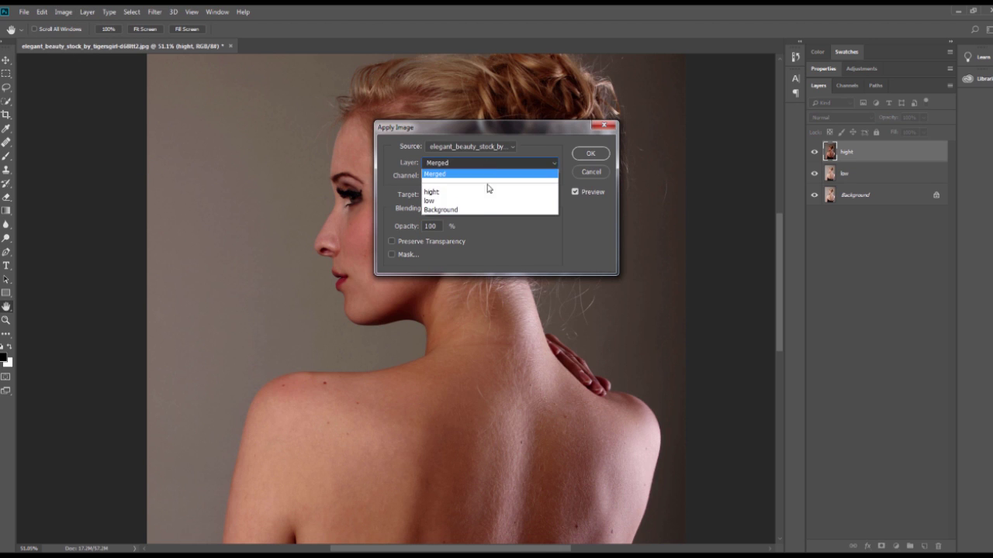
pyautogui.click(465, 199)
pyautogui.click(461, 208)
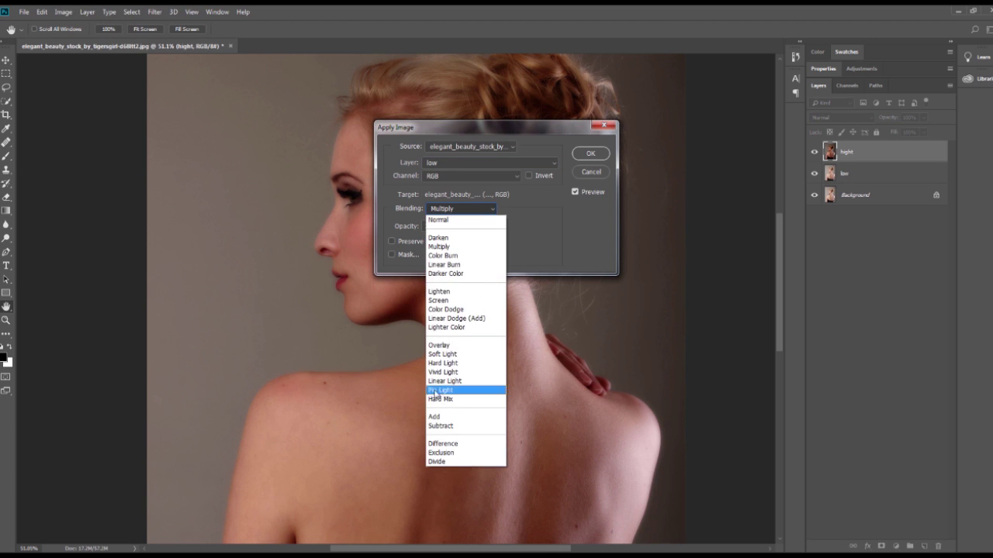
pyautogui.click(441, 426)
pyautogui.write('1')
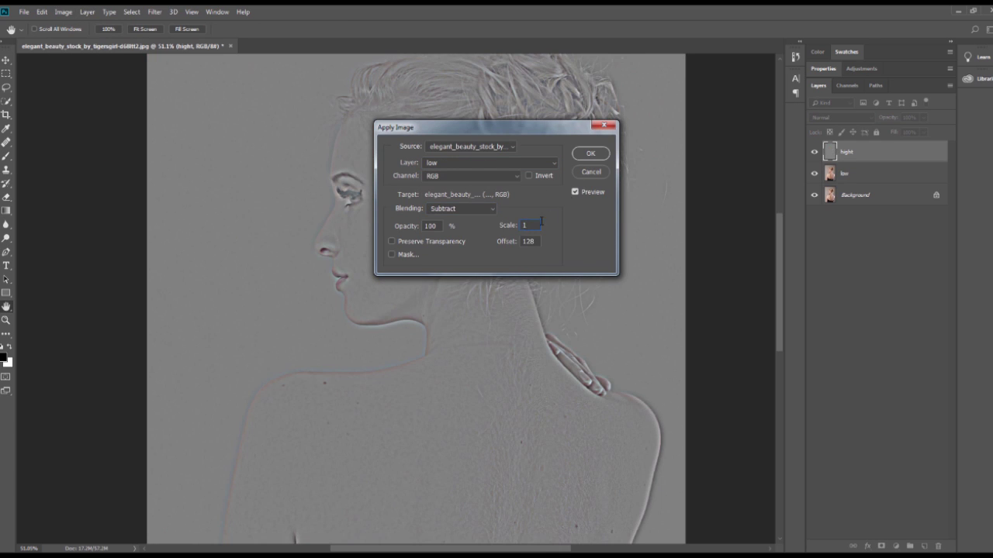
pyautogui.write('2')
pyautogui.write('0')
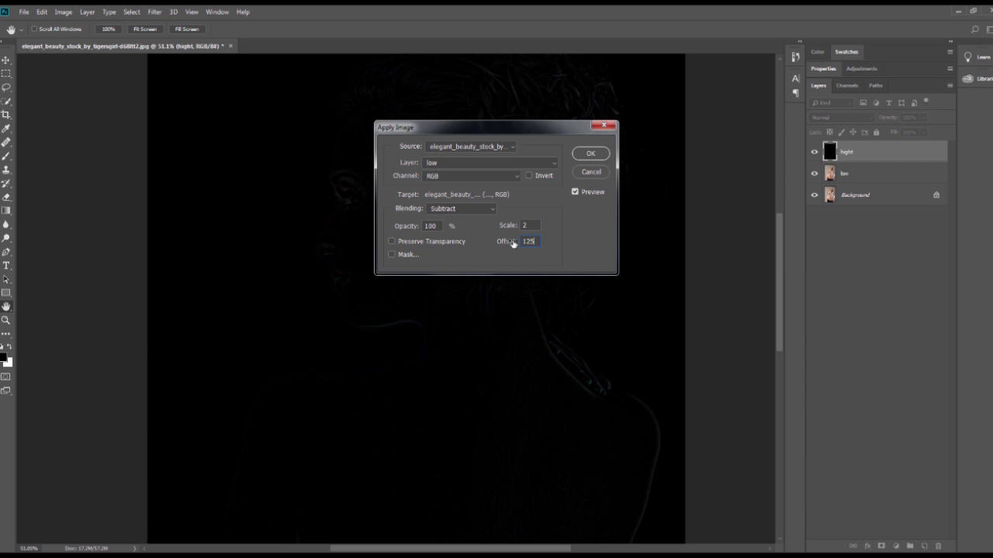
pyautogui.press('BackSpace')
pyautogui.write('8')
pyautogui.press('Return')
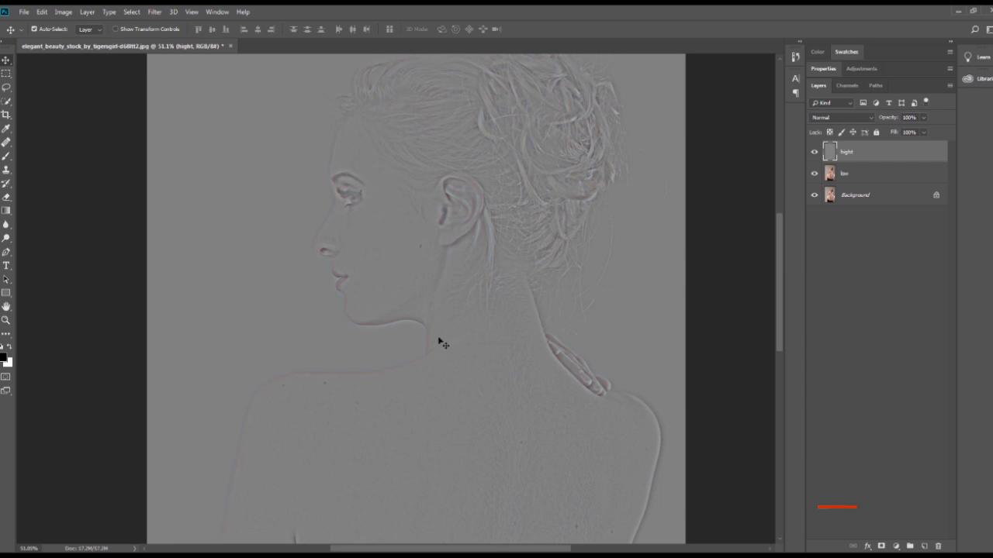
# Set hight to Linear Light, then group it with low as 'Retouch skin'
pyautogui.click(841, 117)
pyautogui.click(836, 278)
pyautogui.keyDown('shift'); pyautogui.click(884, 174); pyautogui.keyUp('shift')
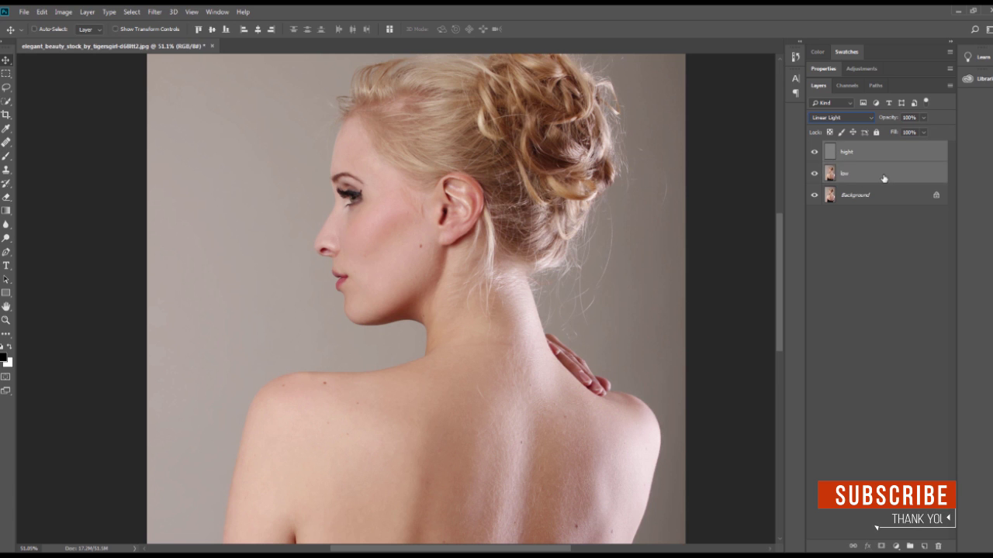
pyautogui.hotkey('ctrl', 'g')
pyautogui.doubleClick(853, 148)
pyautogui.write('reque')
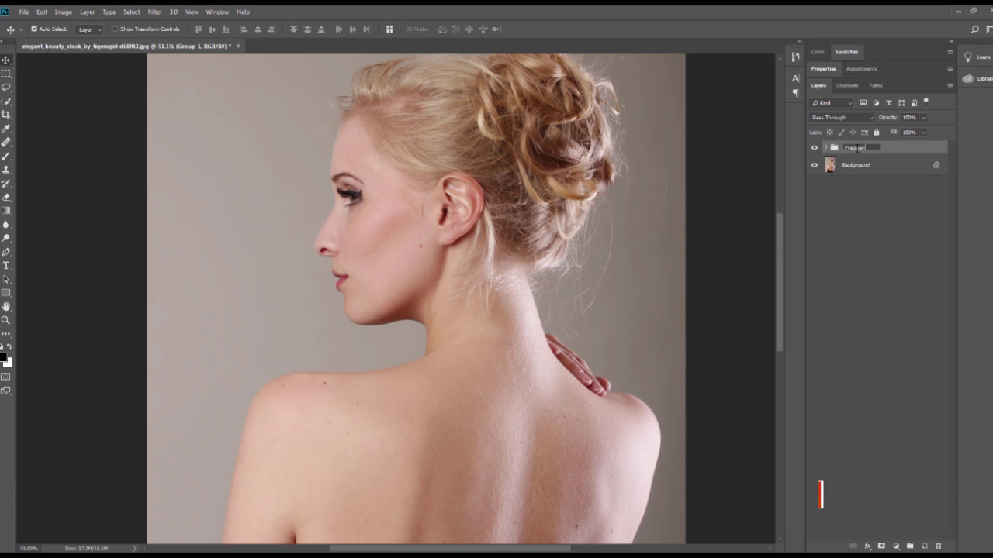
pyautogui.write('n')
pyautogui.doubleClick(857, 148)
pyautogui.write('Retouch skin')
pyautogui.press('Return')
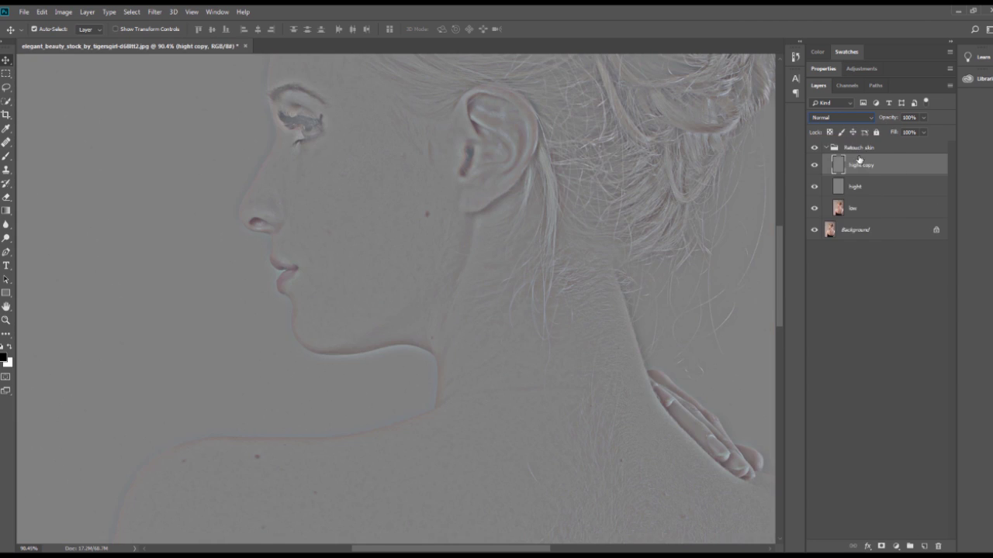
# Clip the hight copy layer to the layer below and select the Clone Stamp tool
pyautogui.rightClick(859, 159)
pyautogui.click(815, 308)
pyautogui.click(6, 142)
pyautogui.rightClick(6, 142)
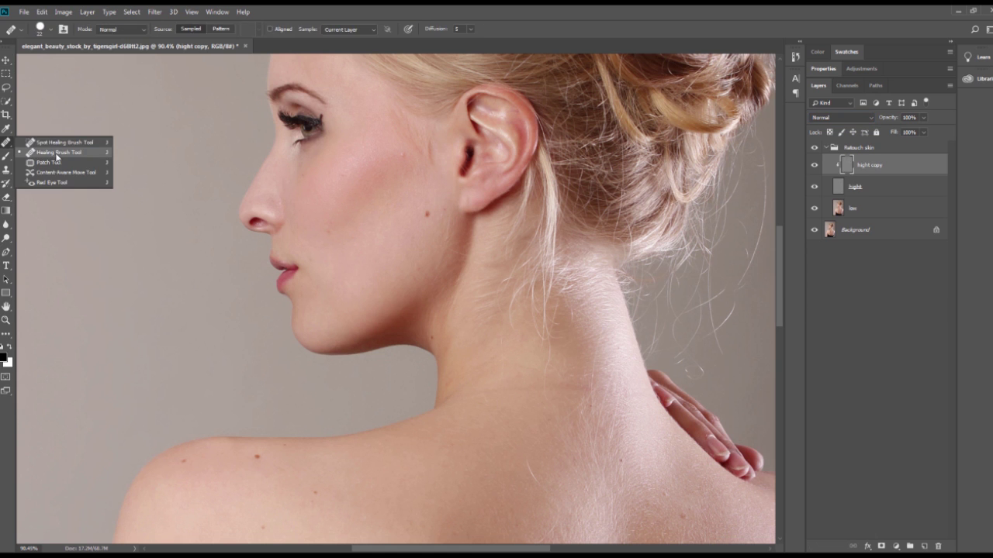
pyautogui.click(56, 152)
pyautogui.rightClick(6, 169)
pyautogui.click(46, 169)
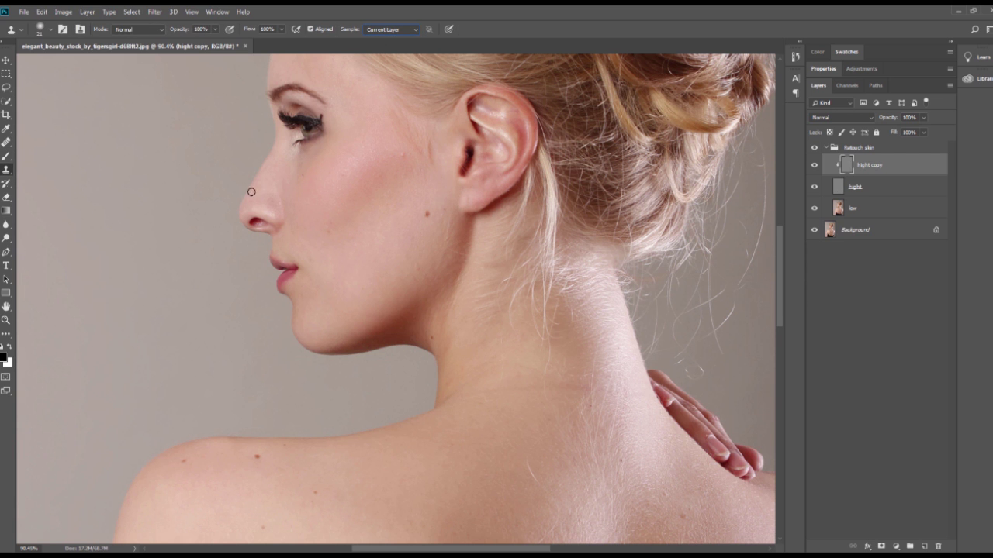
# Clone out the moles near the jaw, below the ear and on the cheek with a 9 px brush
pyautogui.scroll(3, 425, 208)
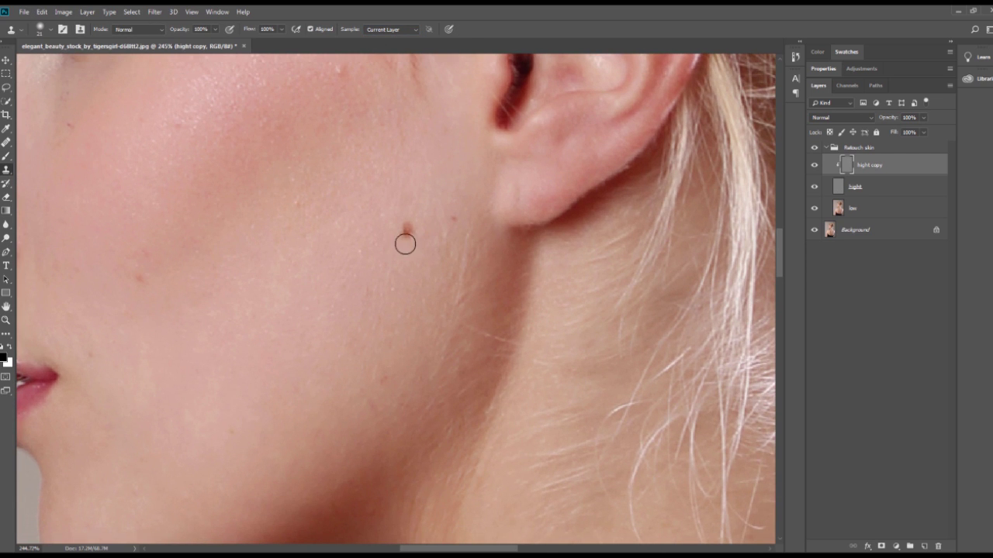
pyautogui.click(409, 237)
pyautogui.scroll(-1, 408, 238)
pyautogui.scroll(3, 396, 246)
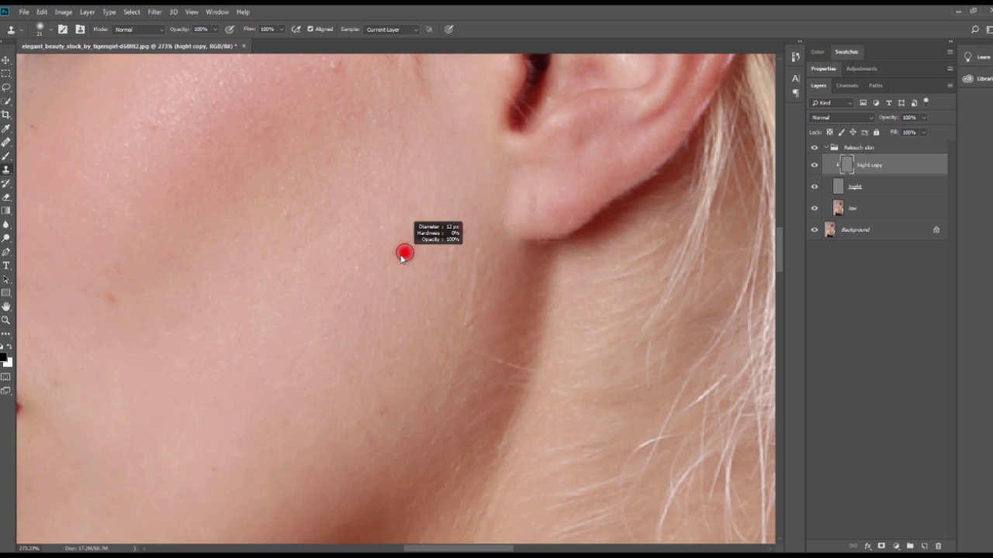
pyautogui.moveTo(403, 251); pyautogui.dragTo(429, 194)
pyautogui.click(463, 229)
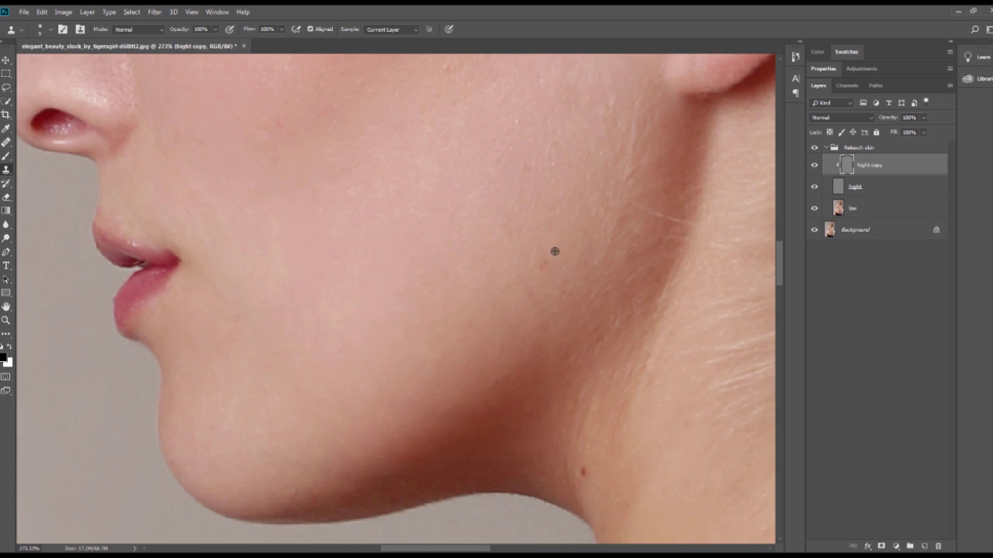
pyautogui.moveTo(449, 120)
pyautogui.mouseDown()
pyautogui.moveTo(495, 257)
pyautogui.moveTo(530, 294)
pyautogui.moveTo(467, 321)
pyautogui.mouseUp()
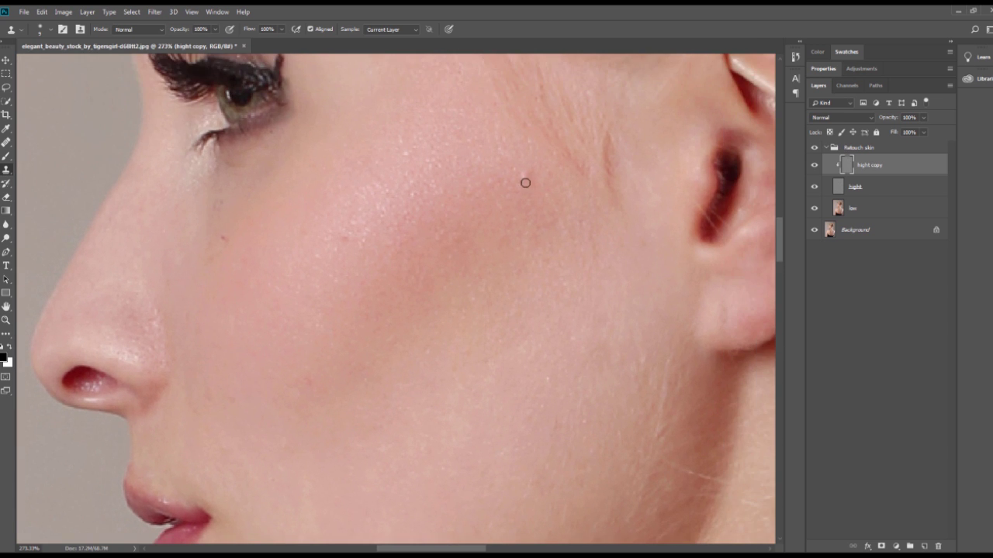
pyautogui.click(224, 238)
pyautogui.moveTo(250, 412); pyautogui.dragTo(293, 361)
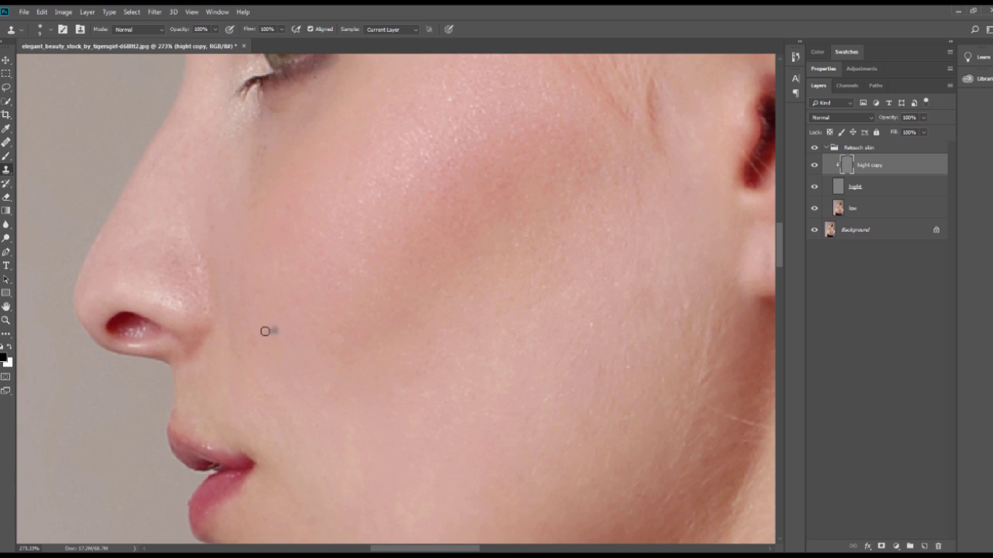
# Move the view down to the upper back and clone over a blemish there
pyautogui.moveTo(441, 206); pyautogui.dragTo(430, 393)
pyautogui.scroll(-3, 439, 212)
pyautogui.scroll(-5, 466, 162)
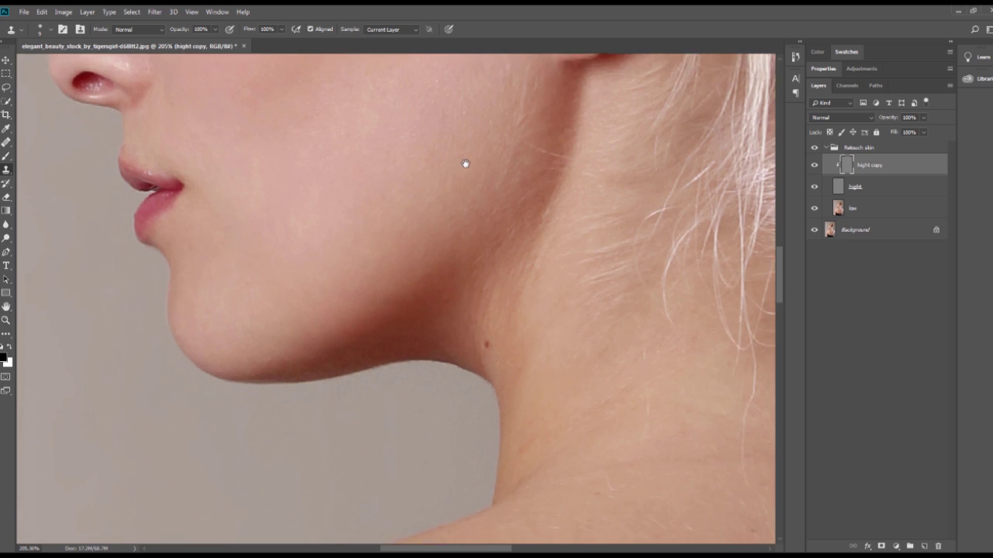
pyautogui.scroll(3, 488, 342)
pyautogui.scroll(-1, 481, 324)
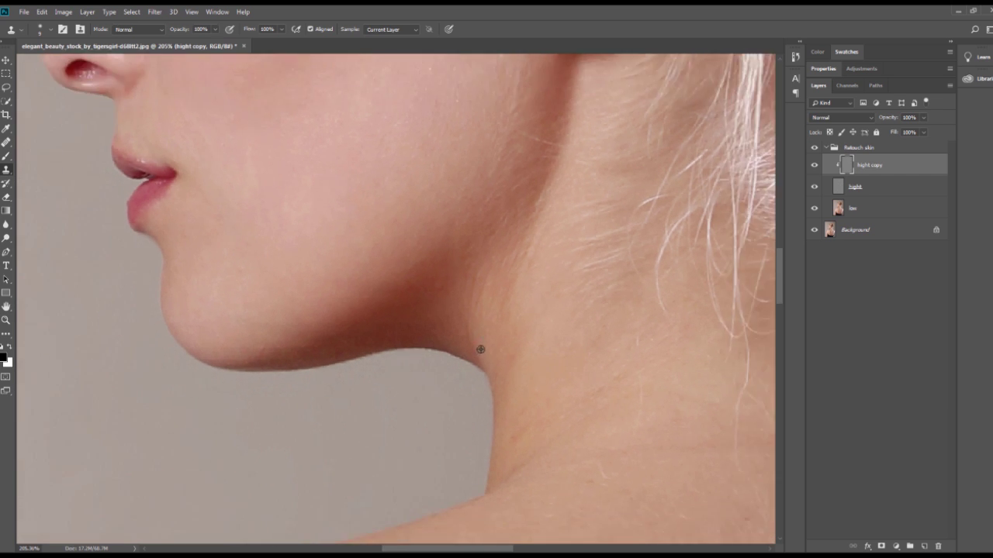
pyautogui.scroll(-5, 476, 348)
pyautogui.scroll(1, 572, 376)
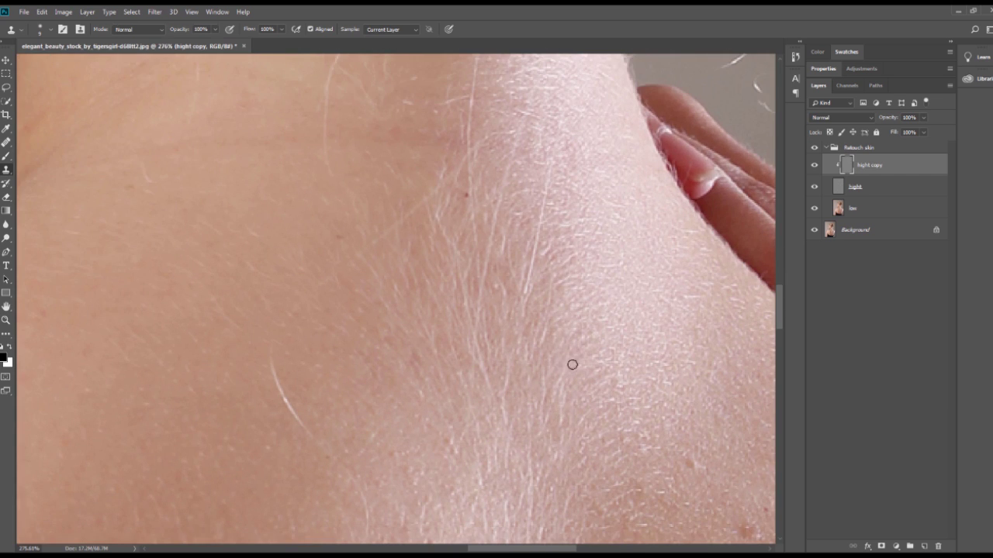
pyautogui.scroll(-5, 334, 249)
pyautogui.scroll(4, 329, 265)
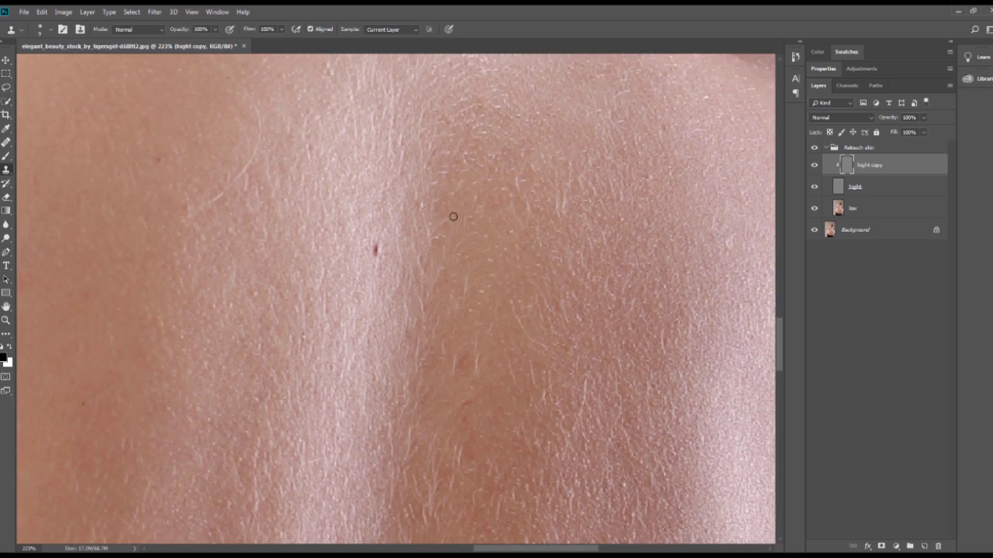
pyautogui.scroll(-5, 371, 254)
pyautogui.scroll(3, 419, 277)
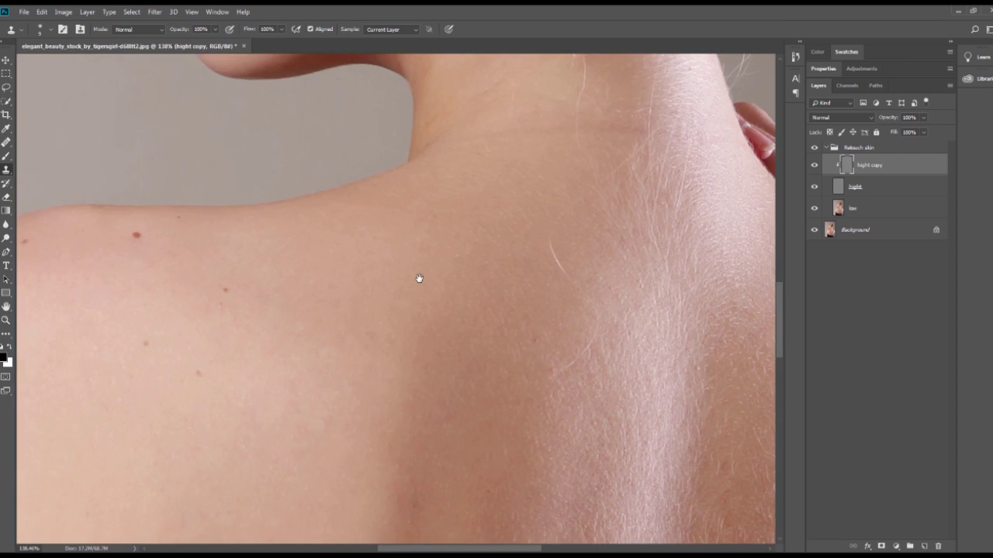
pyautogui.scroll(2, 508, 171)
pyautogui.scroll(-1, 459, 167)
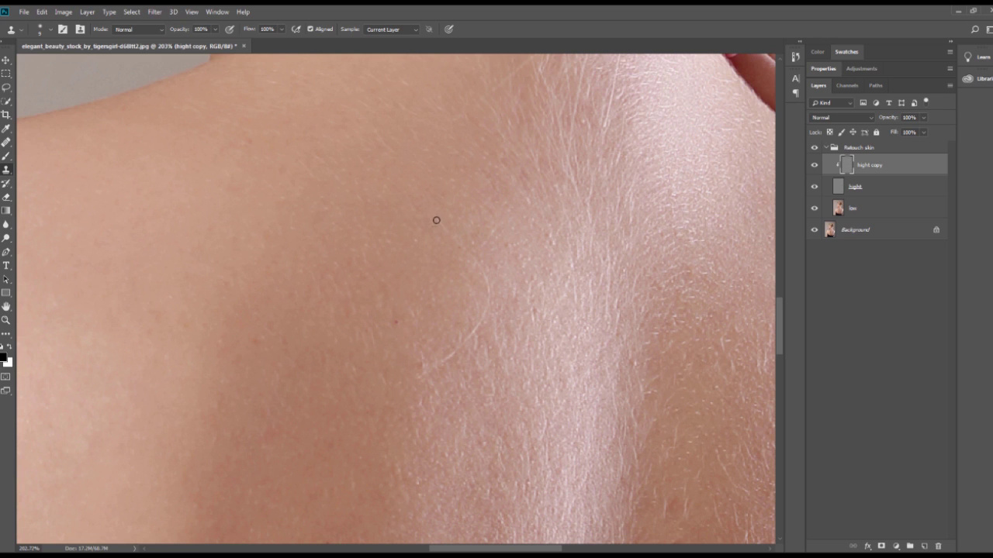
pyautogui.scroll(-2, 459, 191)
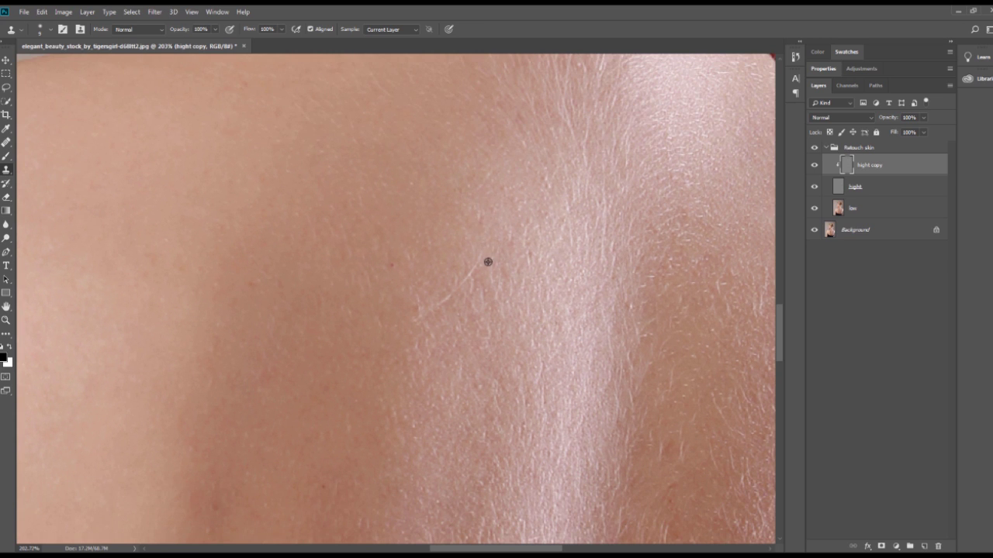
pyautogui.scroll(-1, 492, 264)
pyautogui.scroll(-1, 486, 233)
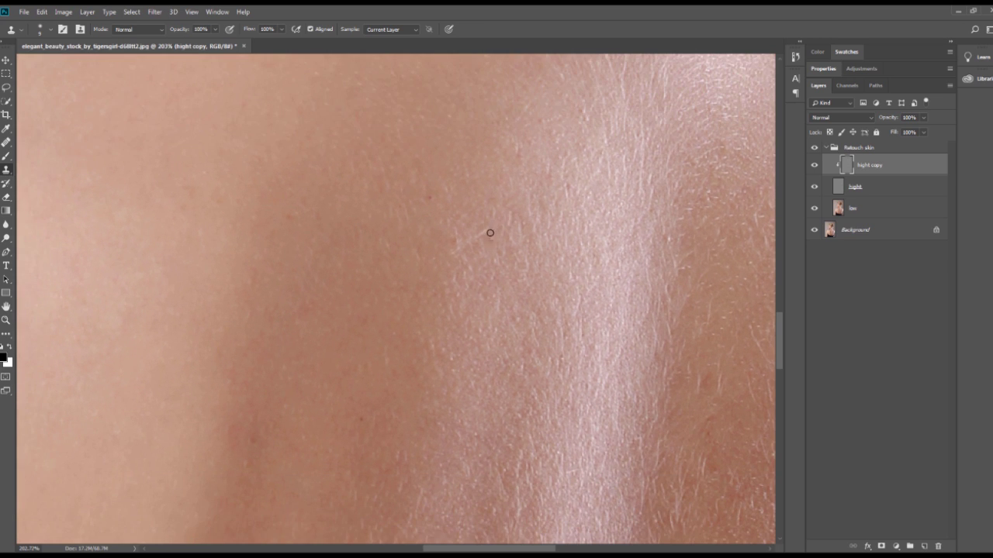
pyautogui.moveTo(490, 233); pyautogui.dragTo(482, 247)
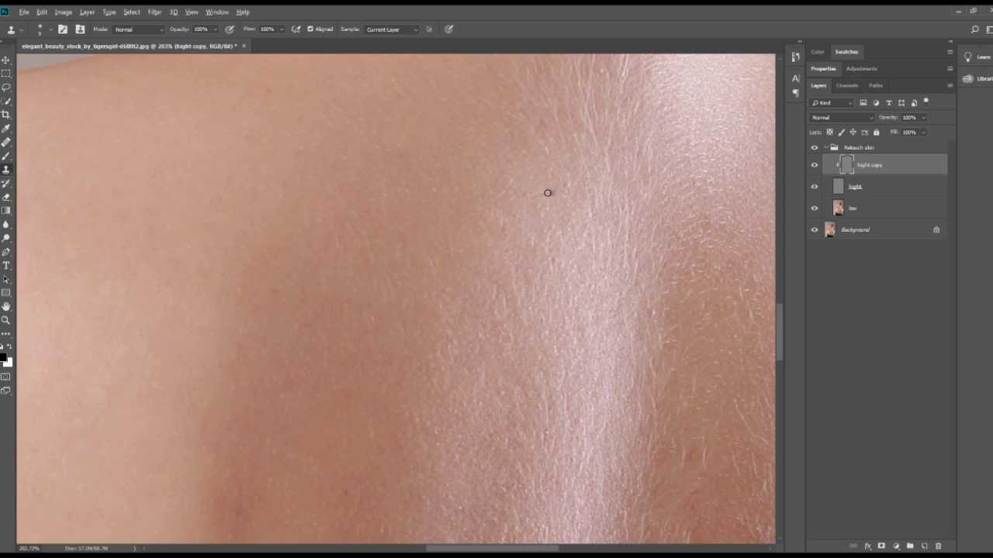
pyautogui.scroll(-1, 504, 218)
pyautogui.scroll(1, 217, 208)
# Clone away the blemish on the shoulder and the larger red mole
pyautogui.scroll(1, 214, 211)
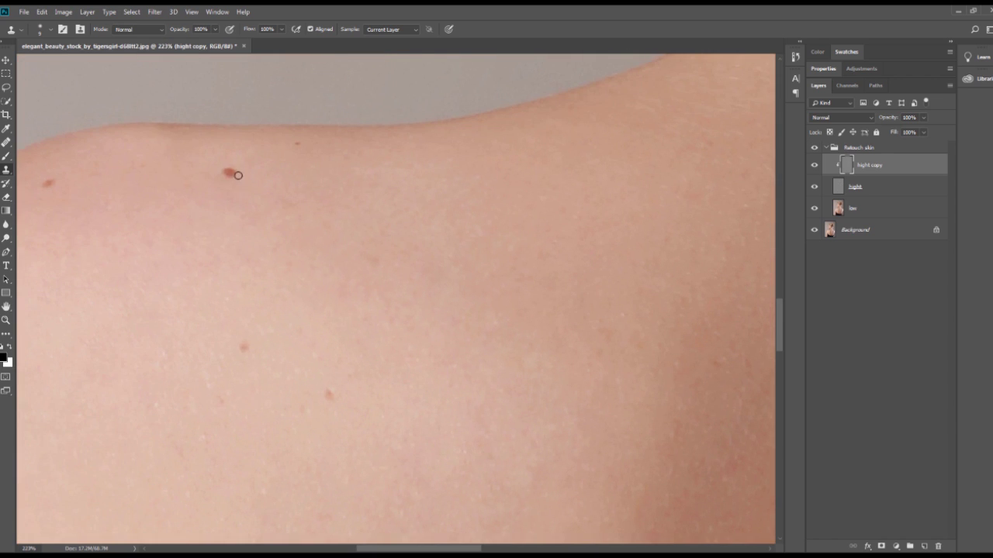
pyautogui.scroll(-1, 298, 142)
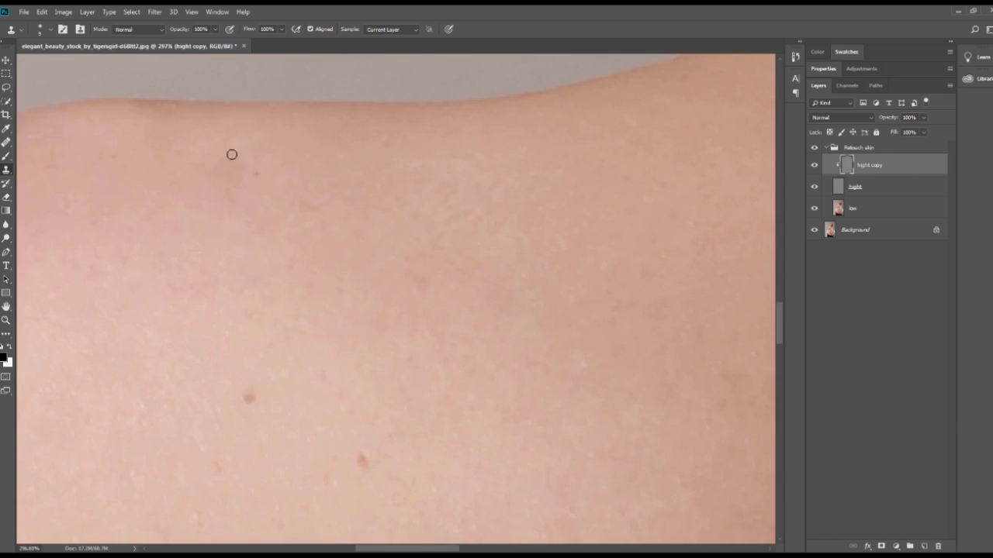
pyautogui.scroll(1, 172, 191)
pyautogui.moveTo(173, 191); pyautogui.dragTo(168, 192)
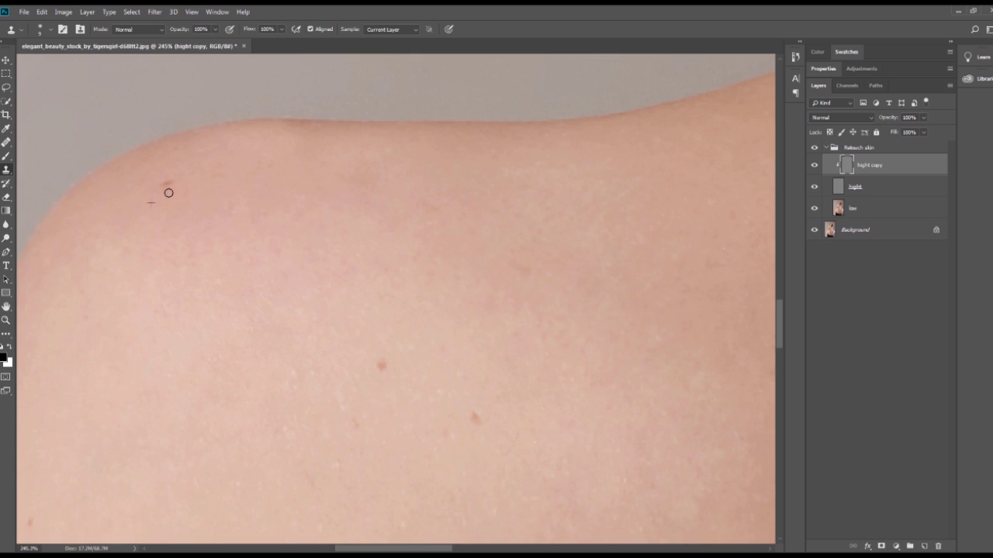
pyautogui.scroll(-2, 235, 246)
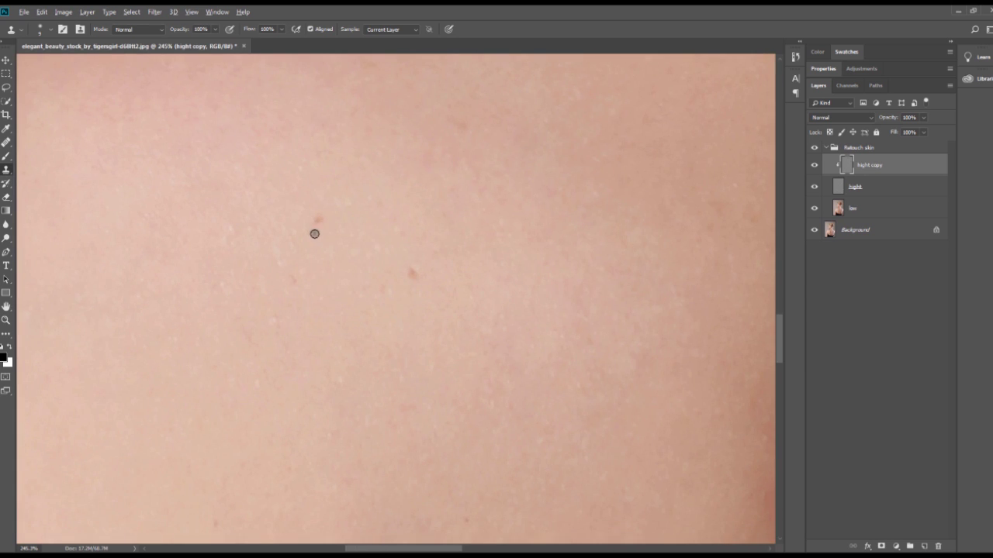
pyautogui.scroll(-2, 315, 230)
pyautogui.scroll(-3, 351, 207)
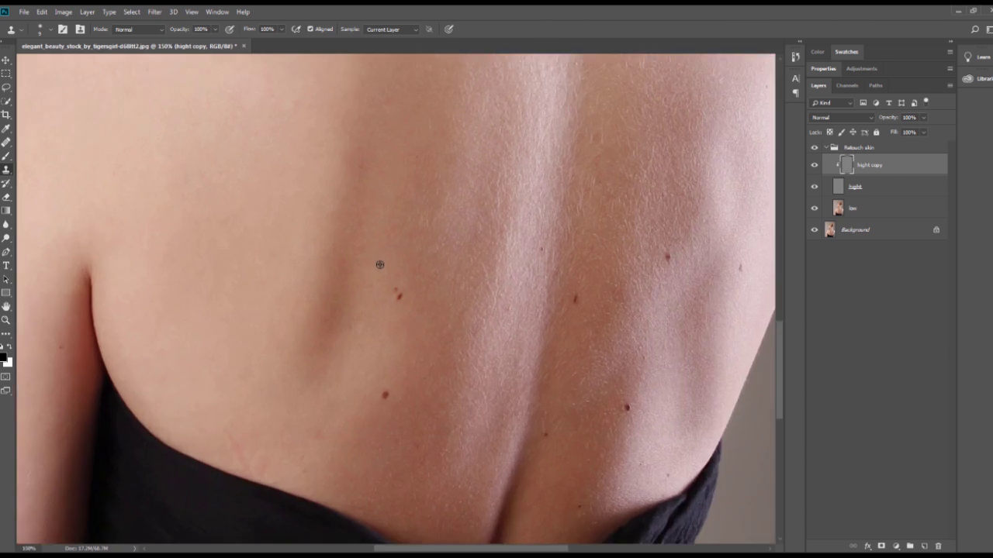
pyautogui.scroll(3, 400, 258)
pyautogui.click(409, 249)
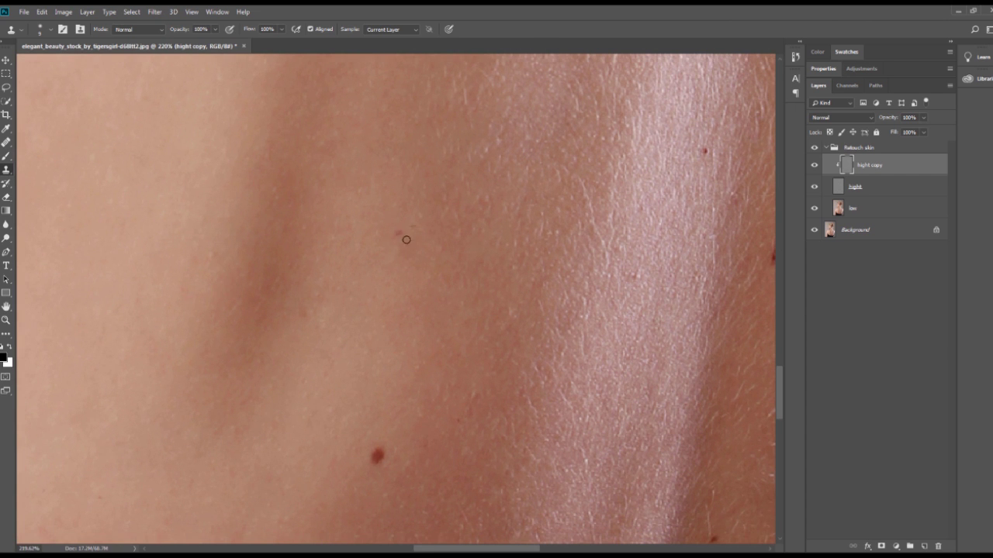
# Clone away the small red mole, the mole near the dress and the mole on the spine
pyautogui.moveTo(425, 316); pyautogui.dragTo(439, 160)
pyautogui.click(387, 301)
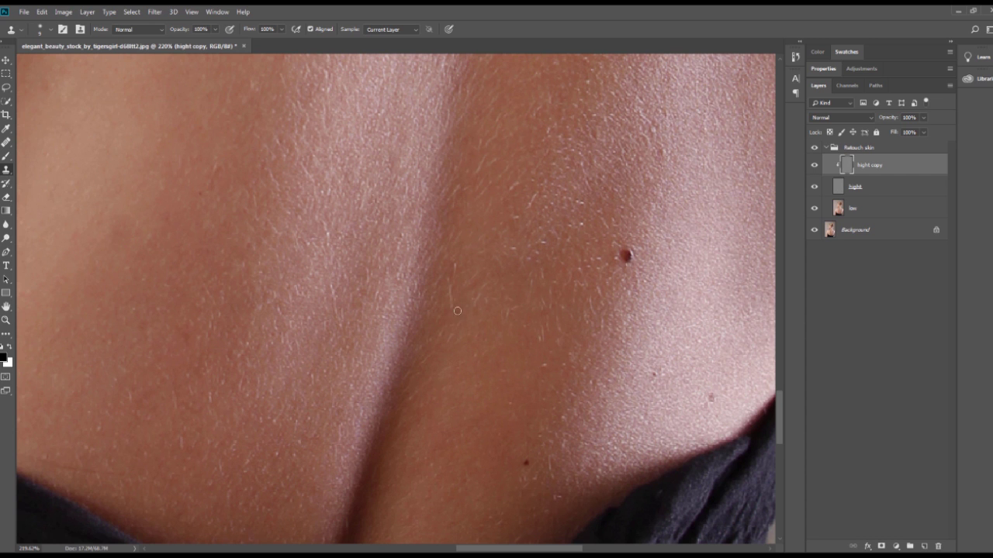
pyautogui.moveTo(457, 311); pyautogui.dragTo(350, 313)
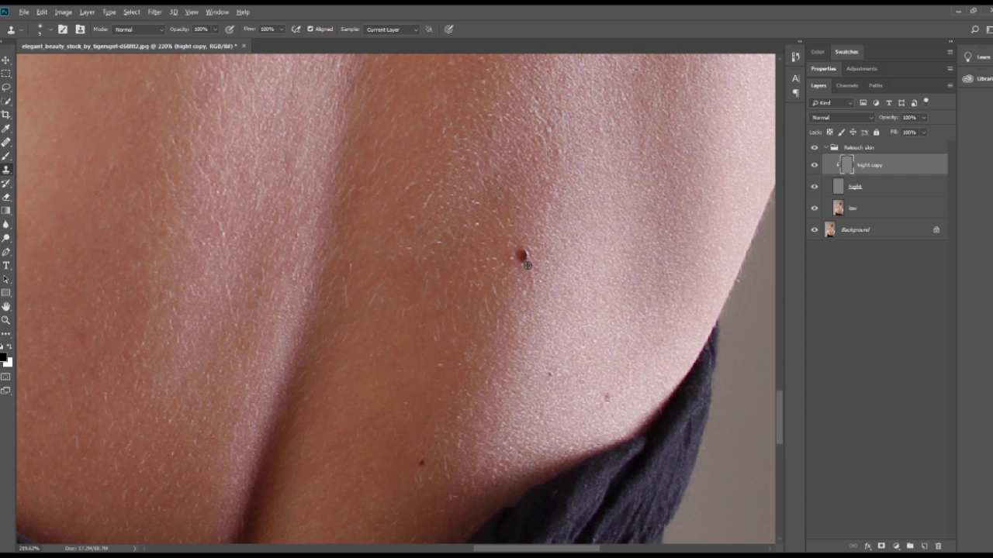
pyautogui.click(518, 257)
pyautogui.moveTo(605, 402); pyautogui.dragTo(584, 313)
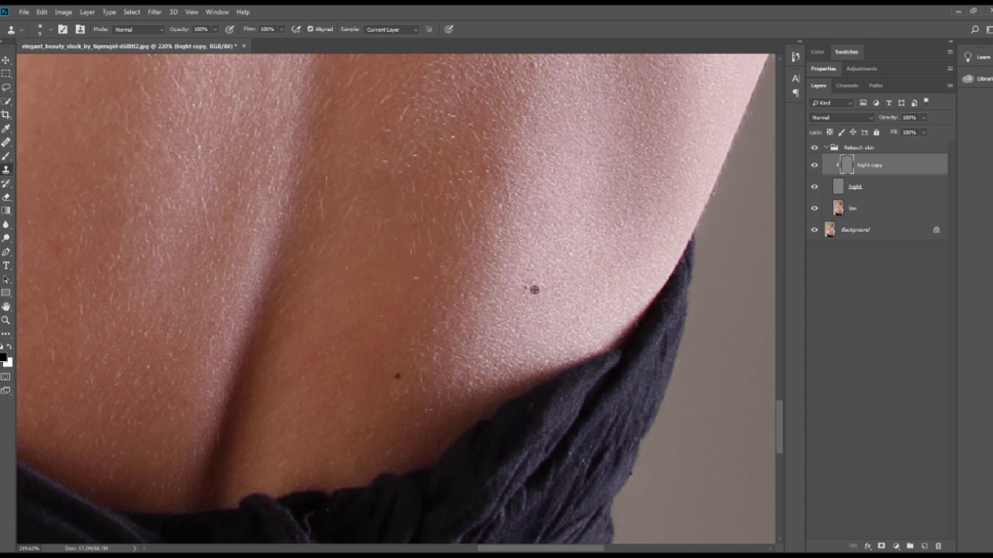
pyautogui.hotkey('ctrl', '-')
pyautogui.hotkey('ctrl', '-')
pyautogui.scroll(3, 540, 270)
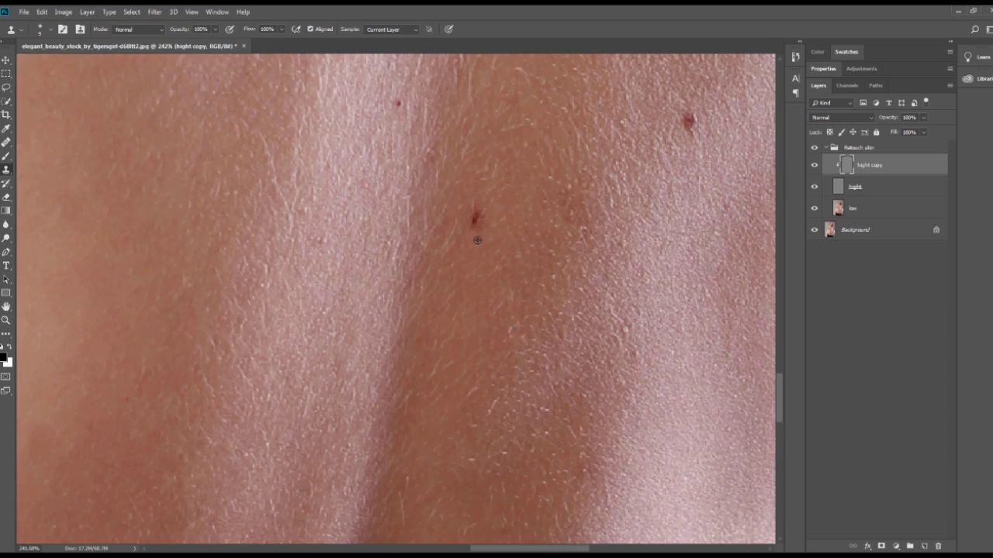
pyautogui.click(475, 215)
pyautogui.moveTo(489, 214); pyautogui.dragTo(487, 302)
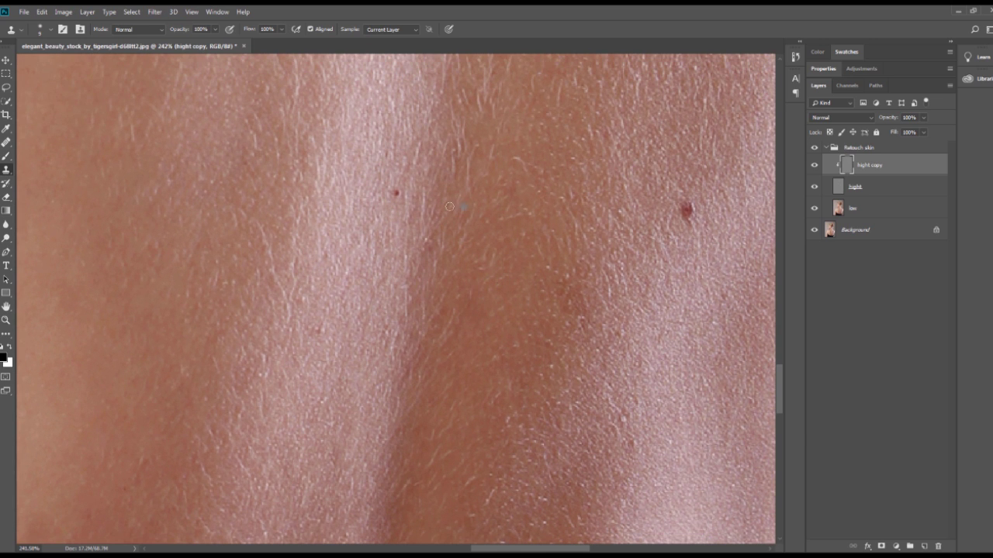
# Remove the moles on the back's right side, near the right edge and on the left arm
pyautogui.hscroll(5, 393, 193)
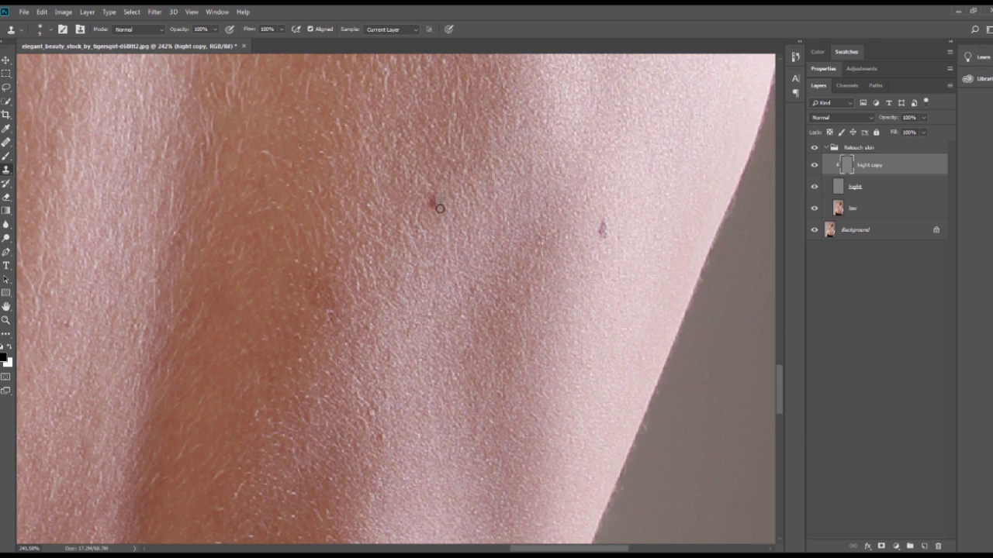
pyautogui.moveTo(431, 209); pyautogui.dragTo(408, 223)
pyautogui.click(410, 217)
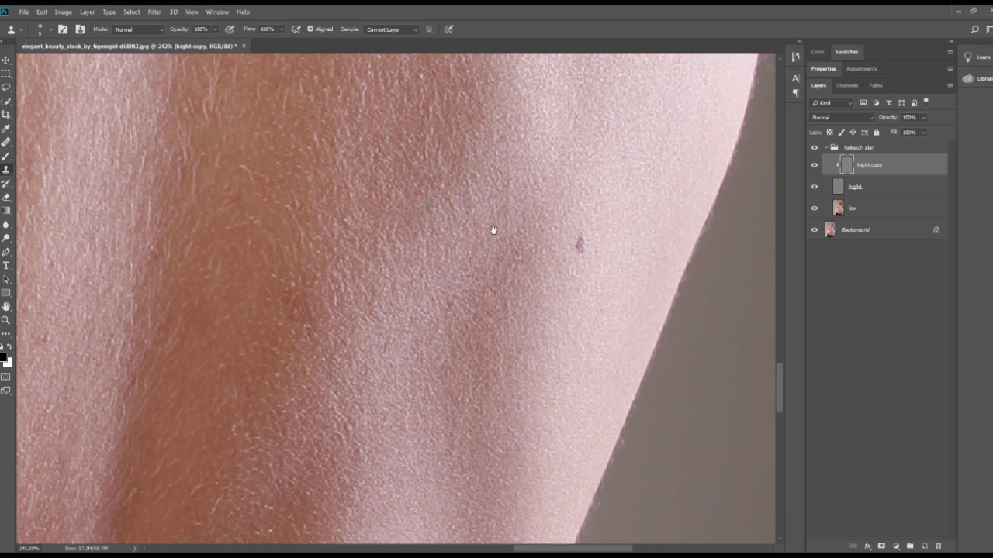
pyautogui.hscroll(3, 493, 230)
pyautogui.click(456, 241)
pyautogui.hotkey('ctrl', '0')
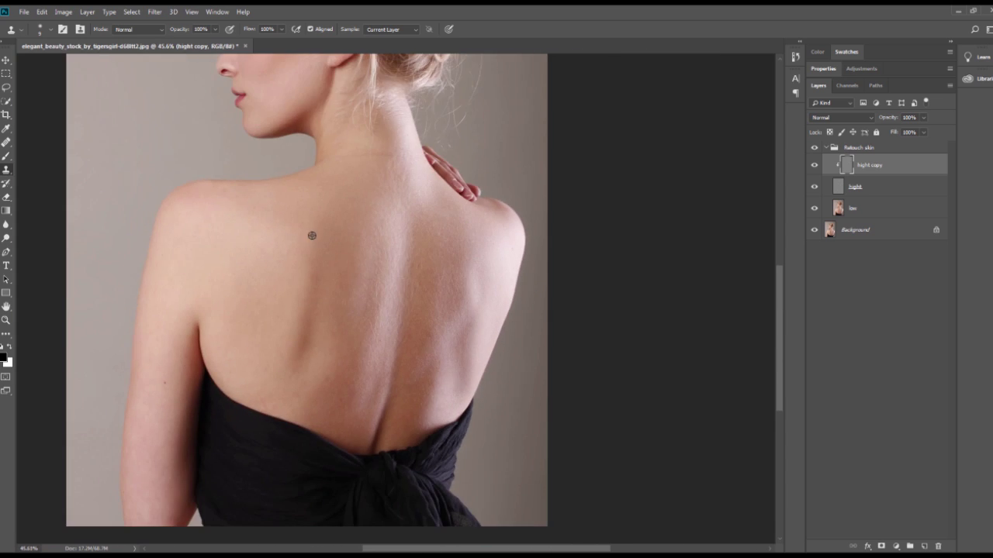
pyautogui.scroll(5, 181, 330)
pyautogui.click(329, 123)
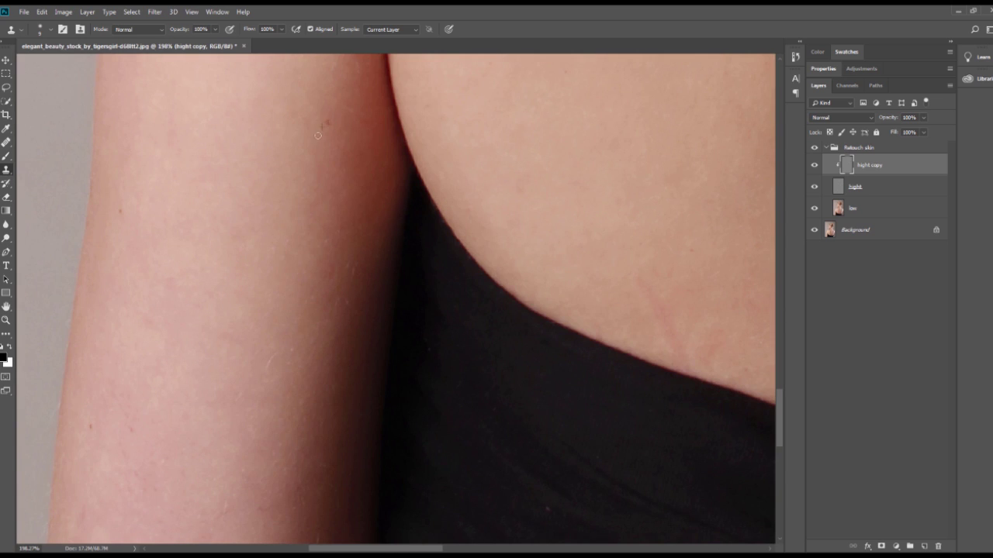
# Scroll around the image to inspect the retouched skin
pyautogui.hscroll(-1, 353, 123)
pyautogui.scroll(-3, 151, 310)
pyautogui.hscroll(-1, 151, 310)
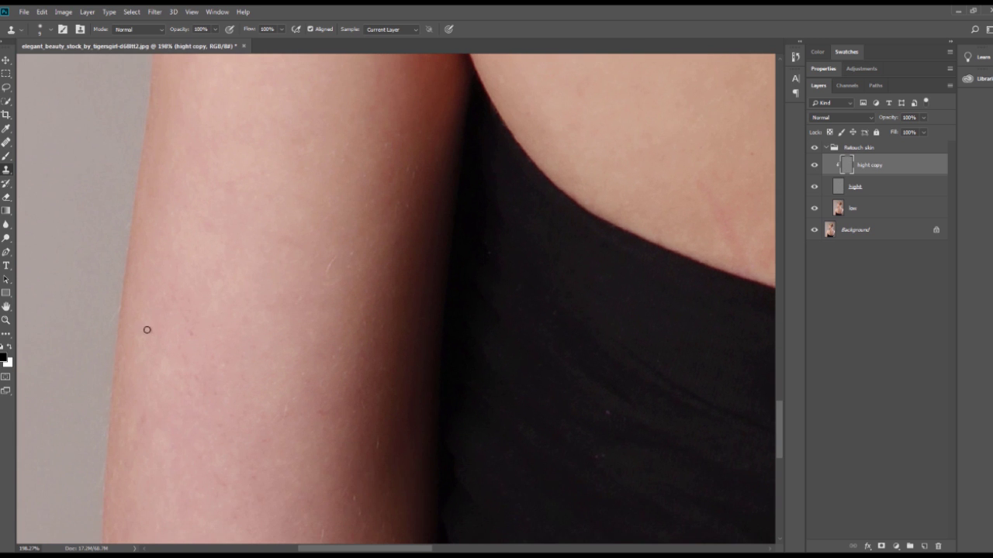
pyautogui.scroll(-5, 188, 333)
pyautogui.scroll(5, 290, 419)
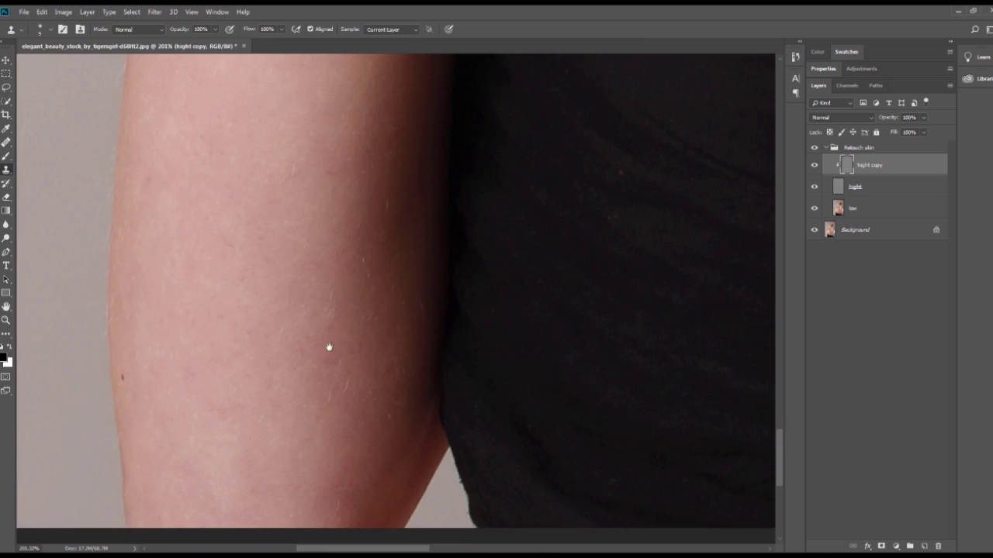
pyautogui.scroll(3, 194, 372)
pyautogui.scroll(5, 202, 310)
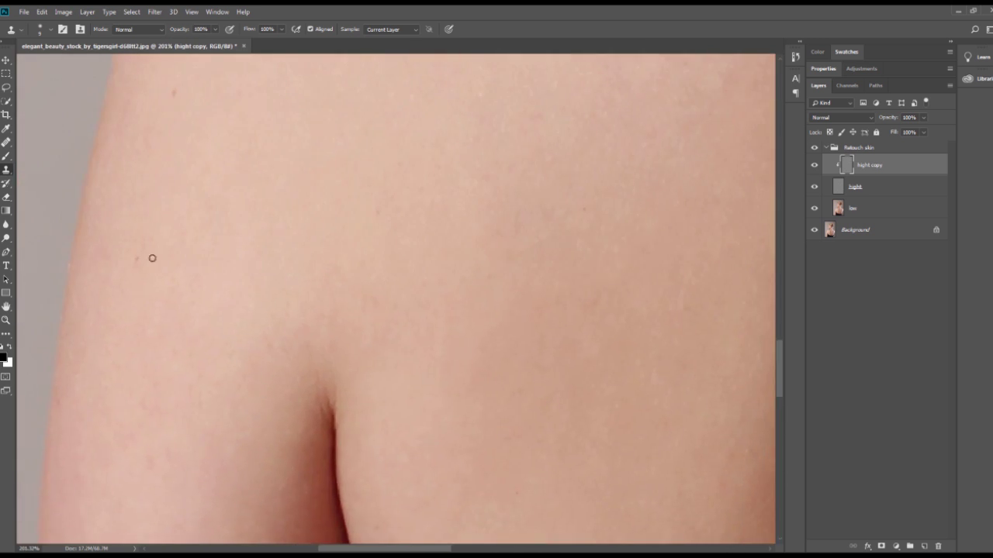
pyautogui.scroll(2, 171, 286)
pyautogui.scroll(-4, 310, 388)
pyautogui.scroll(-2, 441, 472)
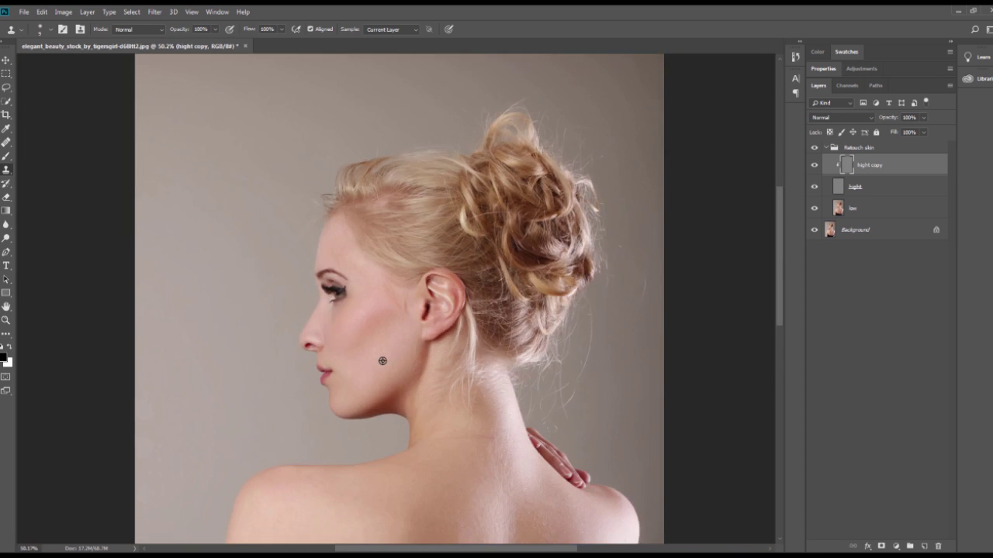
pyautogui.scroll(-3, 428, 240)
pyautogui.scroll(1, 428, 240)
pyautogui.scroll(5, 481, 418)
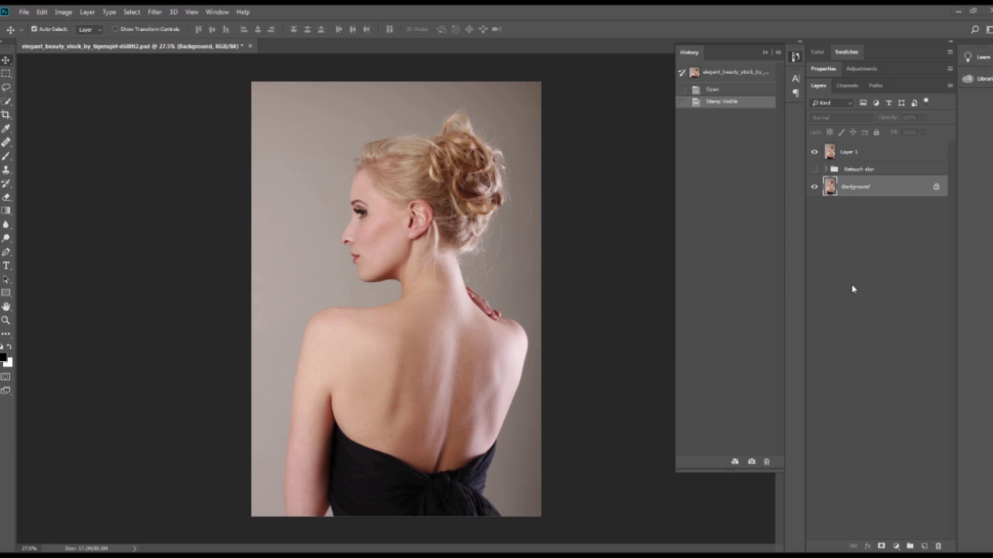
# Add a Gradient fill layer above the merged Layer 1
pyautogui.click(850, 153)
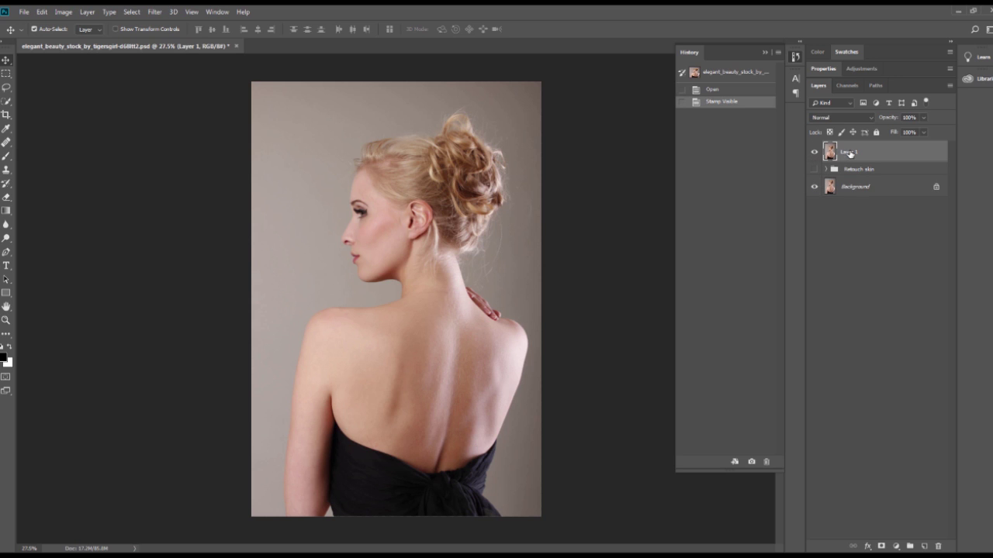
pyautogui.click(895, 547)
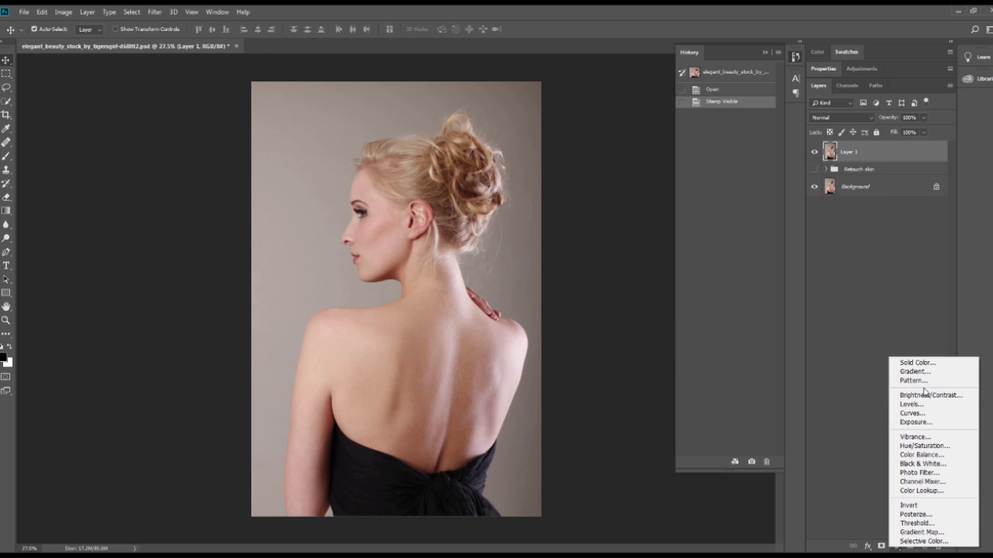
pyautogui.click(915, 373)
# Try the Red, Green and Orange, Yellow, Orange presets, then settle on Foreground to Background
pyautogui.click(502, 158)
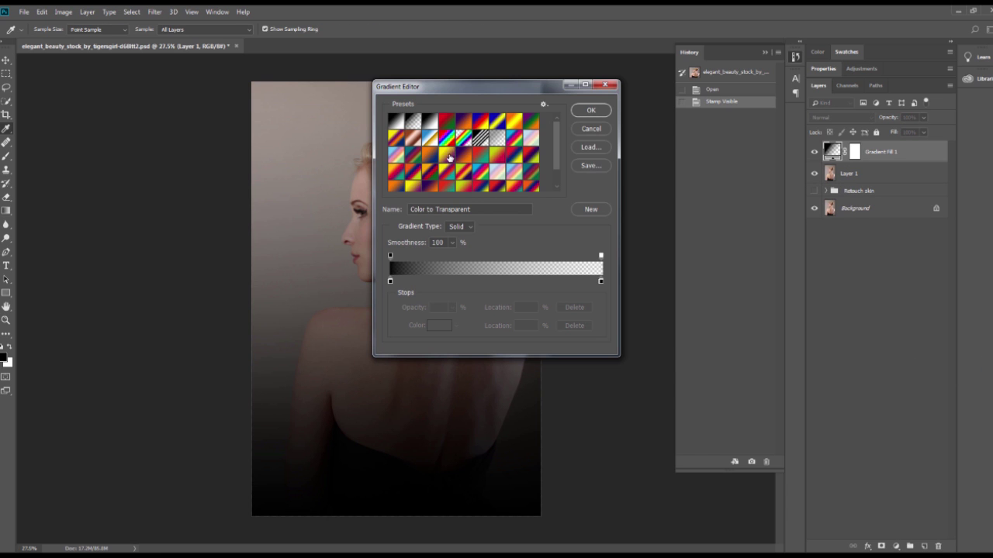
pyautogui.click(446, 121)
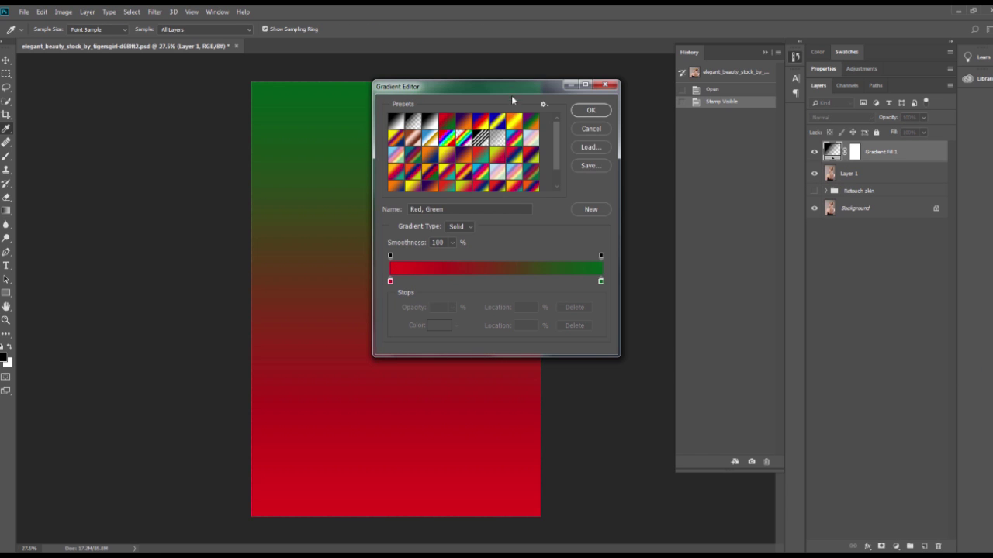
pyautogui.moveTo(512, 87); pyautogui.dragTo(669, 62)
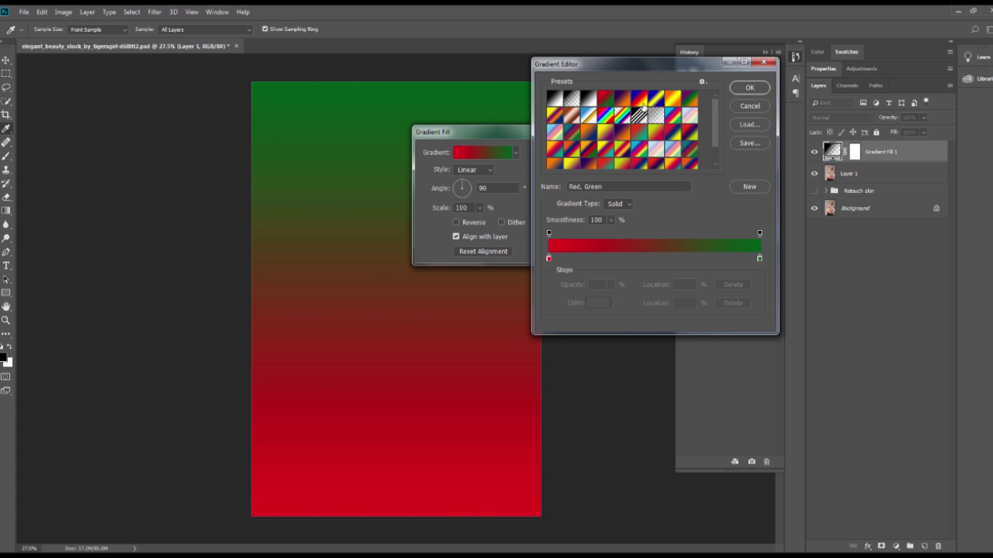
pyautogui.click(673, 101)
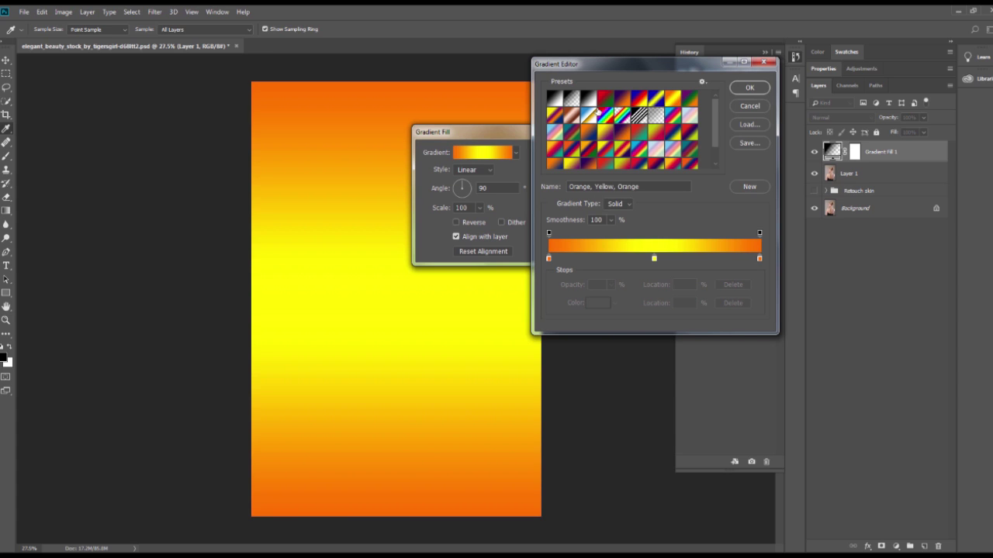
pyautogui.click(555, 99)
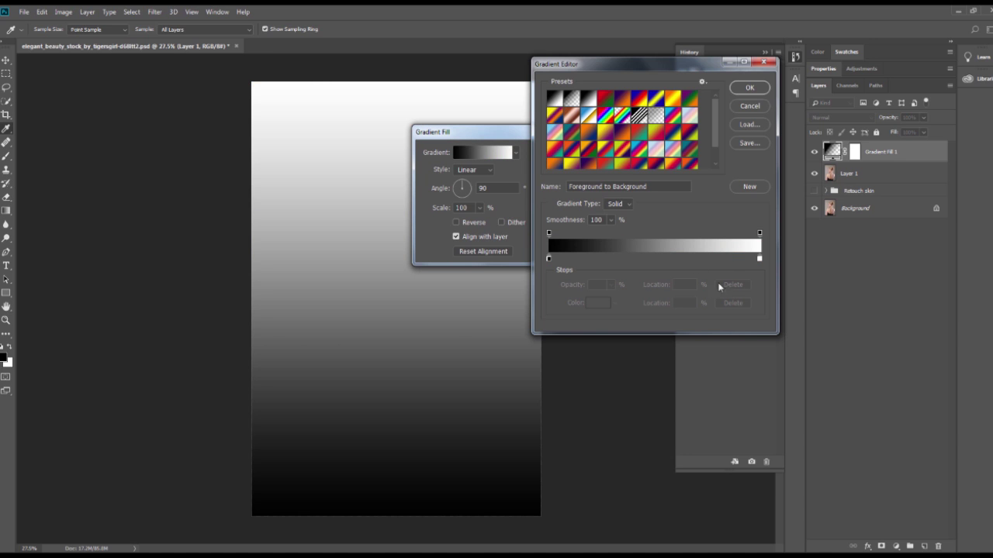
# Change the gradient's white end stop to a yellow-green
pyautogui.doubleClick(759, 261)
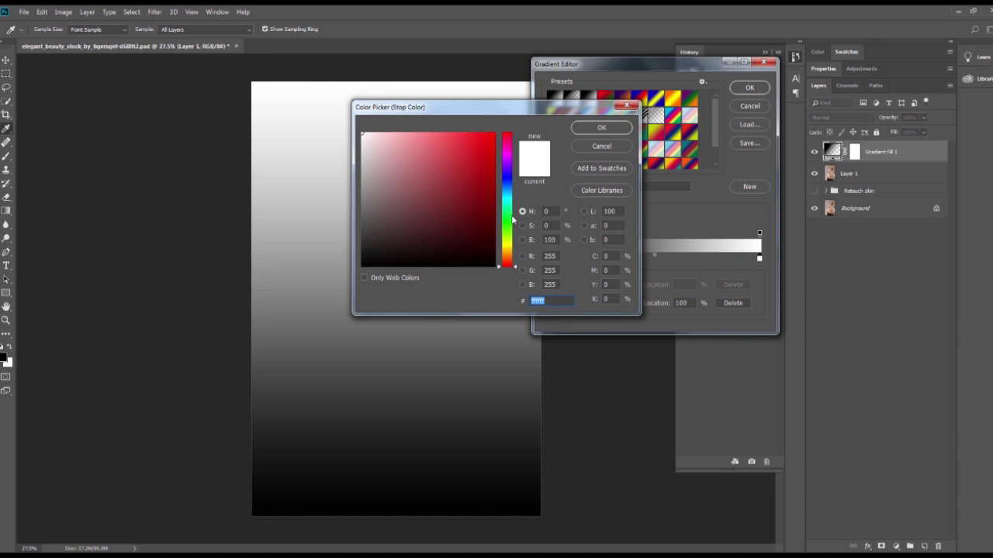
pyautogui.moveTo(511, 221); pyautogui.dragTo(507, 245)
pyautogui.moveTo(478, 194); pyautogui.dragTo(481, 149)
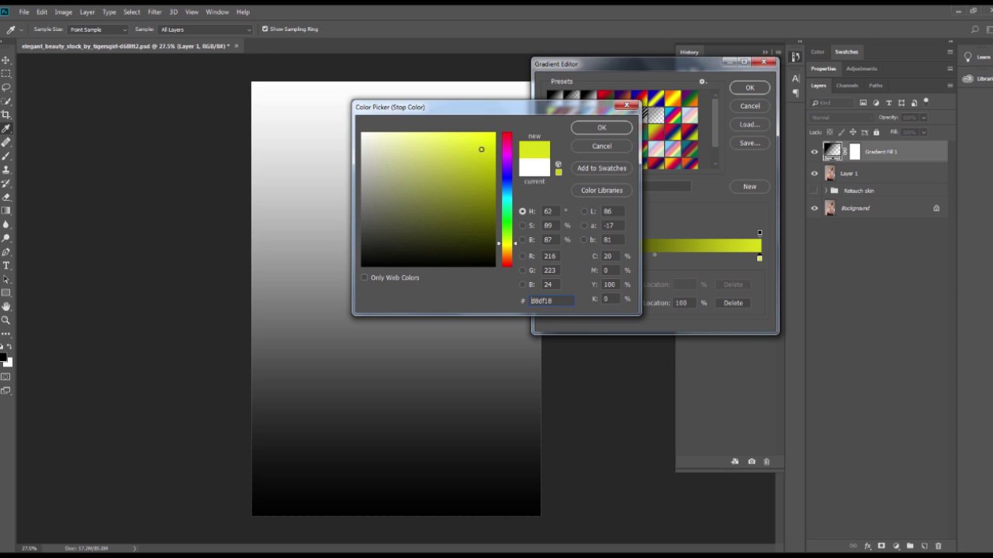
pyautogui.click(599, 128)
# Set the left gradient stop to bright yellow #eff62d
pyautogui.doubleClick(549, 259)
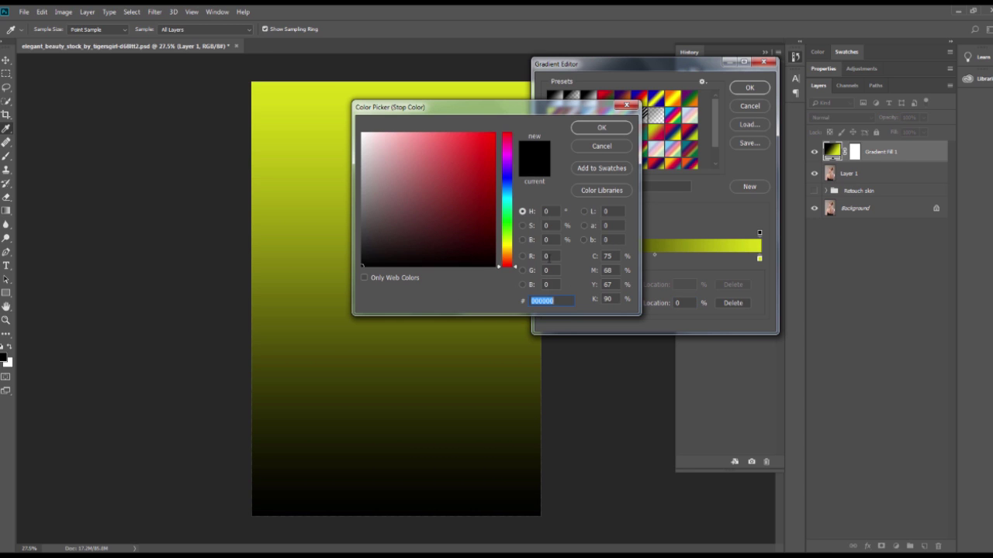
pyautogui.click(500, 243)
pyautogui.click(477, 153)
pyautogui.click(491, 138)
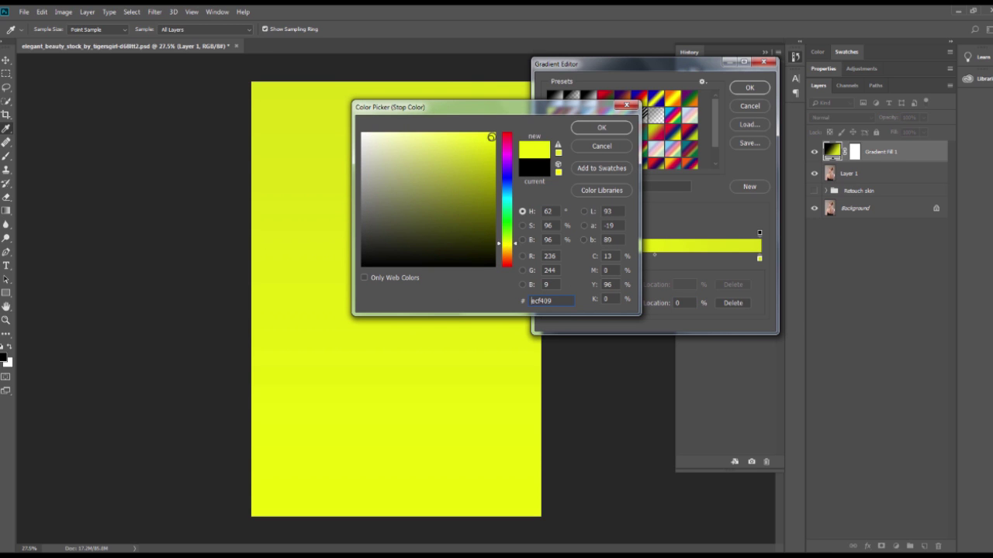
pyautogui.click(491, 136)
pyautogui.moveTo(481, 136); pyautogui.dragTo(470, 137)
pyautogui.click(594, 128)
# Set the right gradient stop to darker olive-yellow #bcc21c
pyautogui.click(759, 260)
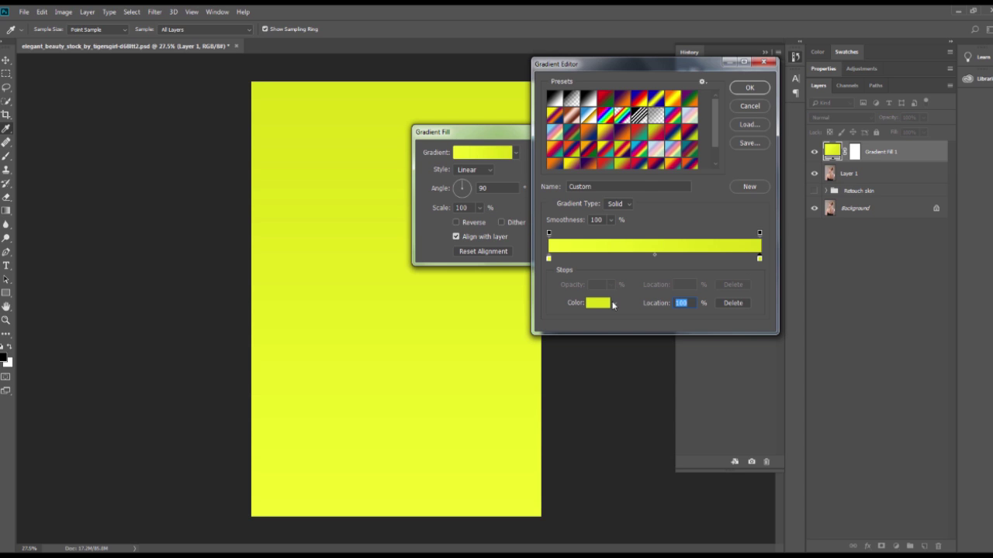
pyautogui.click(595, 304)
pyautogui.click(476, 164)
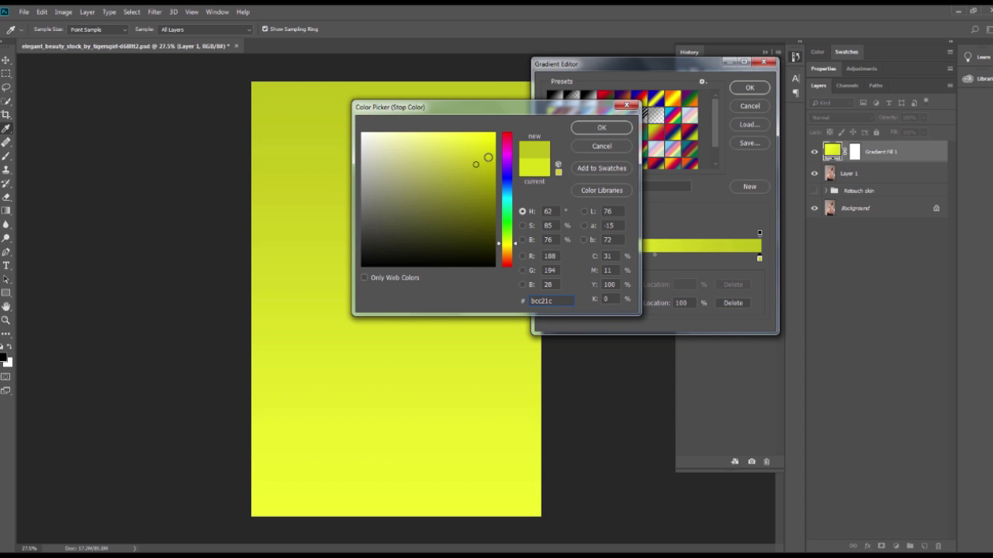
pyautogui.click(582, 129)
# Make the gradient fill radial, keeping the bright centre, at 78% scale
pyautogui.click(747, 88)
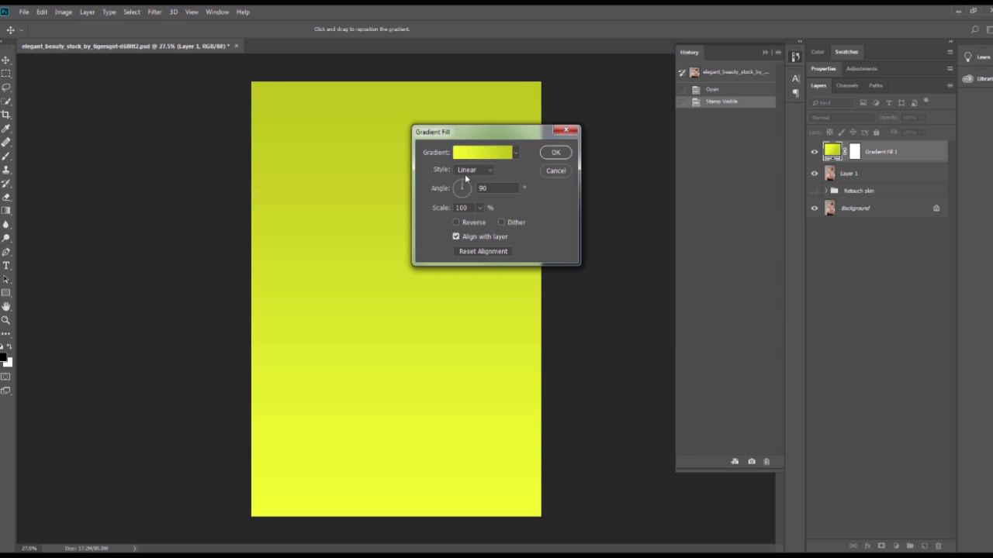
pyautogui.click(465, 170)
pyautogui.click(465, 190)
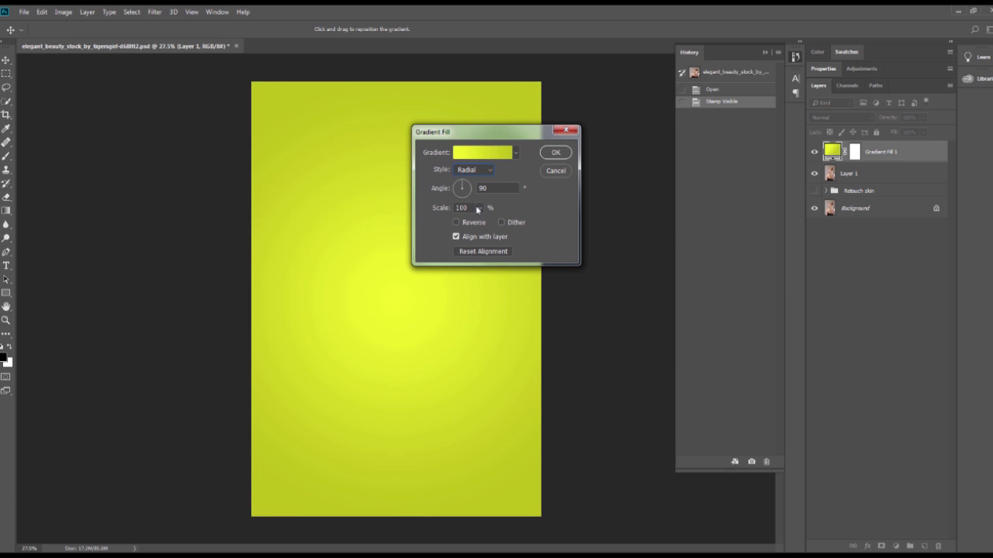
pyautogui.moveTo(504, 132); pyautogui.dragTo(645, 127)
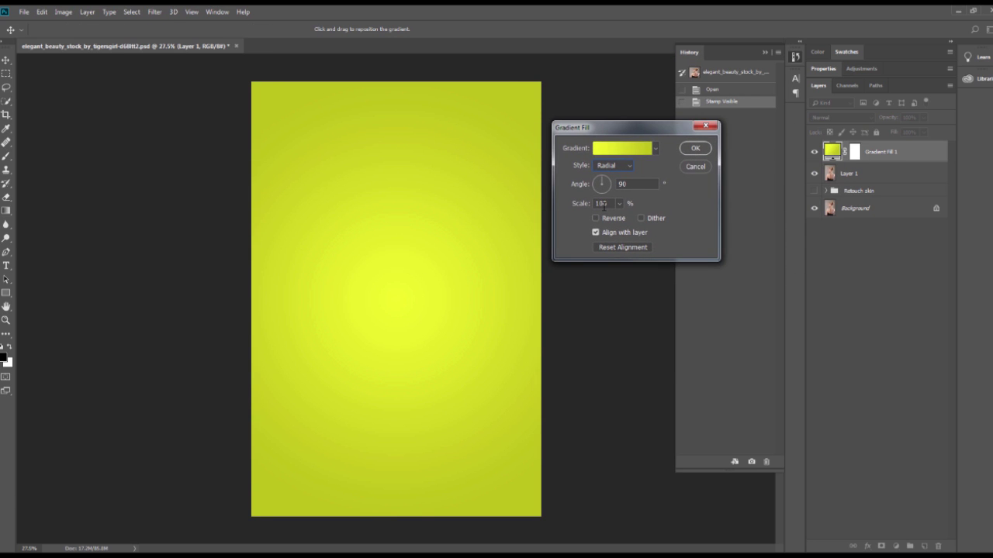
pyautogui.click(595, 218)
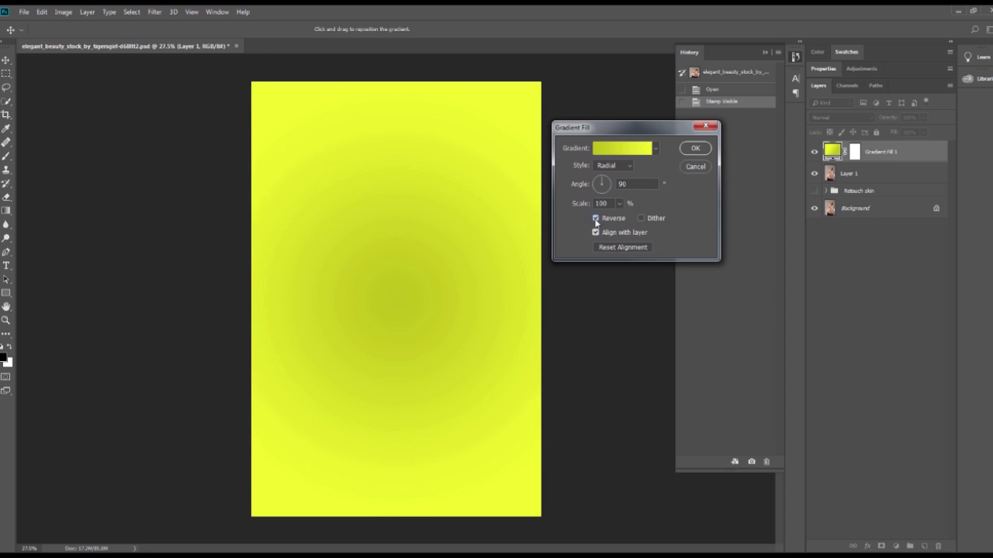
pyautogui.click(595, 219)
pyautogui.click(620, 204)
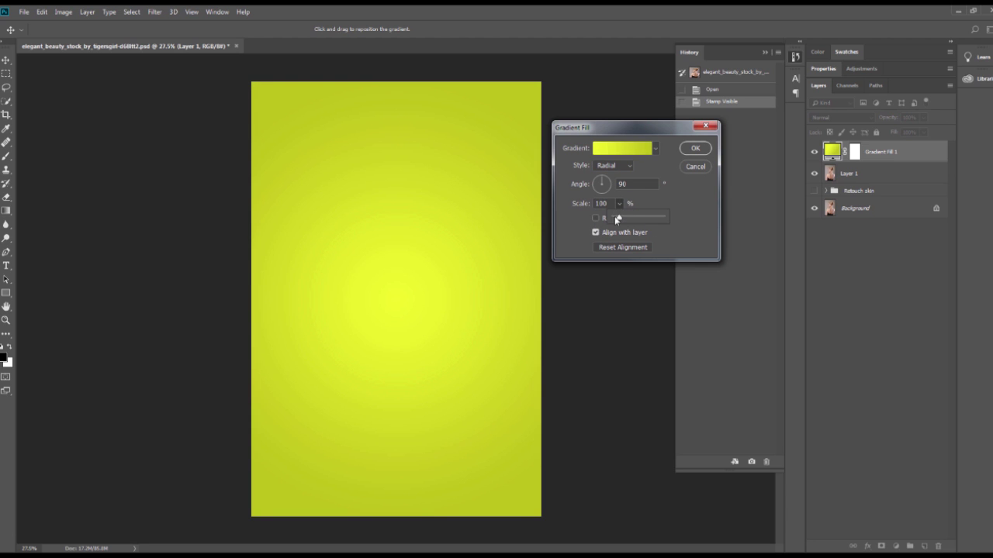
pyautogui.moveTo(619, 220); pyautogui.dragTo(624, 219)
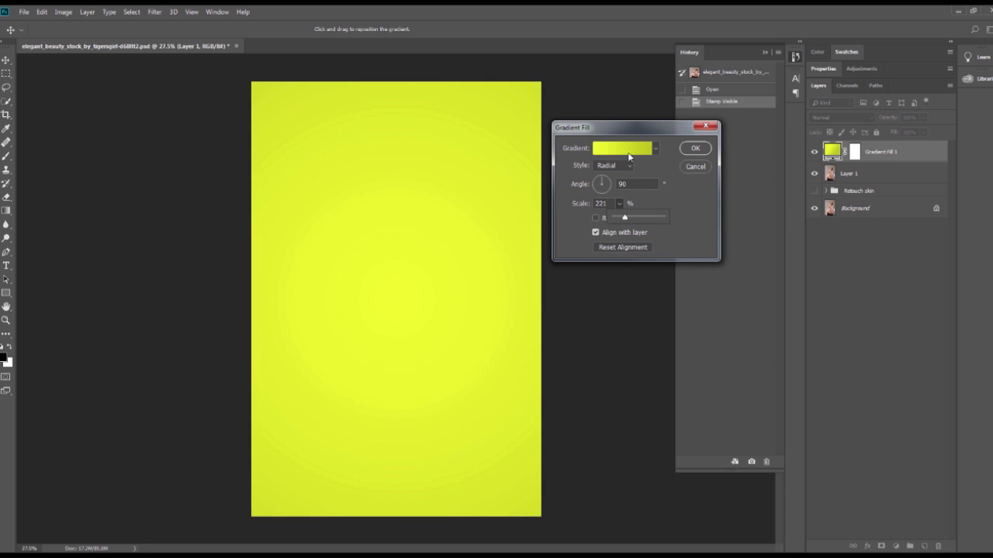
pyautogui.click(581, 203)
pyautogui.write('100')
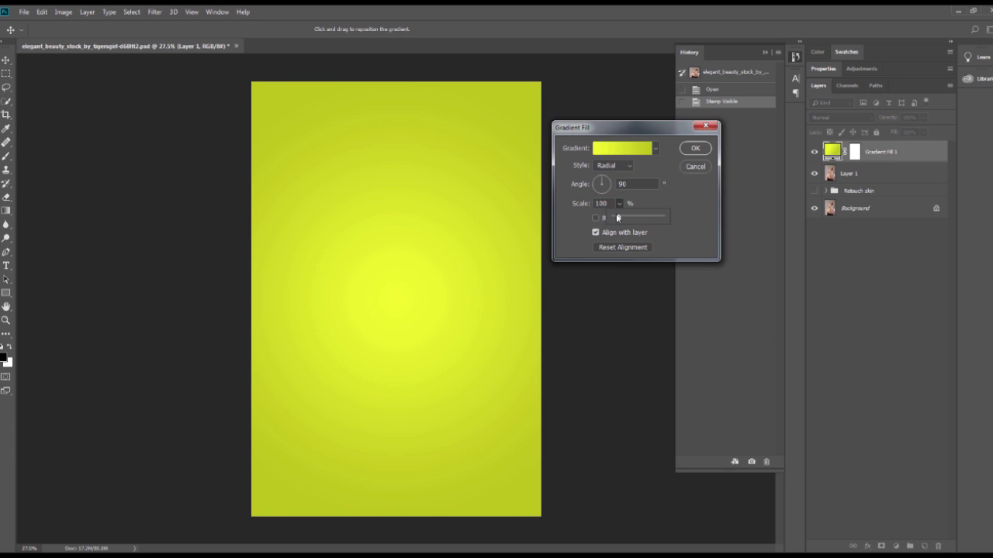
pyautogui.moveTo(616, 221); pyautogui.dragTo(618, 222)
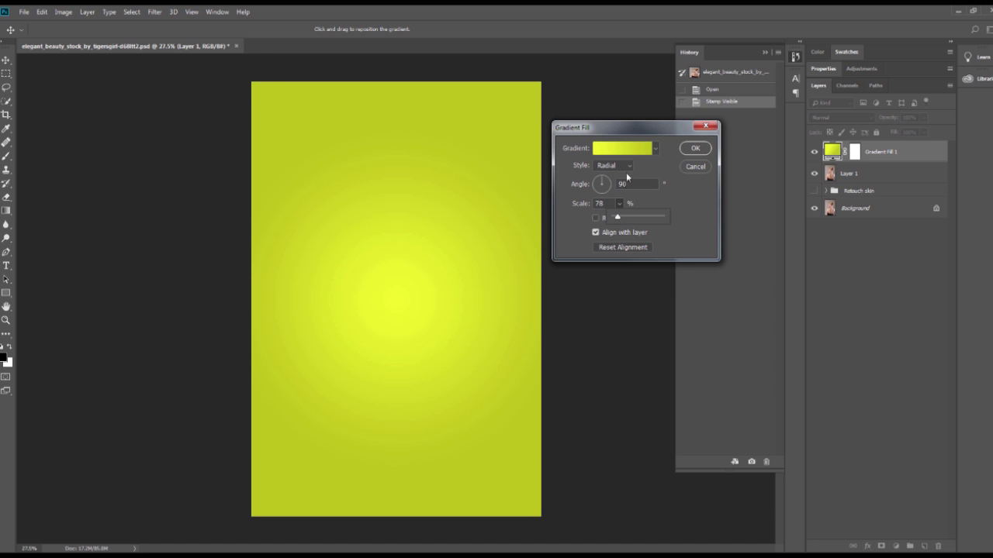
# Change the gradient's left stop to lighter yellow #e9ef45 and create the gradient fill layer
pyautogui.click(629, 148)
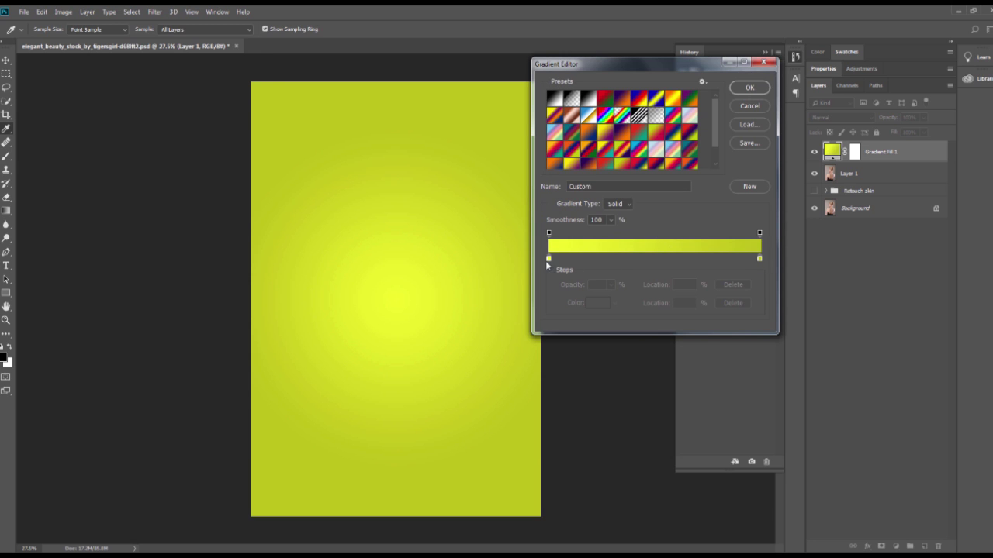
pyautogui.click(548, 260)
pyautogui.click(598, 303)
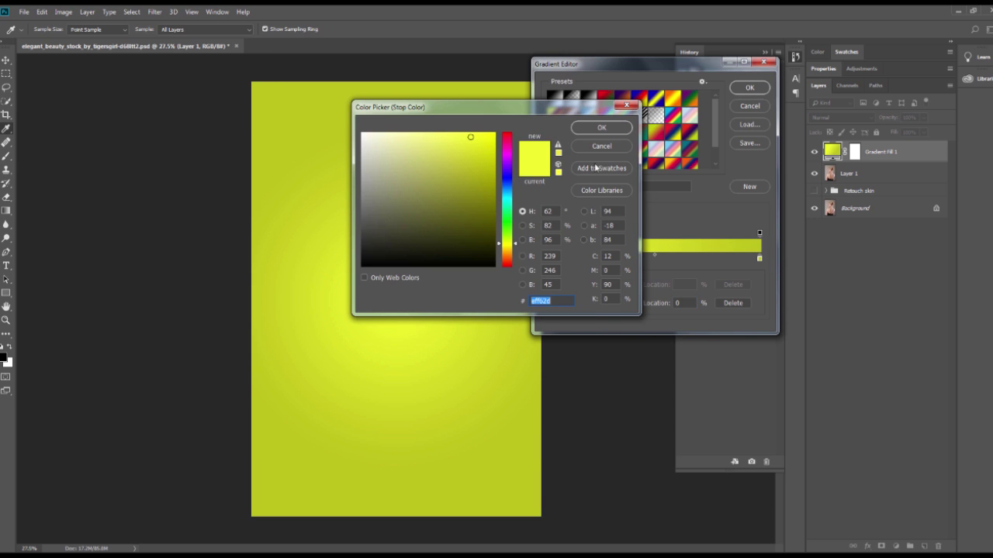
pyautogui.click(455, 140)
pyautogui.click(601, 128)
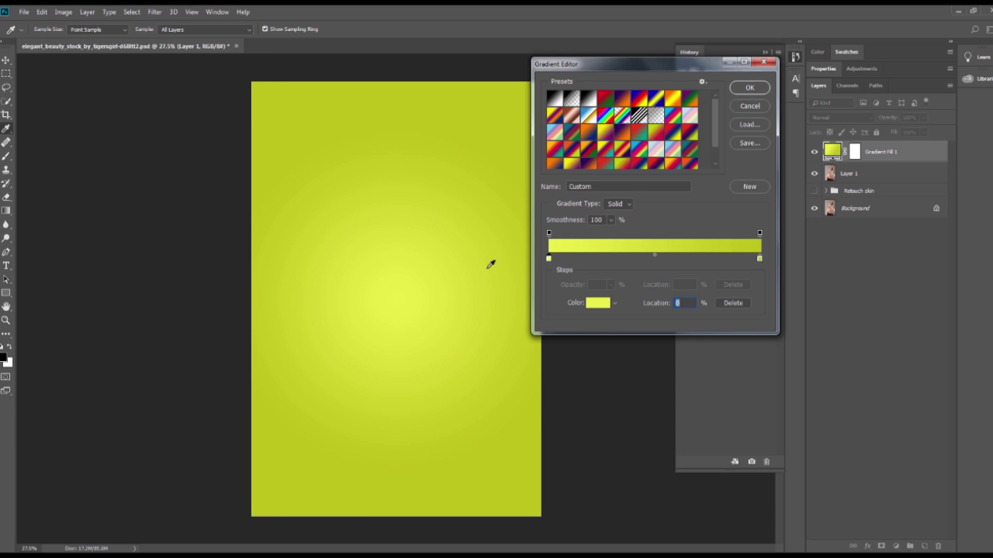
pyautogui.click(749, 87)
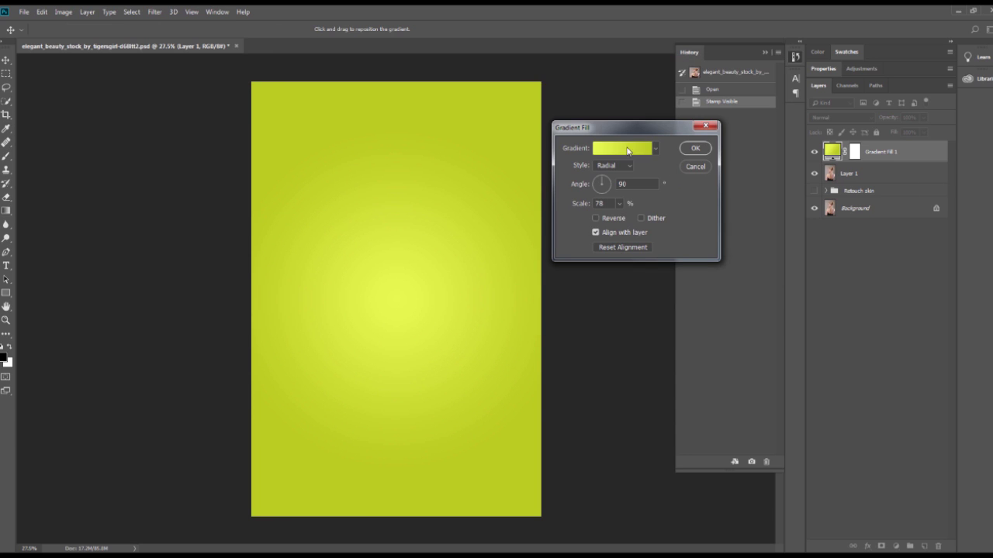
pyautogui.click(695, 149)
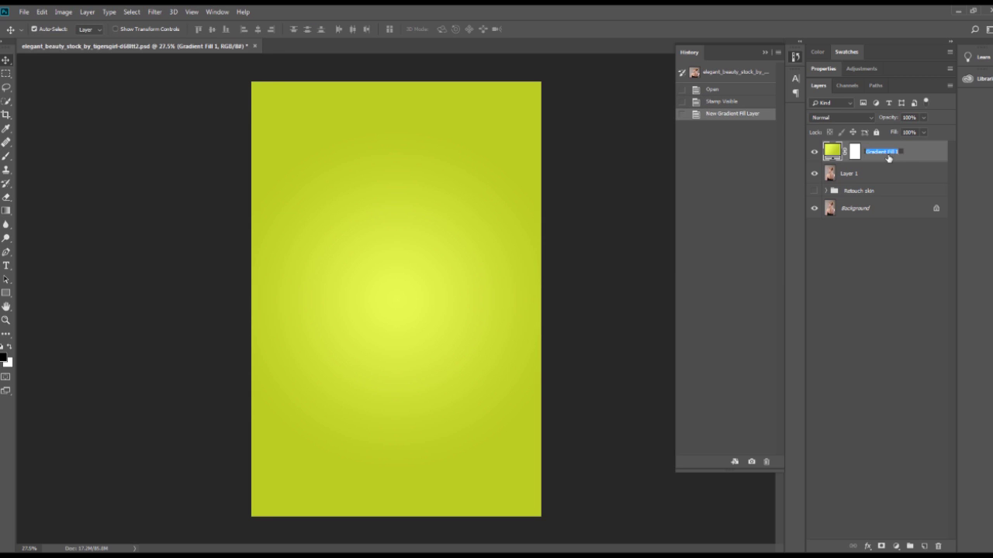
# Rename Gradient Fill 1 to 'background', move it below Layer 1, and select Layer 1
pyautogui.write('f')
pyautogui.press('Return')
pyautogui.moveTo(918, 159); pyautogui.dragTo(889, 174)
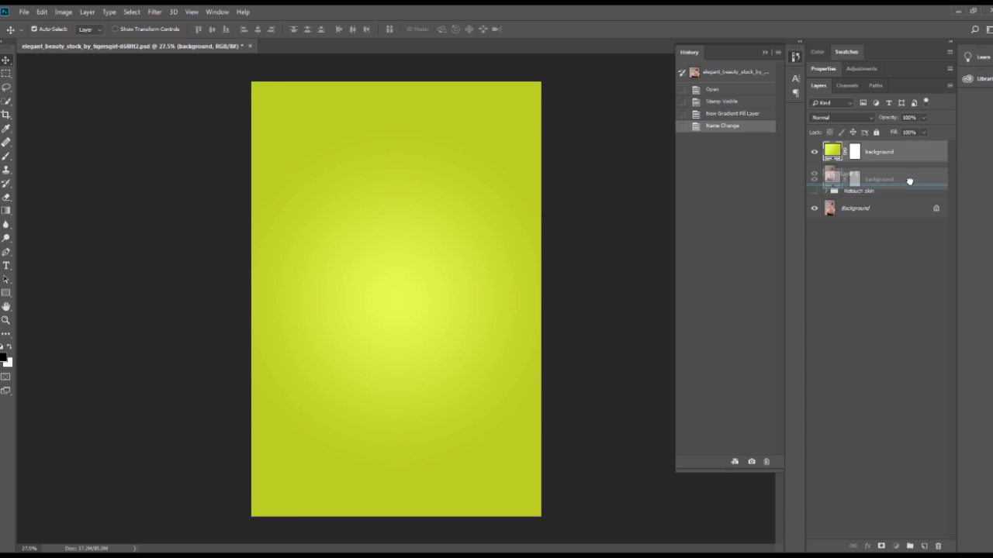
pyautogui.click(842, 152)
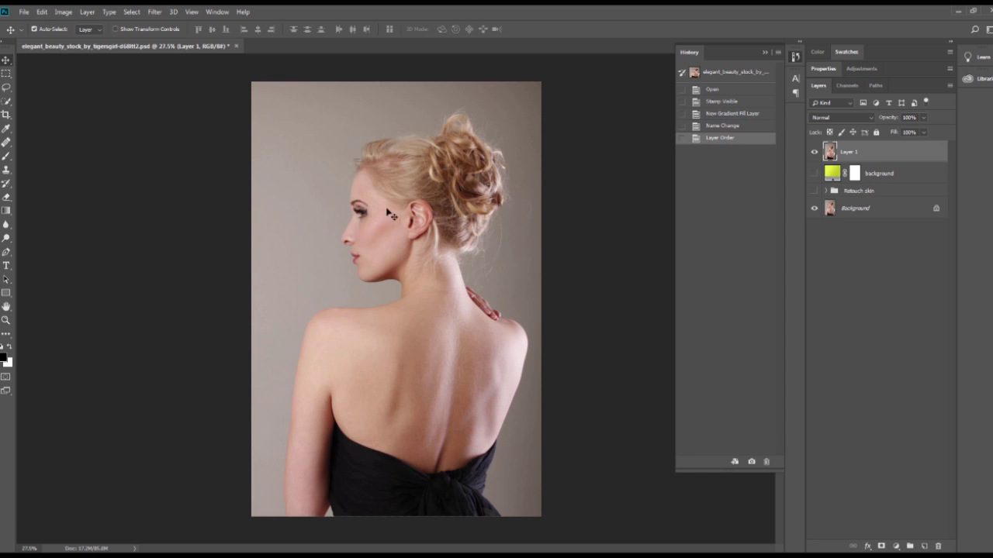
pyautogui.click(132, 13)
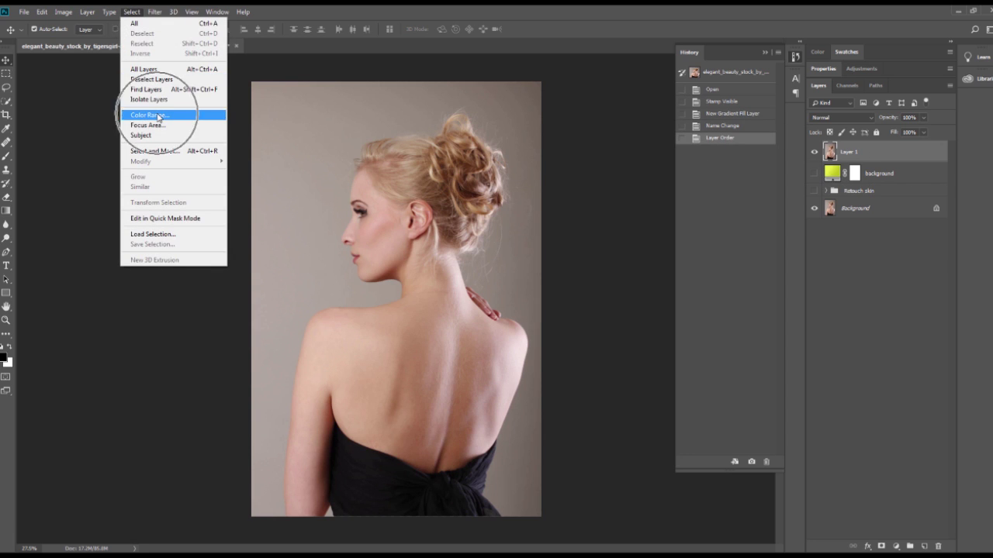
# Start a Color Range selection in Sampled Colors mode and try the grayscale and normal previews
pyautogui.click(158, 117)
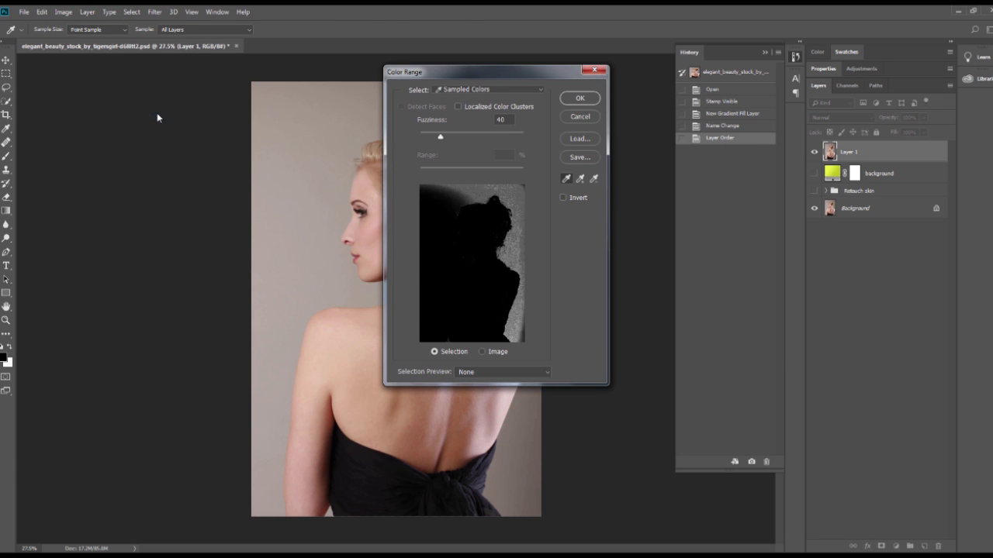
pyautogui.click(472, 93)
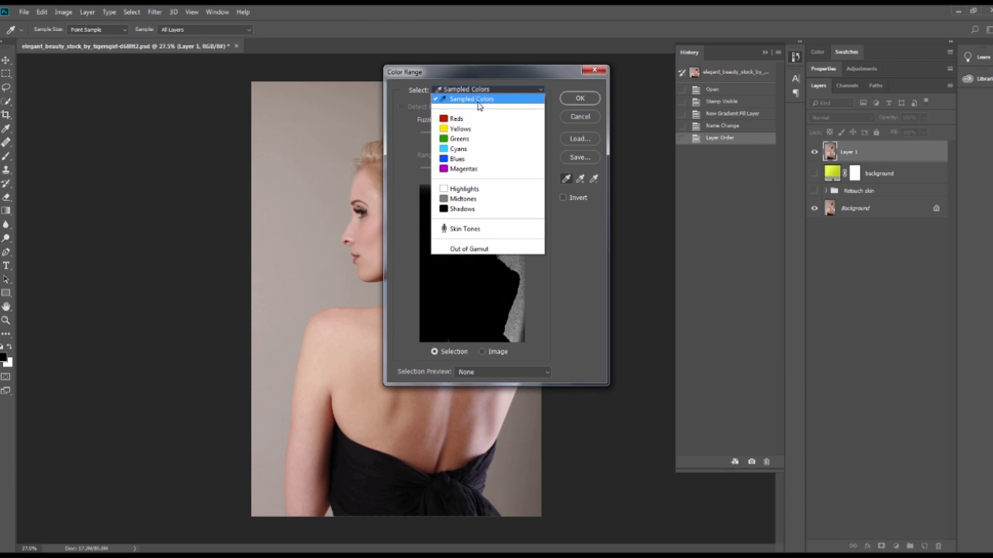
pyautogui.click(478, 99)
pyautogui.click(482, 375)
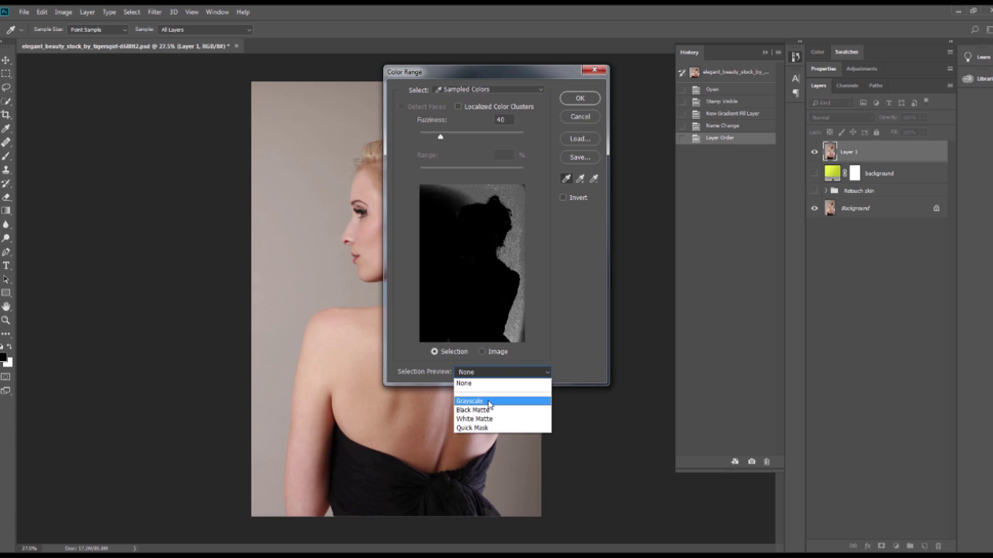
pyautogui.click(487, 403)
pyautogui.moveTo(510, 76); pyautogui.dragTo(641, 79)
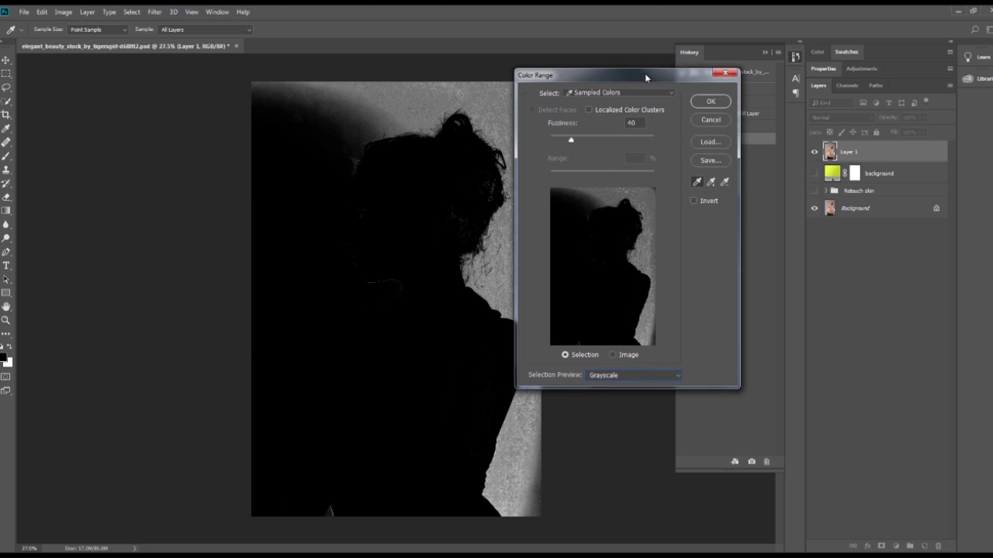
pyautogui.click(643, 377)
pyautogui.click(612, 401)
pyautogui.click(620, 377)
pyautogui.click(612, 388)
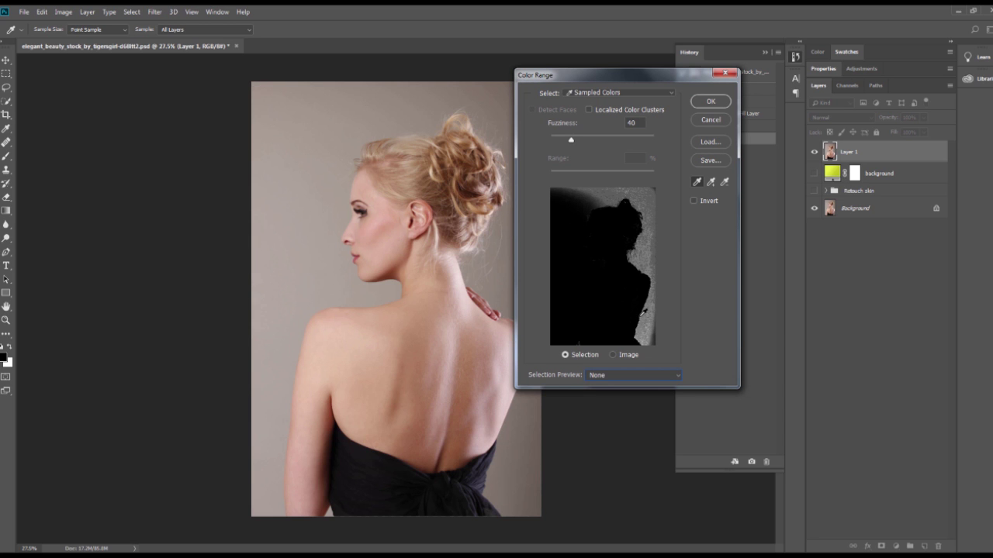
# Sample the grey backdrop, add the dark upper-right backdrop, and lower the fuzziness
pyautogui.click(338, 220)
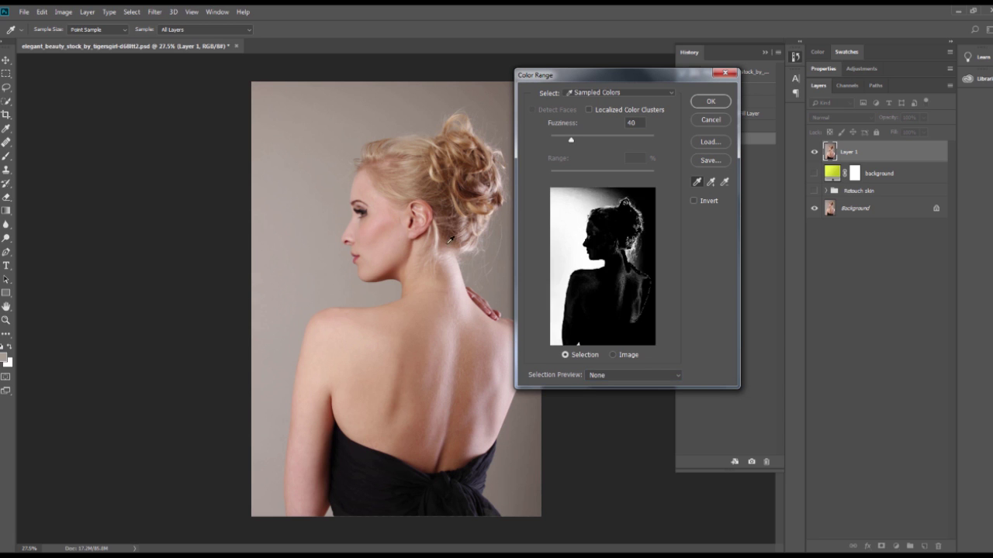
pyautogui.click(598, 376)
pyautogui.click(605, 397)
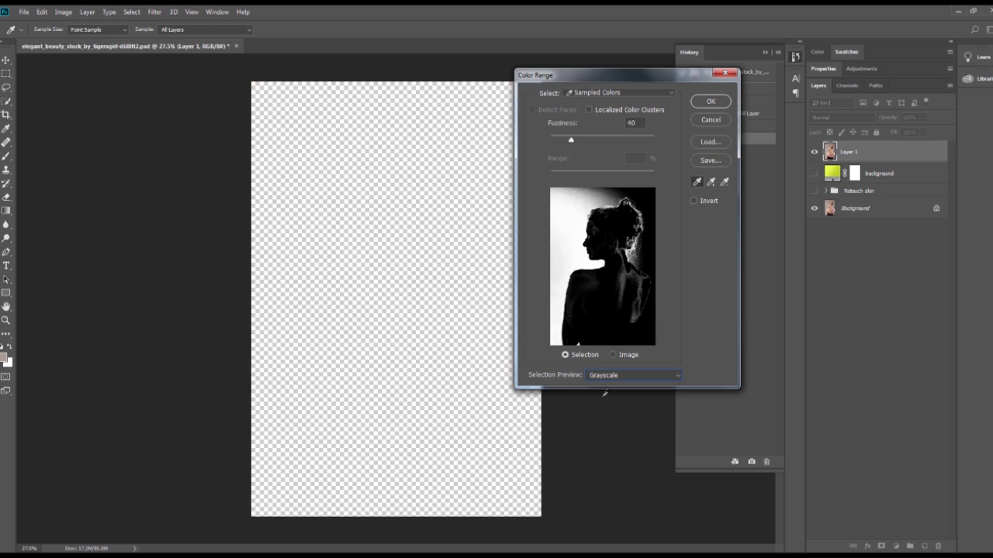
pyautogui.moveTo(612, 75); pyautogui.dragTo(687, 68)
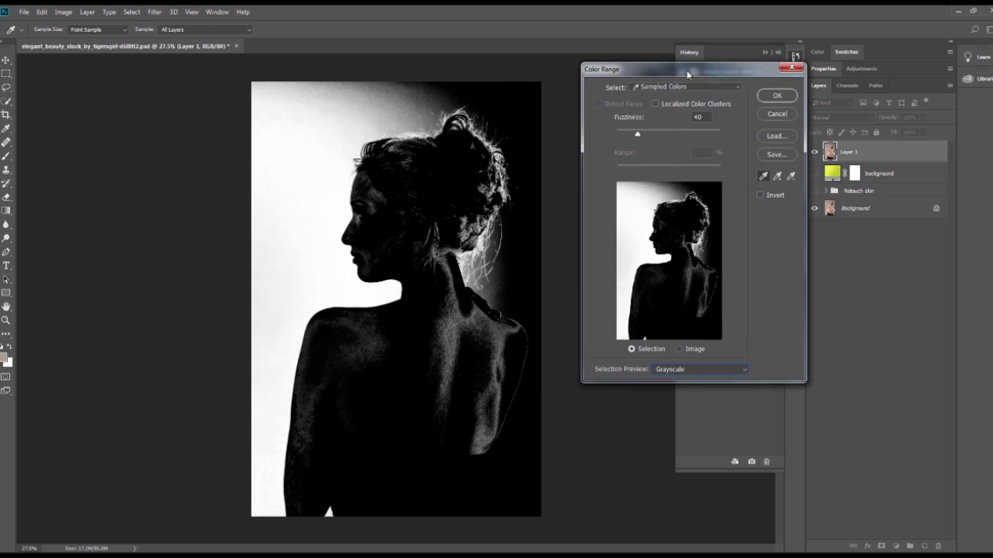
pyautogui.click(784, 175)
pyautogui.click(524, 124)
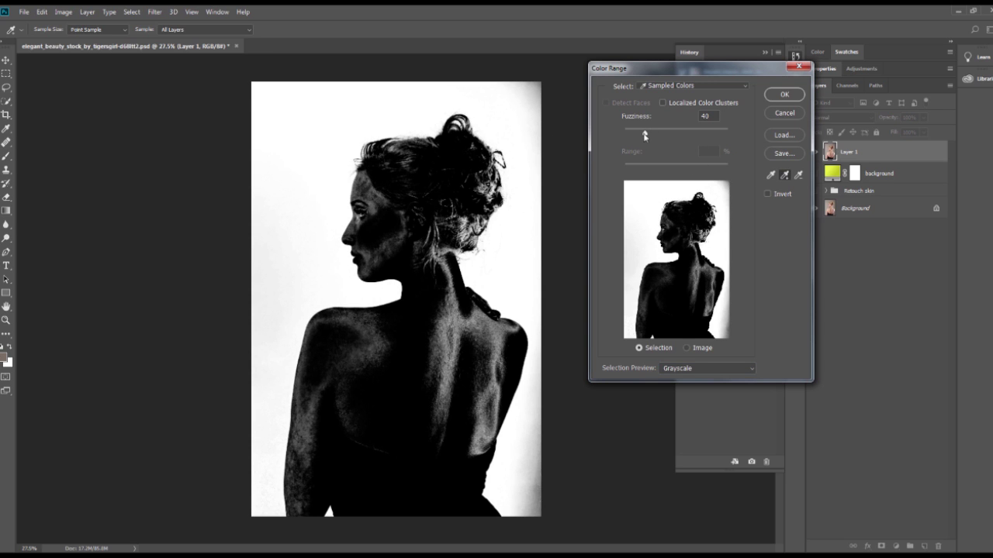
pyautogui.moveTo(644, 136); pyautogui.dragTo(638, 135)
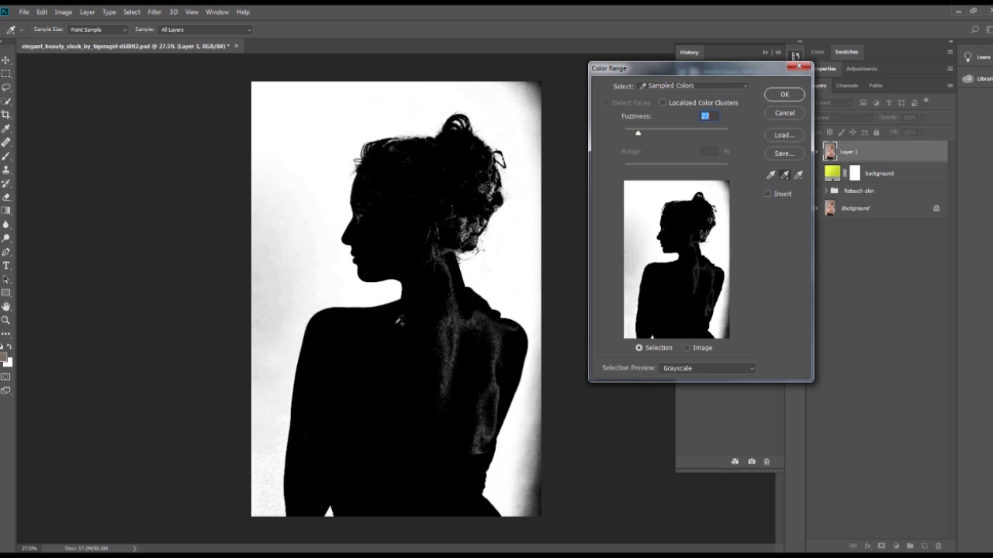
pyautogui.scroll(2, 399, 319)
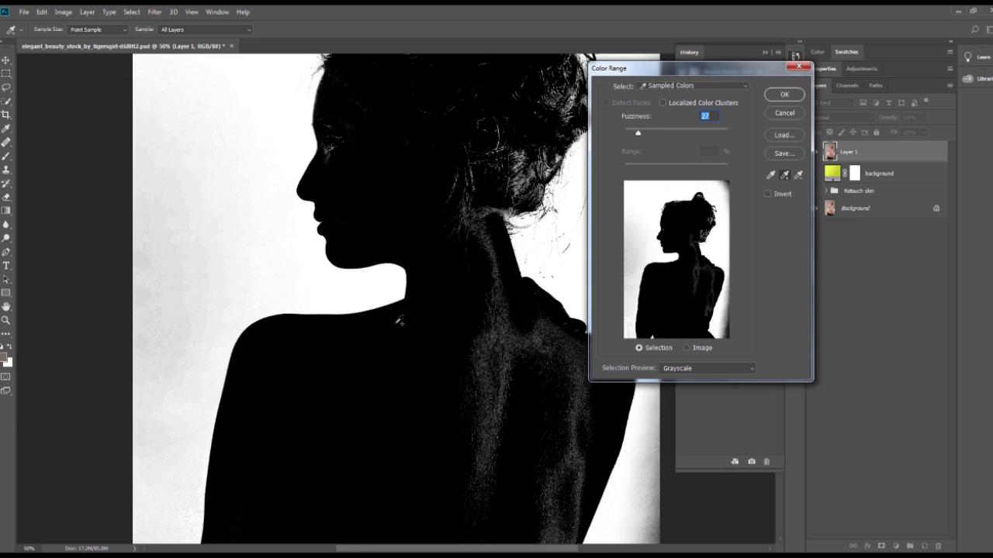
pyautogui.scroll(-3, 398, 319)
pyautogui.click(185, 240)
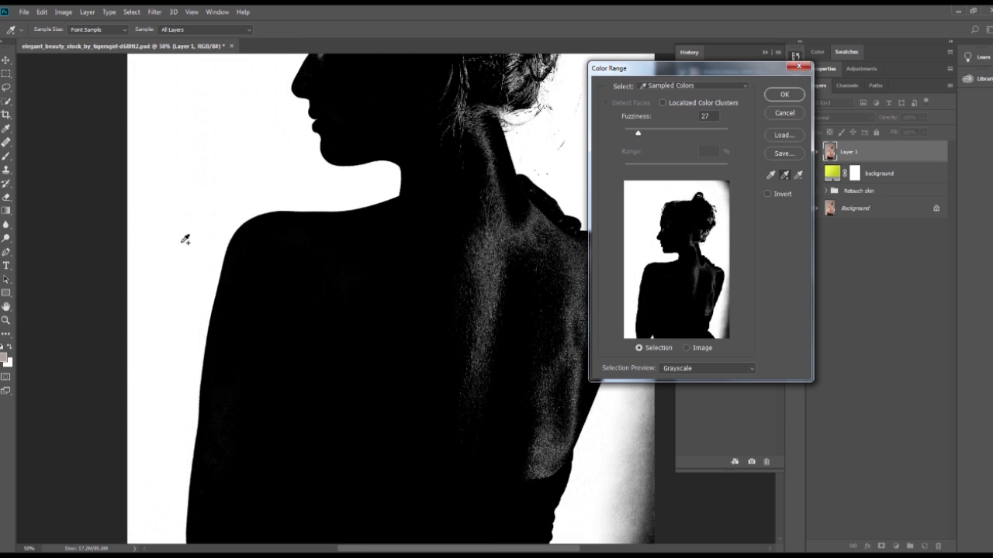
pyautogui.moveTo(280, 347); pyautogui.dragTo(159, 292)
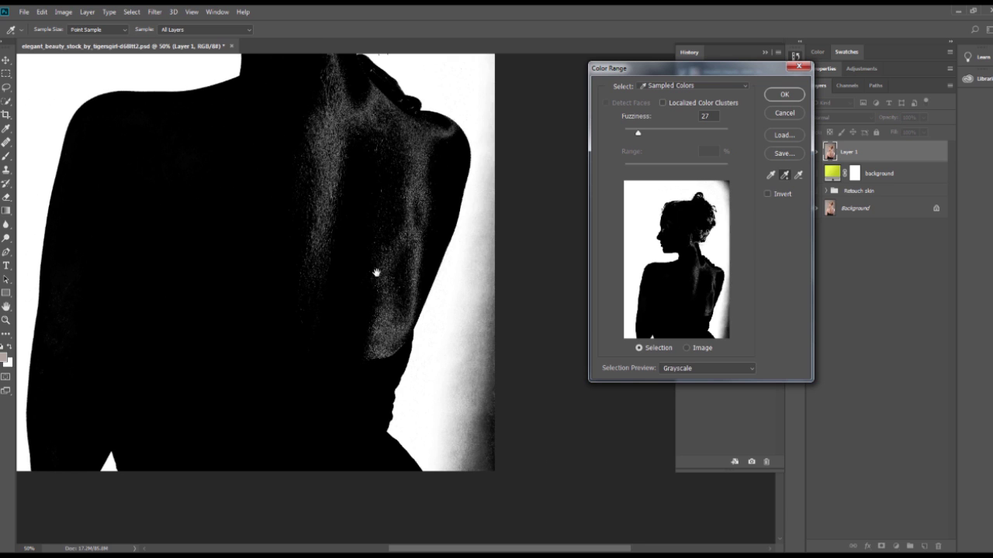
pyautogui.moveTo(376, 273); pyautogui.dragTo(410, 401)
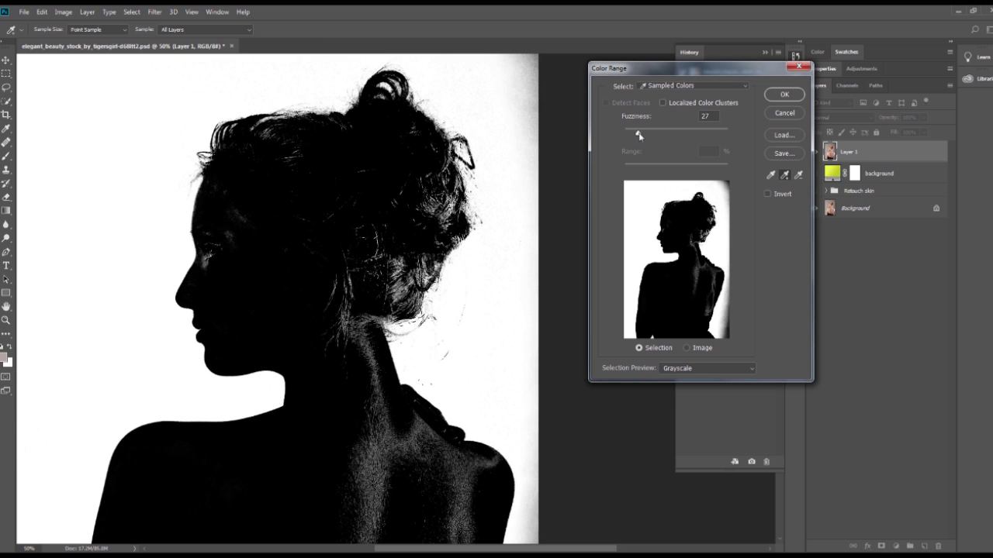
# Fine-tune fuzziness down to 14, sample the bright backdrop, and toggle Invert on then off
pyautogui.moveTo(638, 135); pyautogui.dragTo(636, 134)
pyautogui.moveTo(387, 383)
pyautogui.mouseDown()
pyautogui.moveTo(460, 127)
pyautogui.moveTo(321, 188)
pyautogui.moveTo(392, 281)
pyautogui.moveTo(414, 394)
pyautogui.mouseUp()
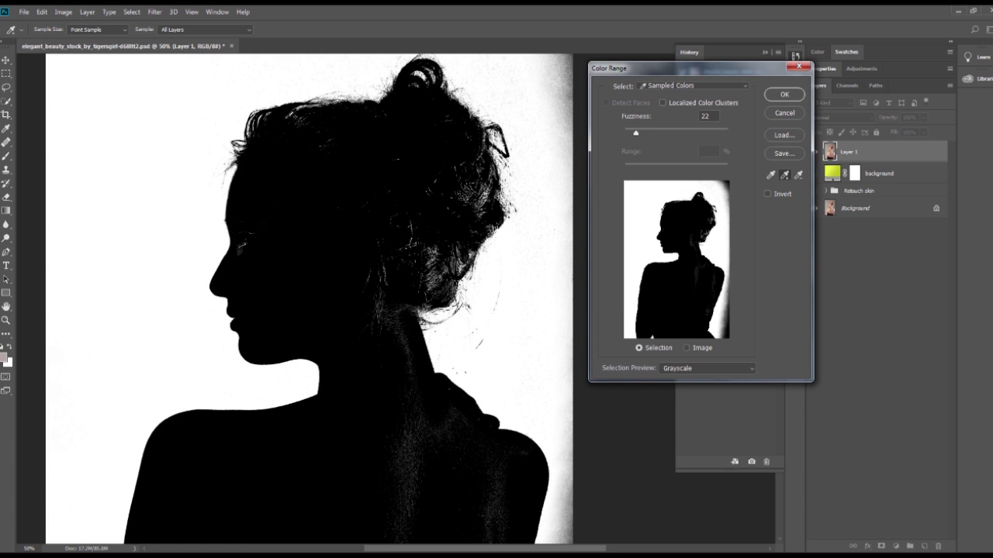
pyautogui.moveTo(636, 135); pyautogui.dragTo(632, 134)
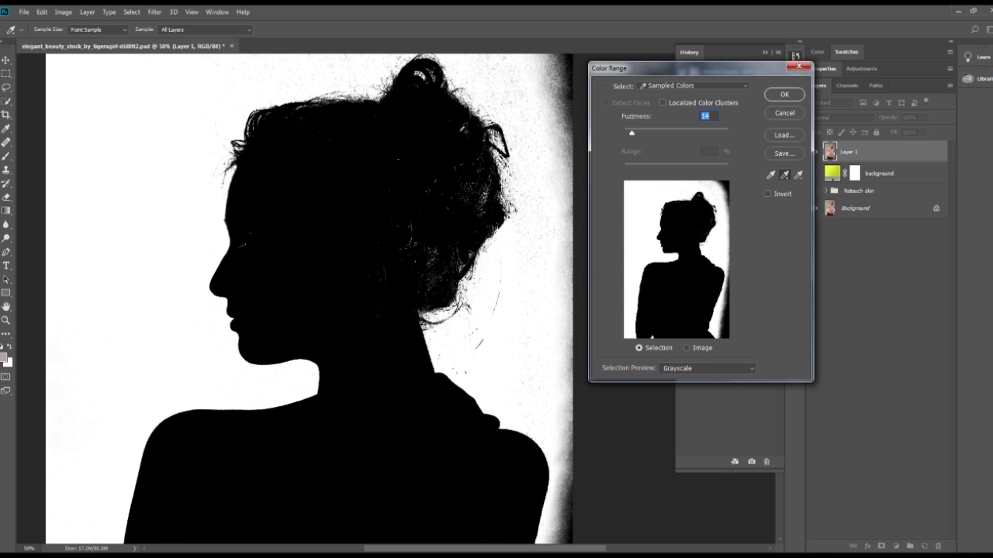
pyautogui.moveTo(339, 285); pyautogui.dragTo(361, 124)
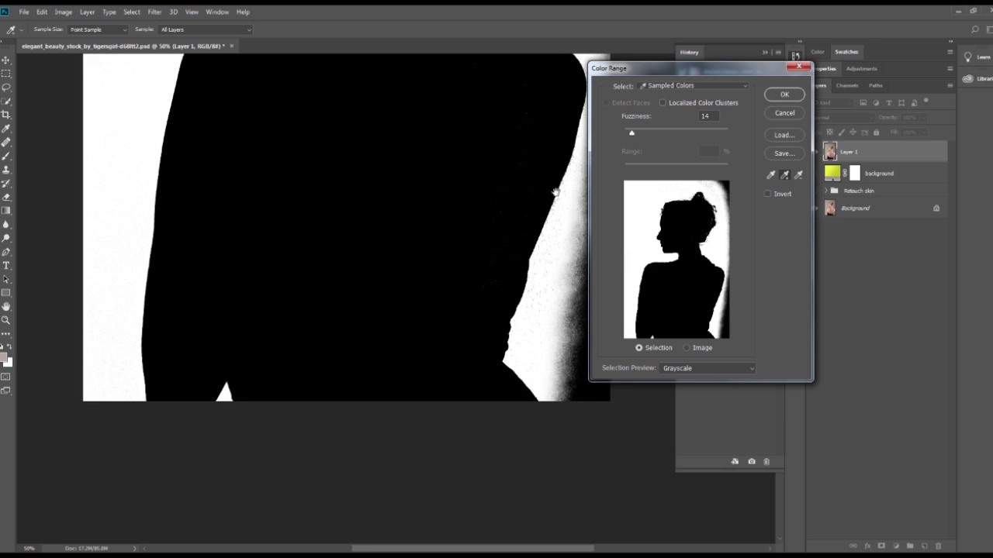
pyautogui.moveTo(556, 192); pyautogui.dragTo(439, 299)
pyautogui.moveTo(634, 133); pyautogui.dragTo(633, 136)
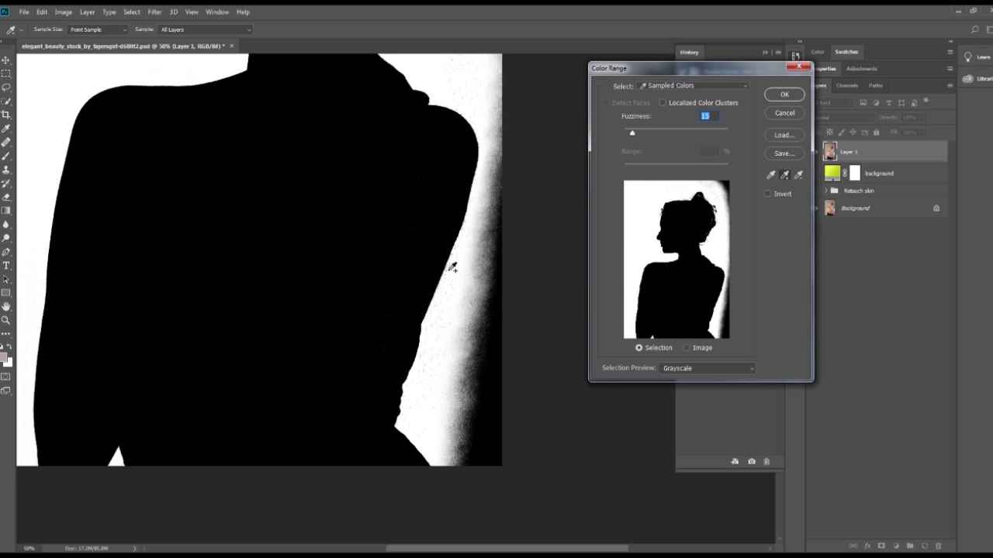
pyautogui.keyDown('shift'); pyautogui.click(459, 265); pyautogui.keyUp('shift')
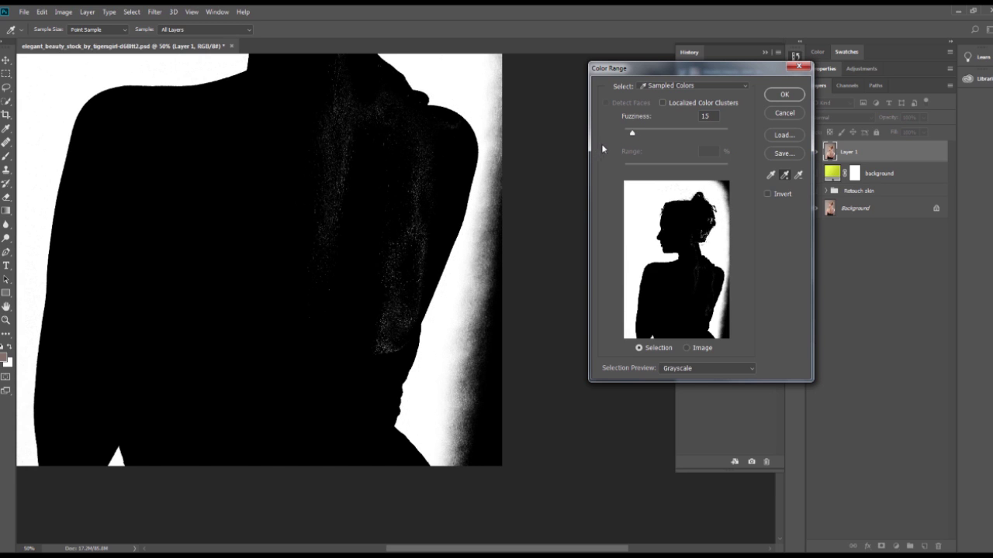
pyautogui.moveTo(336, 154); pyautogui.dragTo(377, 334)
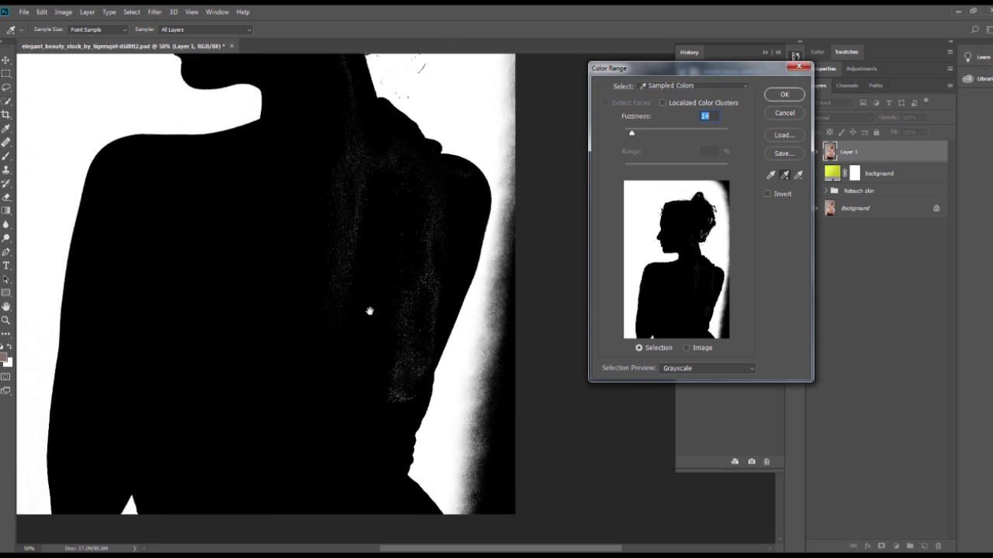
pyautogui.moveTo(386, 247); pyautogui.dragTo(379, 343)
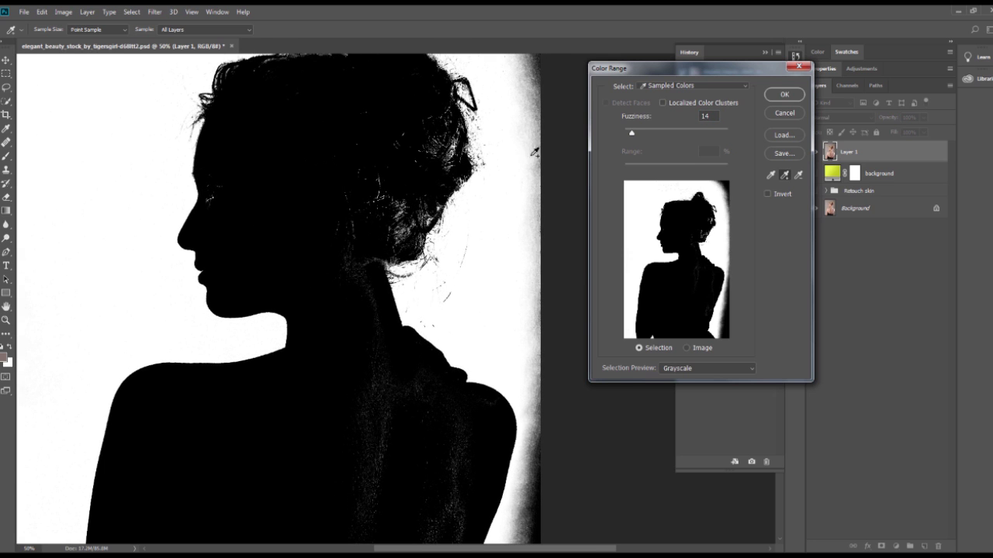
pyautogui.click(767, 195)
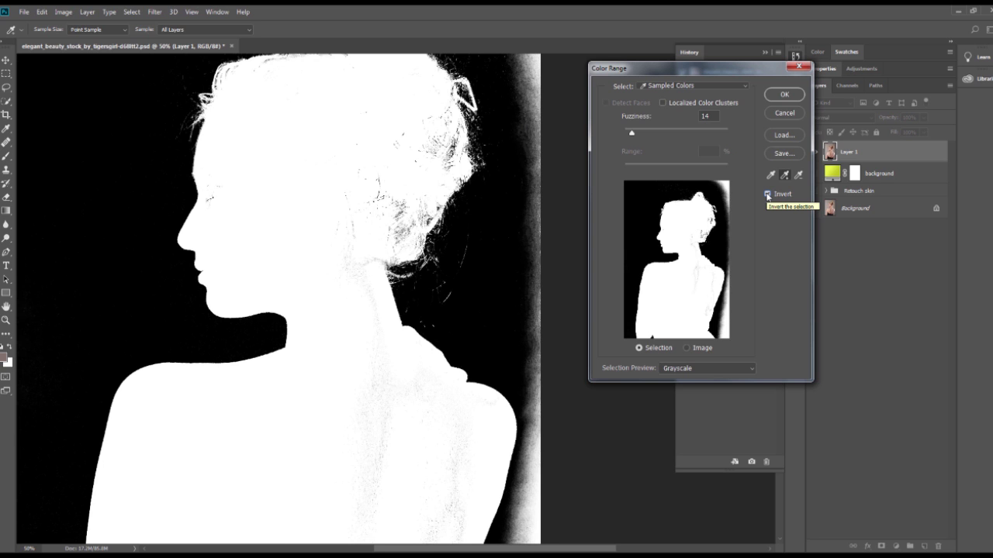
pyautogui.click(767, 194)
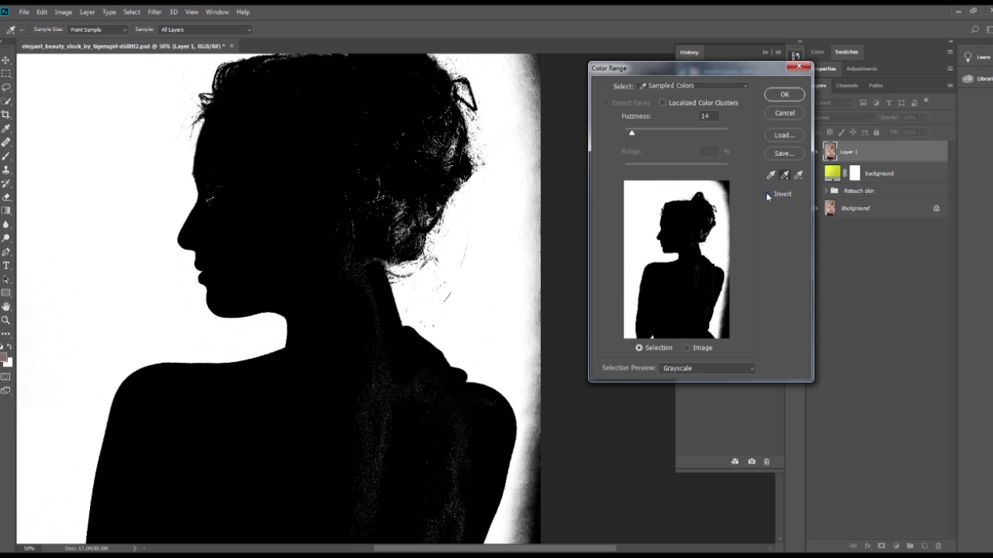
# Apply the Color Range selection as Layer 1's layer mask and inspect the mask on its own
pyautogui.click(784, 94)
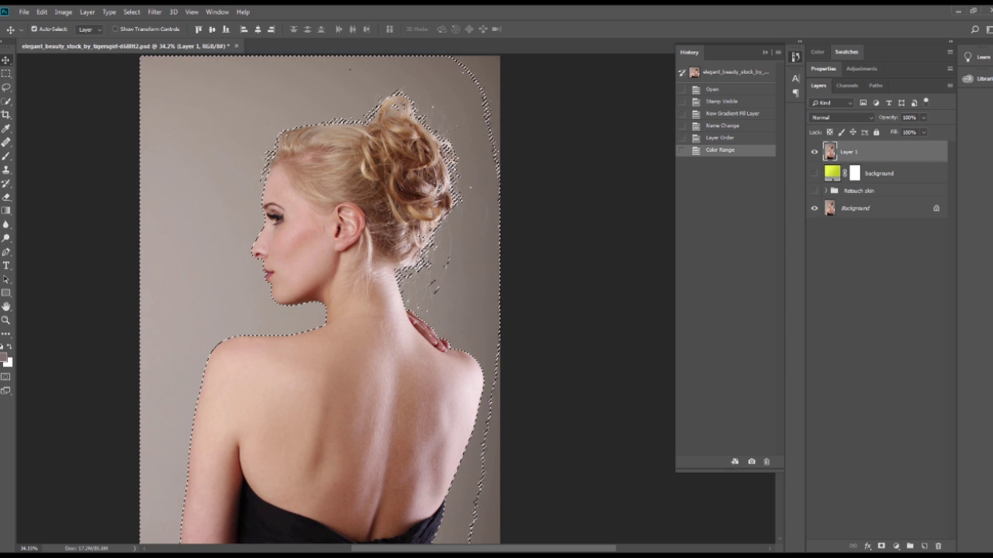
pyautogui.click(881, 546)
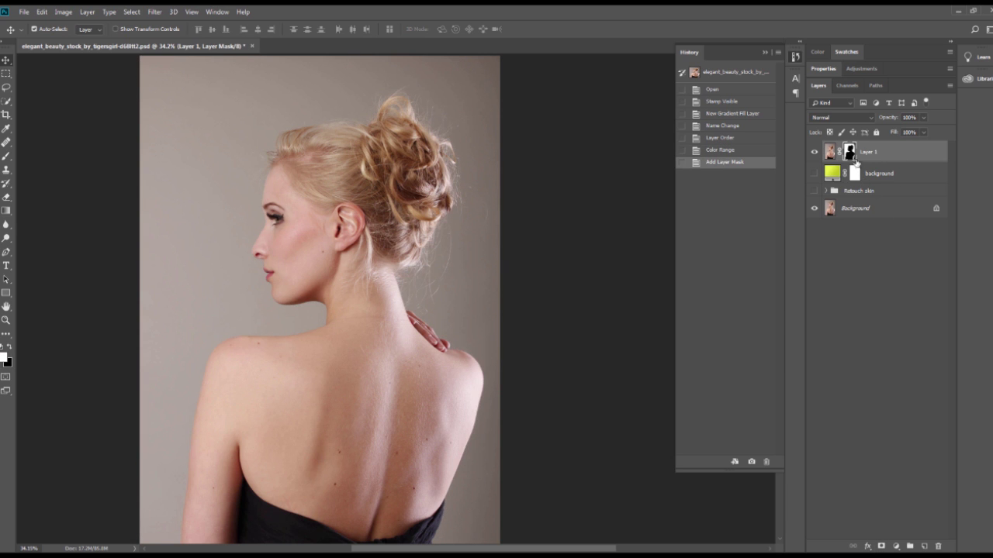
pyautogui.keyDown('alt'); pyautogui.click(850, 153); pyautogui.keyUp('alt')
pyautogui.keyDown('alt'); pyautogui.click(849, 153); pyautogui.keyUp('alt')
pyautogui.keyDown('alt'); pyautogui.click(850, 153); pyautogui.keyUp('alt')
pyautogui.scroll(2, 343, 233)
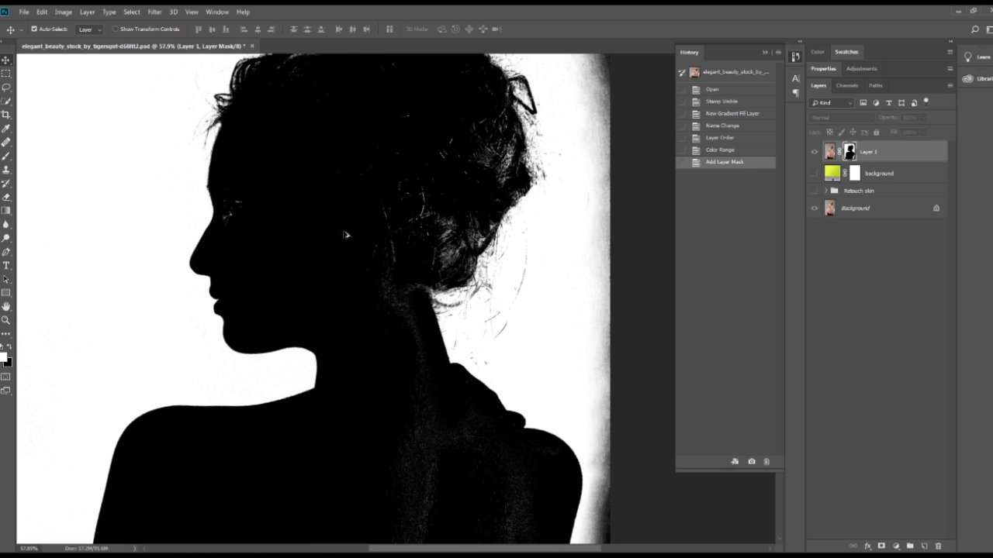
pyautogui.scroll(-1, 344, 233)
pyautogui.moveTo(395, 326)
pyautogui.mouseDown()
pyautogui.moveTo(395, 138)
pyautogui.moveTo(390, 217)
pyautogui.moveTo(407, 328)
pyautogui.mouseUp()
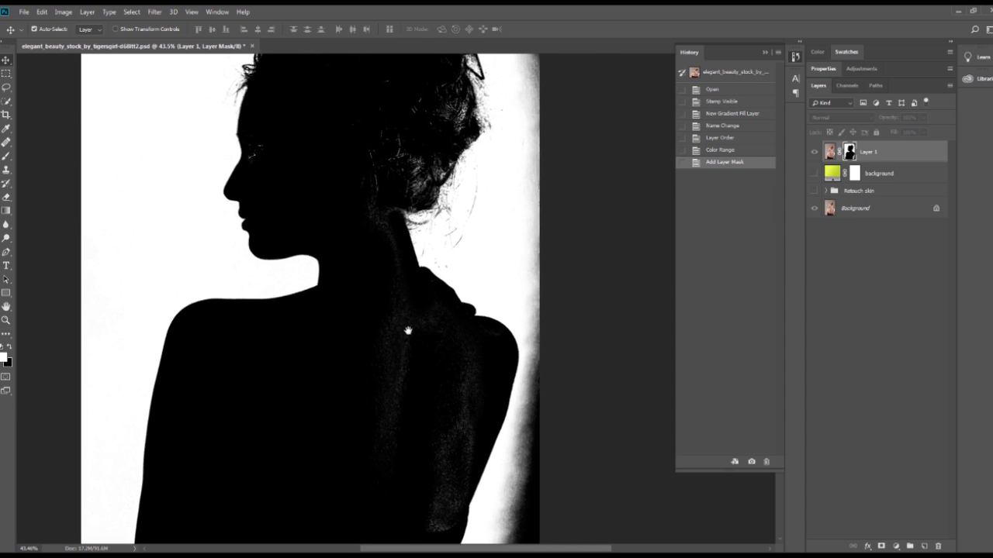
pyautogui.click(5, 157)
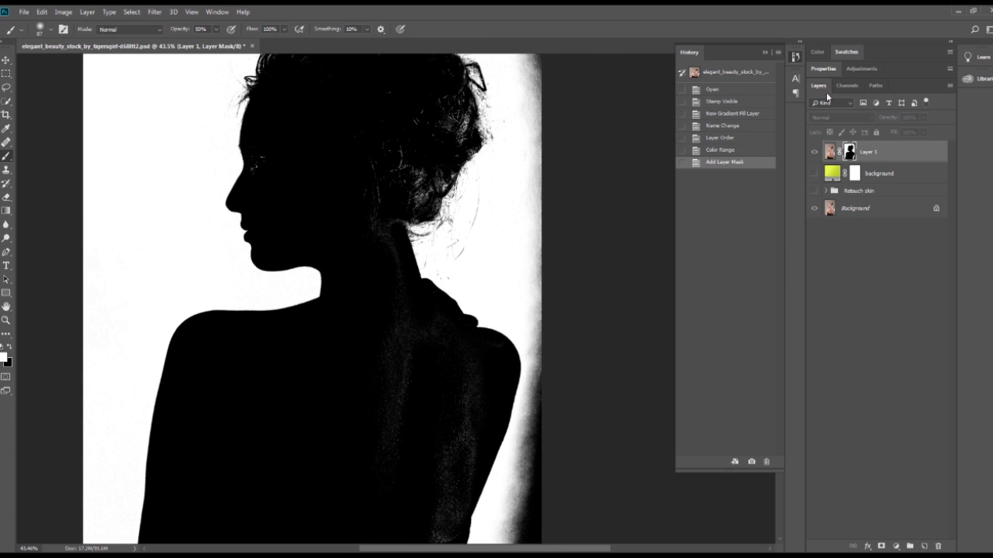
pyautogui.keyDown('alt'); pyautogui.click(851, 151); pyautogui.keyUp('alt')
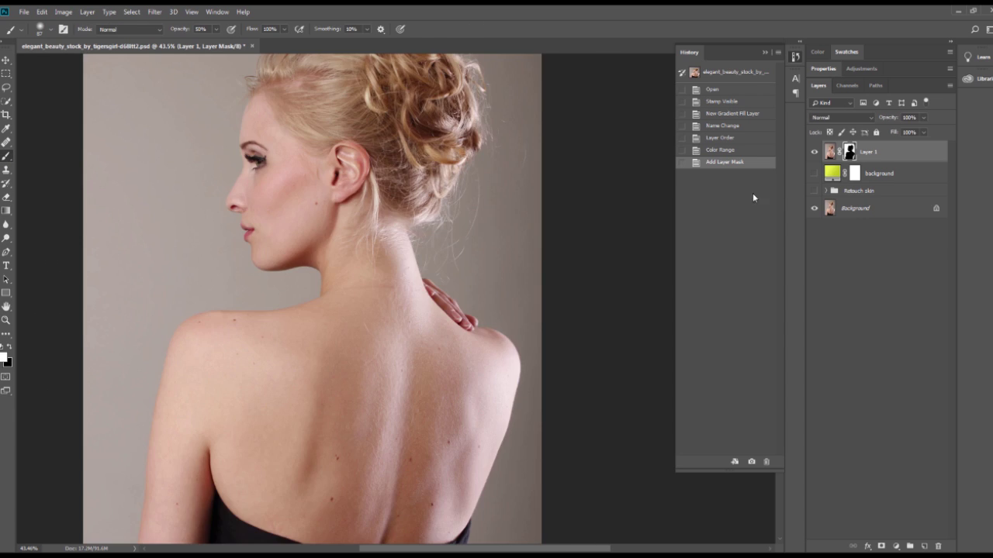
# Show the yellow background layer and paint the mask's right edge and shoulder with a 225 brush
pyautogui.click(814, 174)
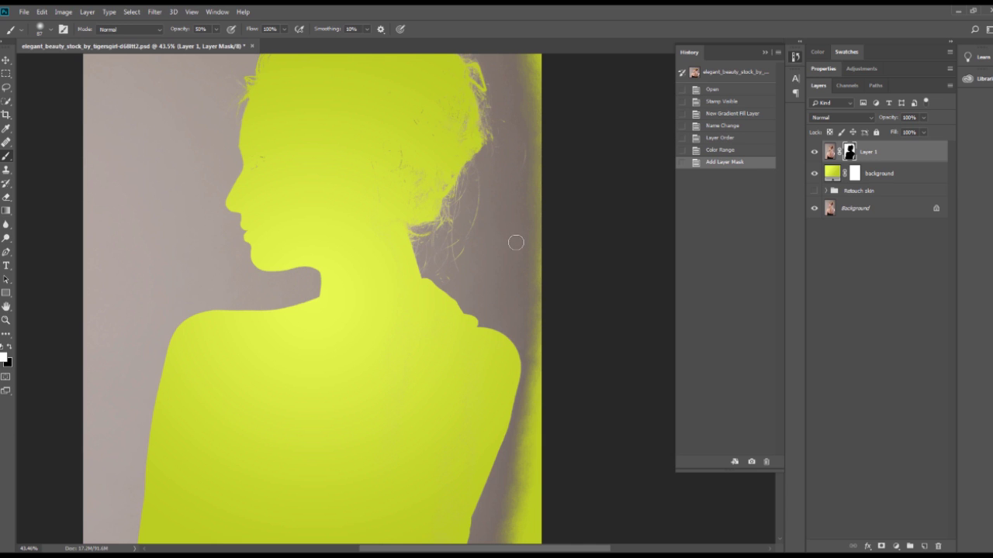
pyautogui.scroll(3, 516, 241)
pyautogui.scroll(2, 409, 204)
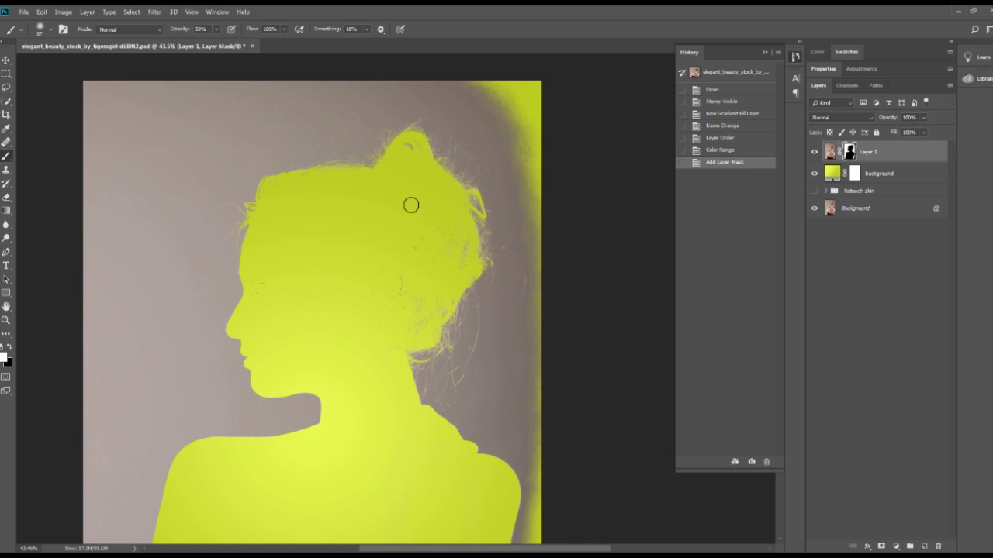
pyautogui.moveTo(419, 194); pyautogui.dragTo(465, 183)
pyautogui.moveTo(518, 109)
pyautogui.mouseDown()
pyautogui.moveTo(520, 91)
pyautogui.moveTo(545, 149)
pyautogui.moveTo(543, 356)
pyautogui.mouseUp()
pyautogui.scroll(-5, 520, 184)
pyautogui.scroll(3, 505, 328)
pyautogui.moveTo(505, 328)
pyautogui.mouseDown()
pyautogui.moveTo(452, 150)
pyautogui.moveTo(419, 93)
pyautogui.mouseUp()
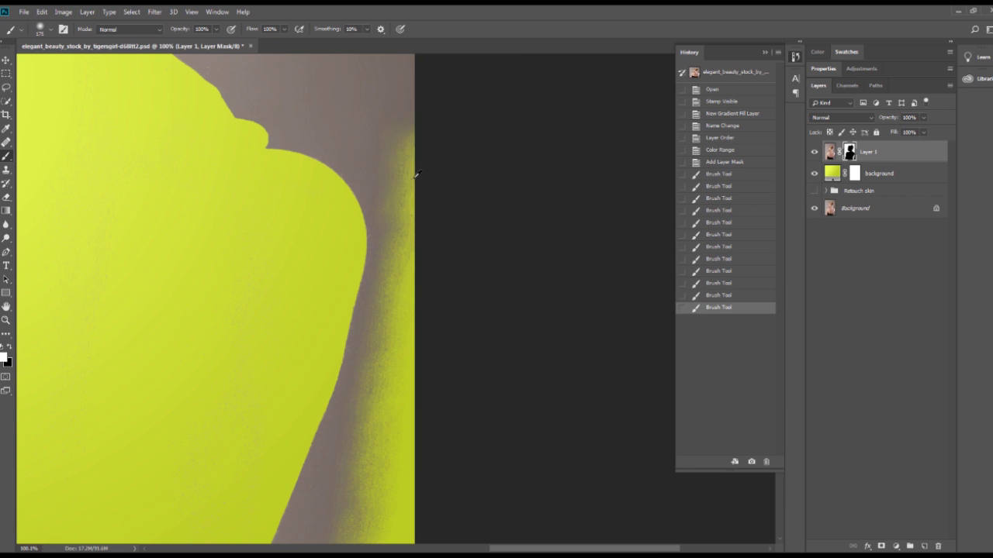
pyautogui.moveTo(388, 166)
pyautogui.mouseDown()
pyautogui.moveTo(384, 365)
pyautogui.moveTo(391, 123)
pyautogui.moveTo(372, 148)
pyautogui.mouseUp()
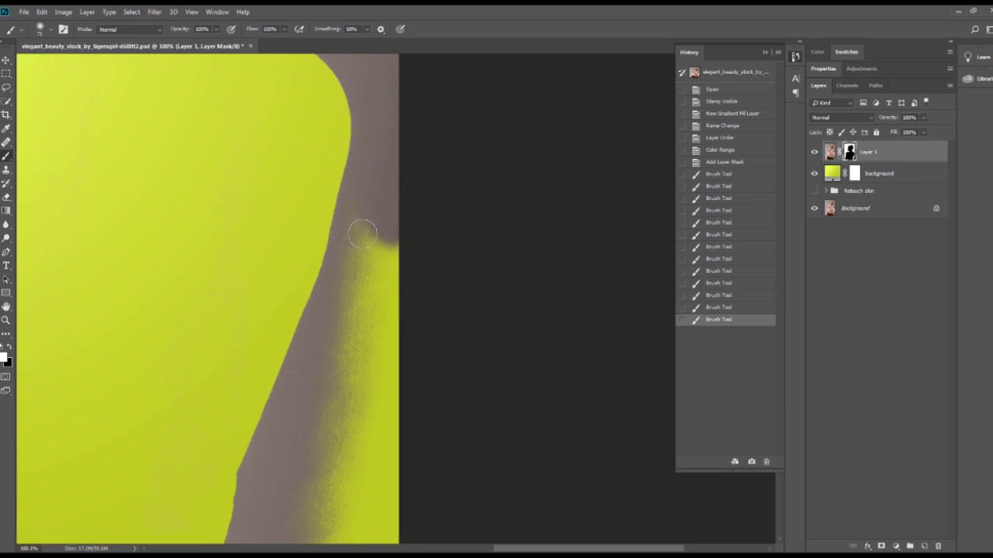
pyautogui.moveTo(342, 225)
pyautogui.mouseDown()
pyautogui.moveTo(365, 288)
pyautogui.moveTo(326, 173)
pyautogui.moveTo(385, 265)
pyautogui.moveTo(328, 215)
pyautogui.mouseUp()
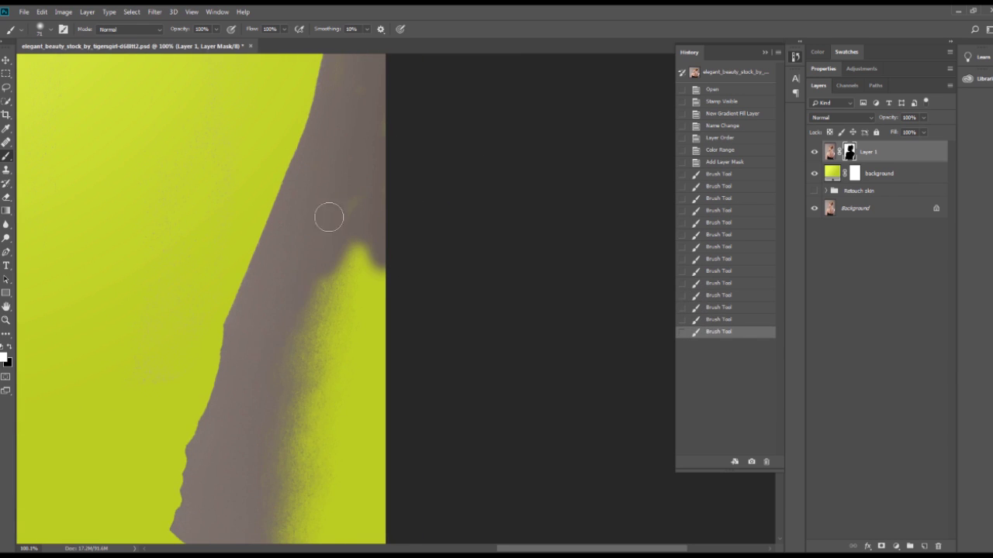
pyautogui.scroll(-3, 295, 248)
pyautogui.moveTo(310, 279); pyautogui.dragTo(392, 128)
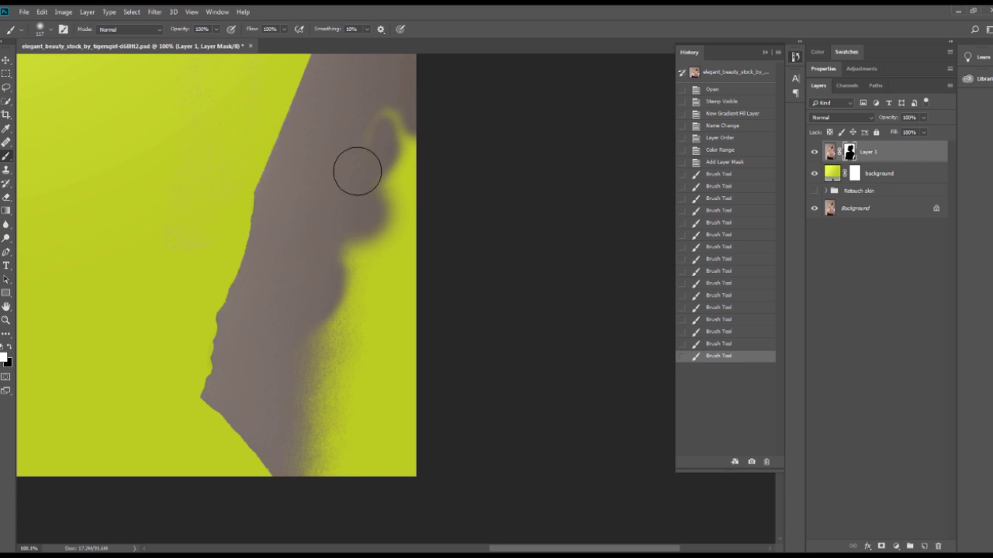
pyautogui.moveTo(359, 171)
pyautogui.mouseDown()
pyautogui.moveTo(317, 308)
pyautogui.moveTo(326, 458)
pyautogui.mouseUp()
# Lasso three stray patches beside the shoulder and back and delete them from the mask
pyautogui.press('l')
pyautogui.moveTo(403, 148)
pyautogui.mouseDown()
pyautogui.moveTo(279, 429)
pyautogui.moveTo(470, 151)
pyautogui.mouseUp()
pyautogui.press('Delete')
pyautogui.hotkey('ctrl', 'd')
pyautogui.moveTo(388, 359); pyautogui.dragTo(334, 430)
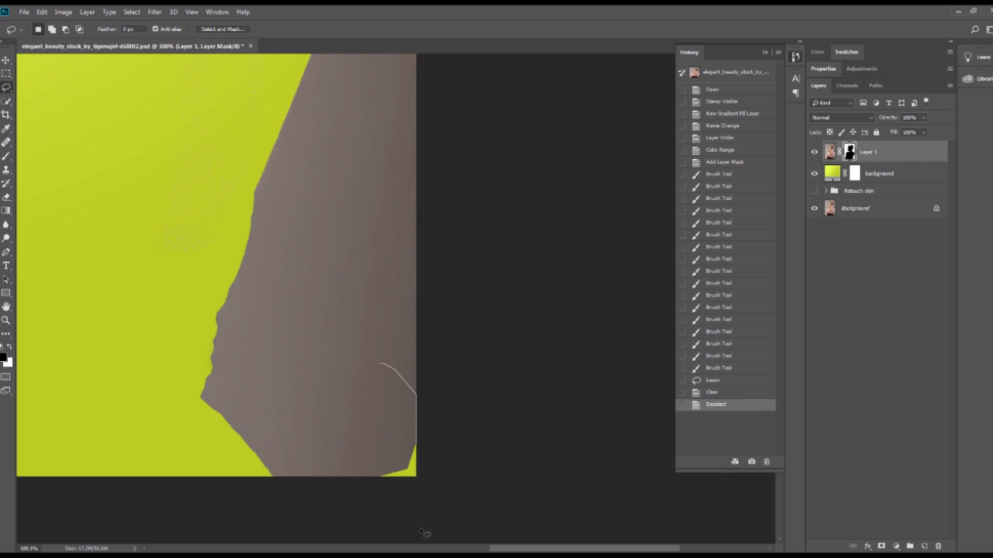
pyautogui.press('Delete')
pyautogui.hotkey('ctrl', 'd')
pyautogui.scroll(3, 349, 255)
pyautogui.moveTo(324, 241); pyautogui.dragTo(335, 205)
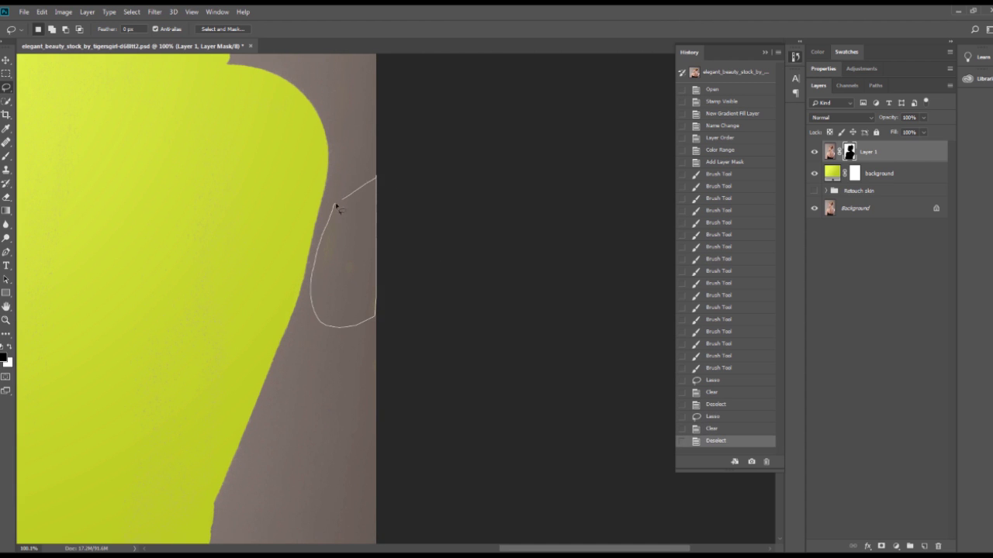
pyautogui.press('Delete')
pyautogui.hotkey('ctrl', 'd')
pyautogui.scroll(-5, 321, 361)
pyautogui.scroll(-2, 325, 333)
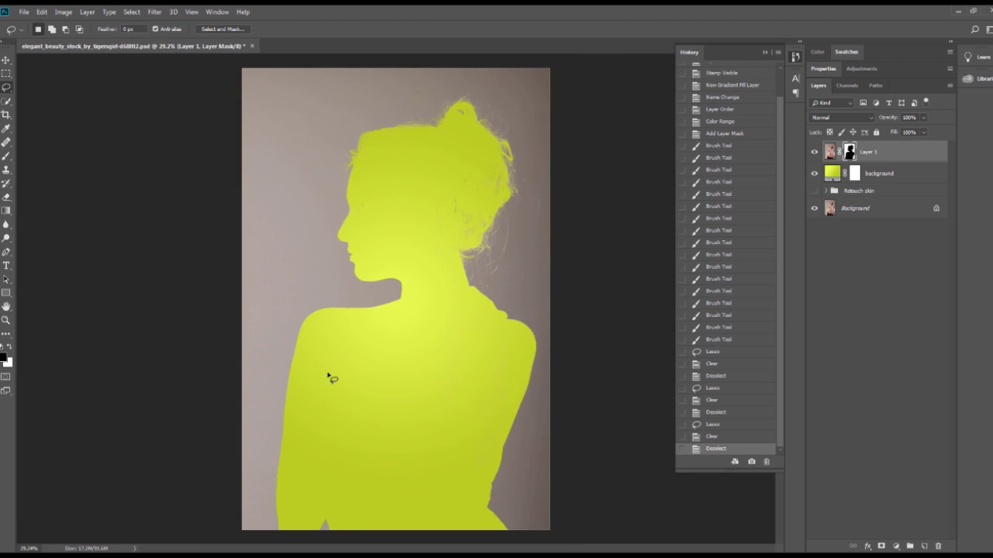
pyautogui.scroll(2, 372, 395)
pyautogui.scroll(2, 396, 302)
# Touch up Layer 1's mask around the eye and body edges with white and black brush strokes
pyautogui.click(10, 346)
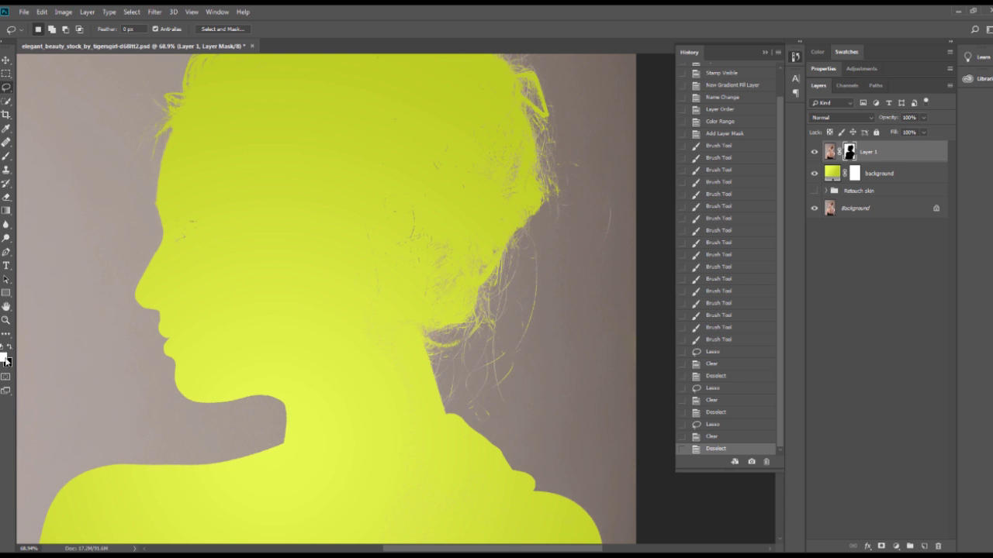
pyautogui.press('b')
pyautogui.click(198, 228)
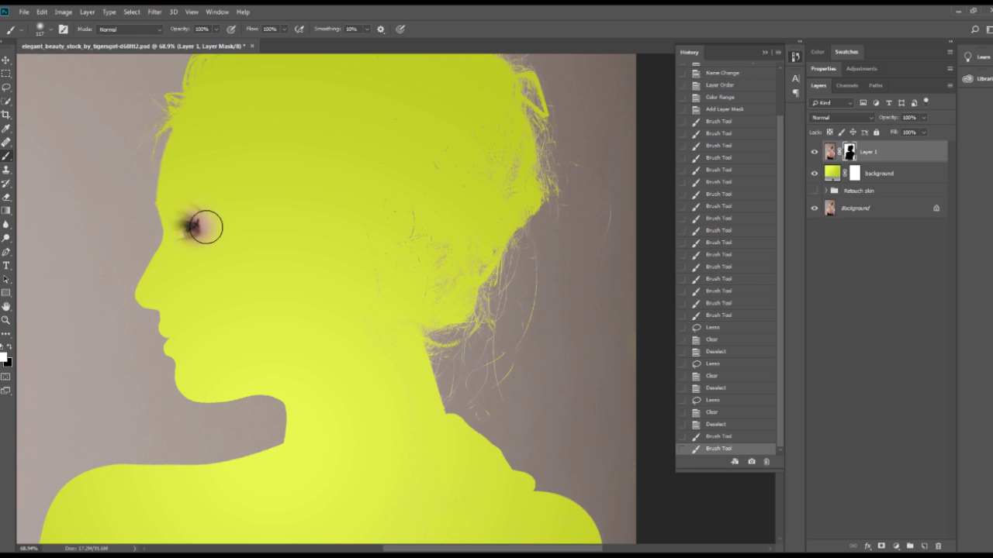
pyautogui.press('x')
pyautogui.moveTo(195, 225)
pyautogui.mouseDown()
pyautogui.moveTo(204, 226)
pyautogui.moveTo(187, 230)
pyautogui.moveTo(230, 237)
pyautogui.mouseUp()
pyautogui.click(194, 226)
pyautogui.moveTo(377, 249)
pyautogui.mouseDown()
pyautogui.moveTo(410, 233)
pyautogui.moveTo(390, 206)
pyautogui.moveTo(372, 287)
pyautogui.moveTo(424, 248)
pyautogui.moveTo(445, 286)
pyautogui.moveTo(401, 284)
pyautogui.mouseUp()
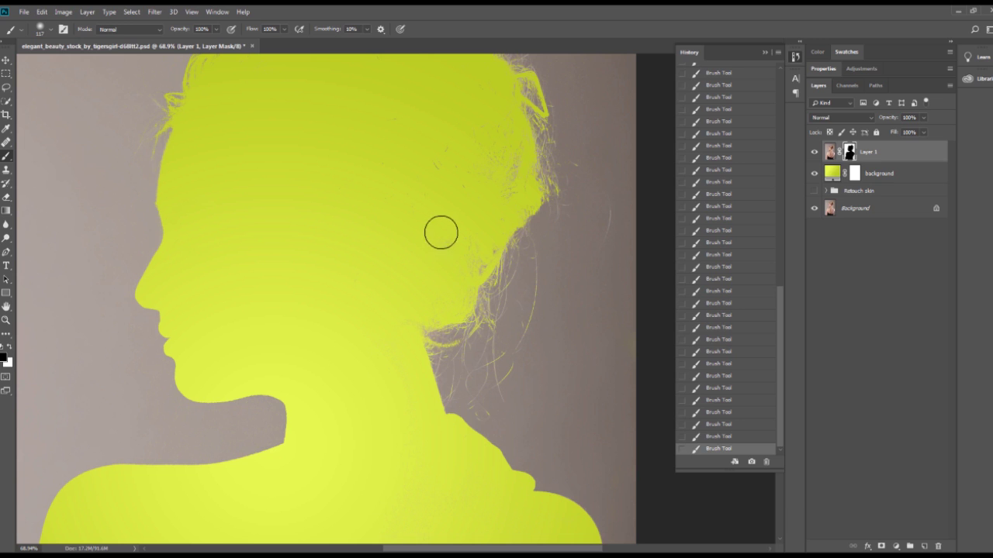
pyautogui.moveTo(439, 231); pyautogui.dragTo(468, 242)
pyautogui.moveTo(442, 142); pyautogui.dragTo(487, 179)
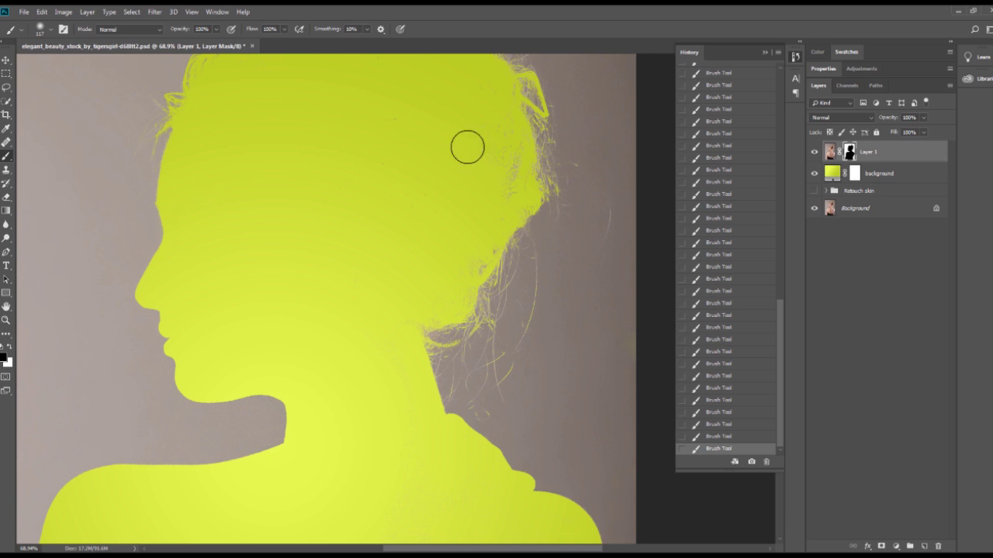
# Check the mask preview, then invert Layer 1's mask with Image > Adjustments > Invert
pyautogui.scroll(3, 466, 147)
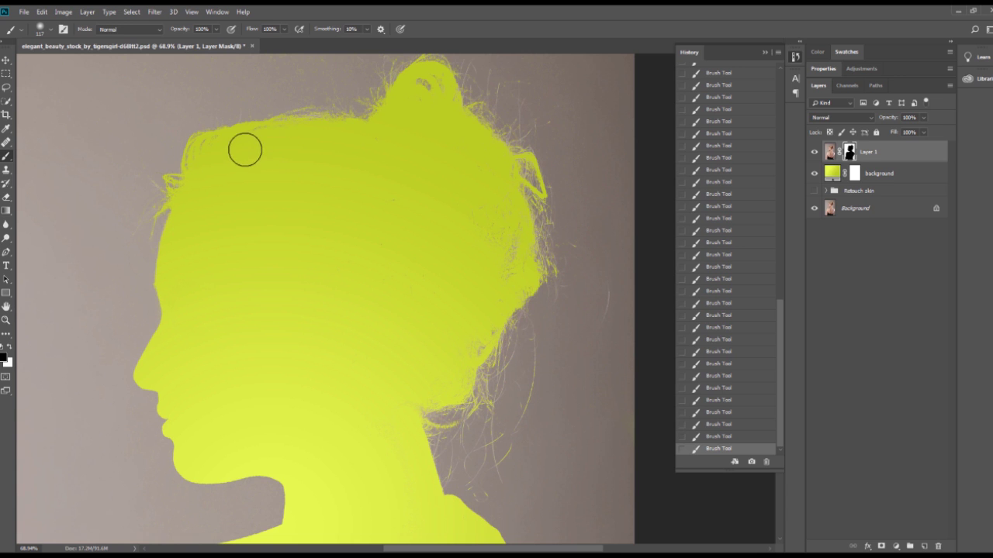
pyautogui.moveTo(274, 344); pyautogui.dragTo(311, 135)
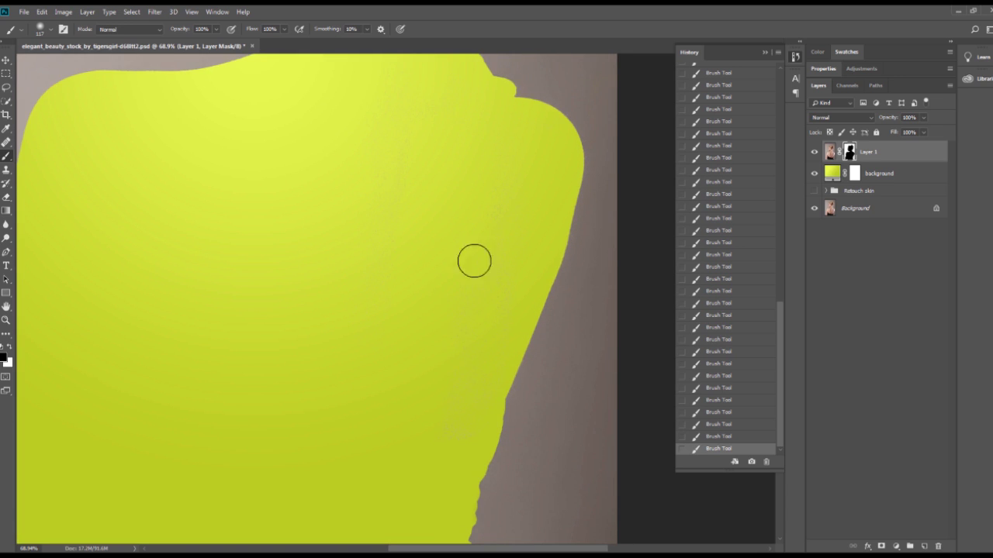
pyautogui.keyDown('ctrl'); pyautogui.click(433, 420); pyautogui.keyUp('ctrl')
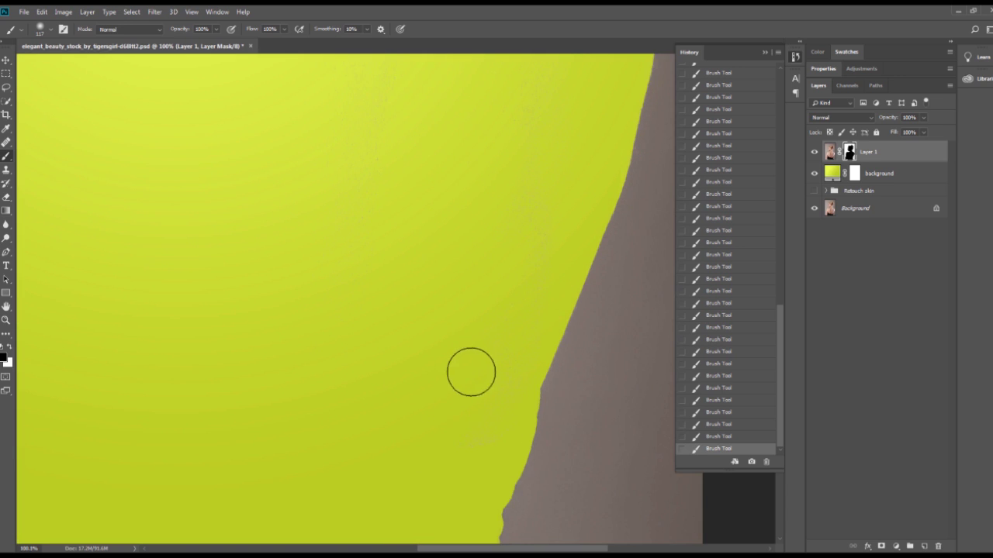
pyautogui.scroll(-2, 446, 424)
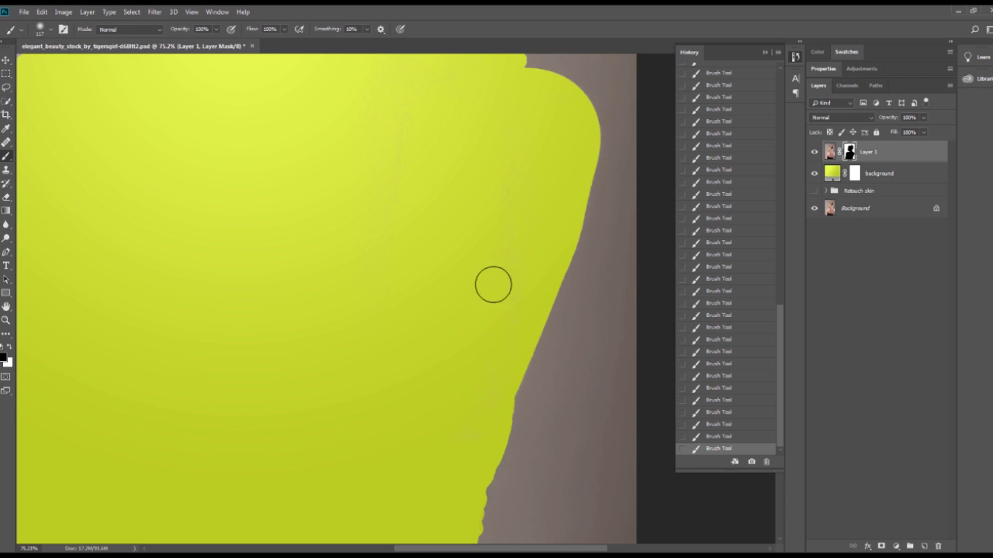
pyautogui.scroll(-5, 449, 392)
pyautogui.scroll(-1, 359, 398)
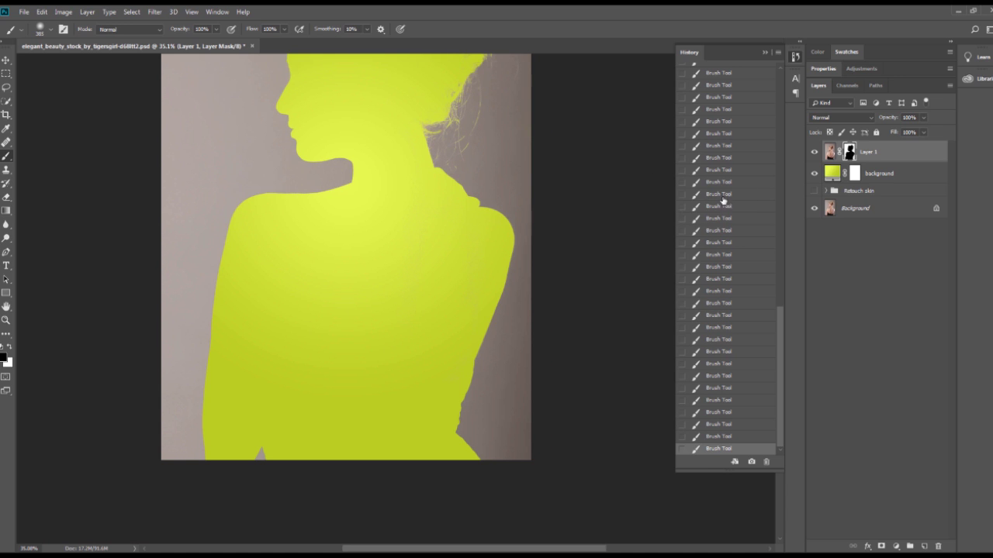
pyautogui.scroll(4, 434, 364)
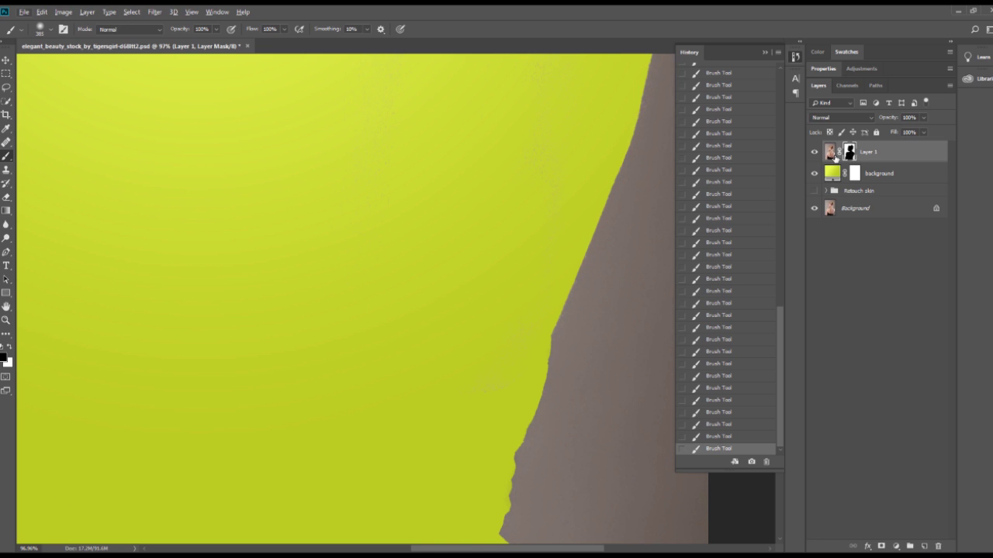
pyautogui.keyDown('alt'); pyautogui.click(850, 152); pyautogui.keyUp('alt')
pyautogui.keyDown('alt'); pyautogui.click(851, 155); pyautogui.keyUp('alt')
pyautogui.scroll(-4, 625, 206)
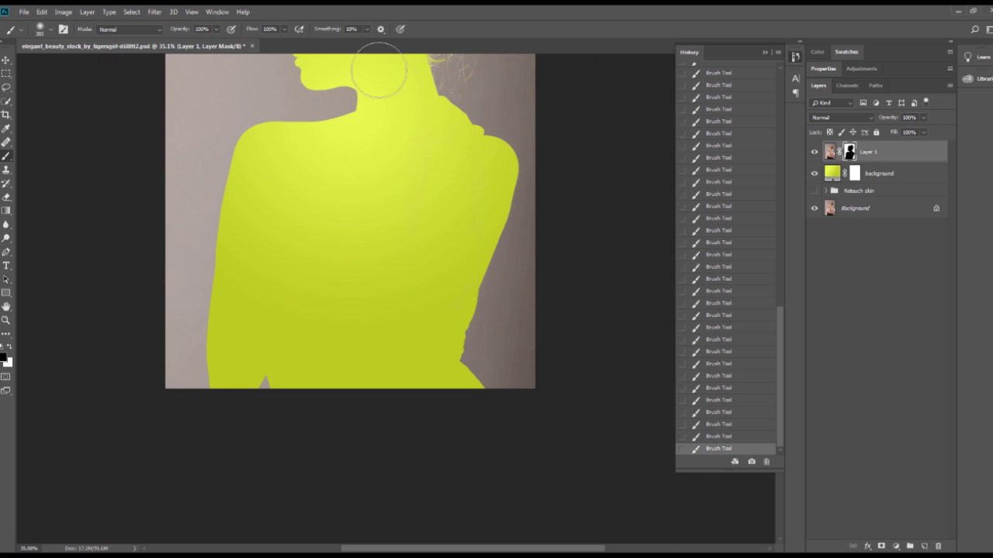
pyautogui.click(130, 11)
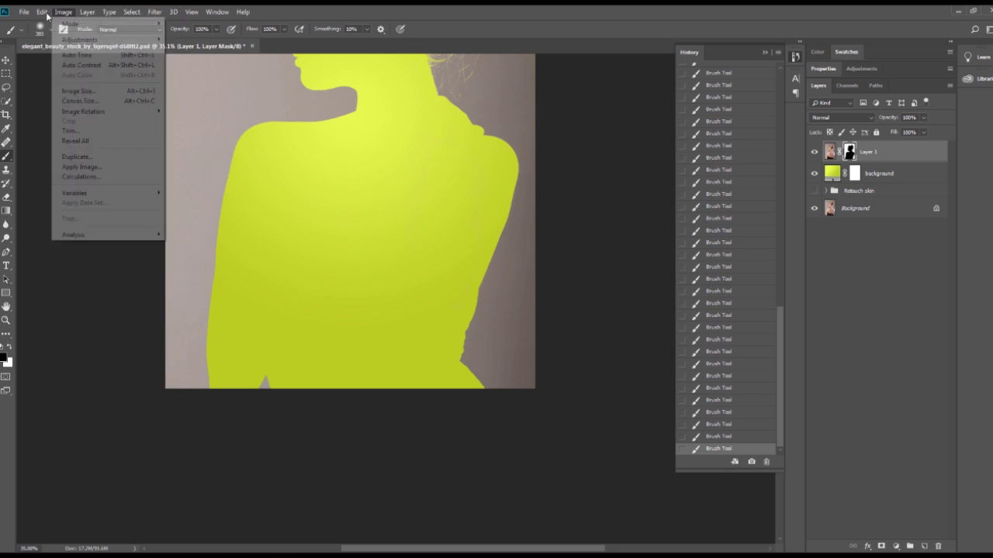
pyautogui.moveTo(80, 38)
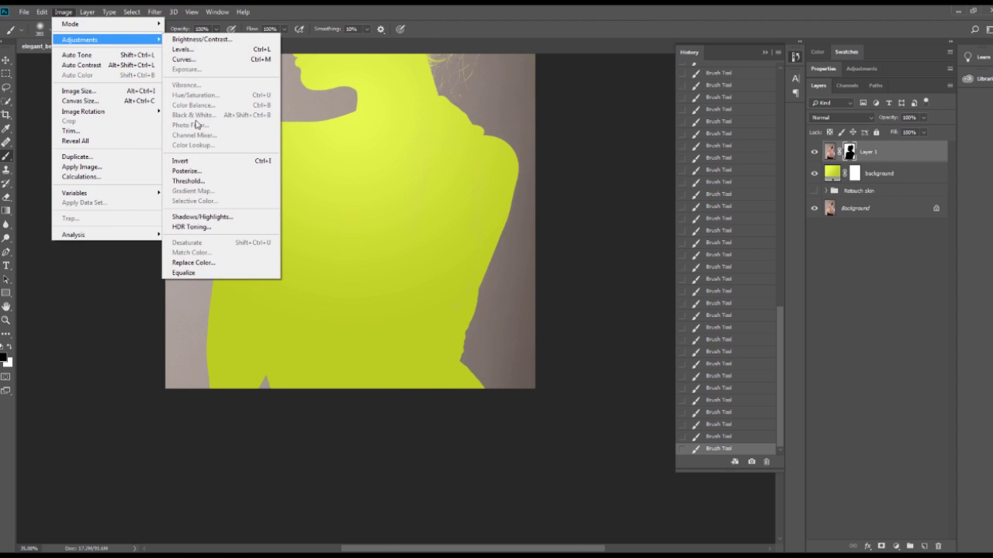
pyautogui.click(198, 160)
# Load Layer 1's mask as a selection around the woman
pyautogui.click(7, 60)
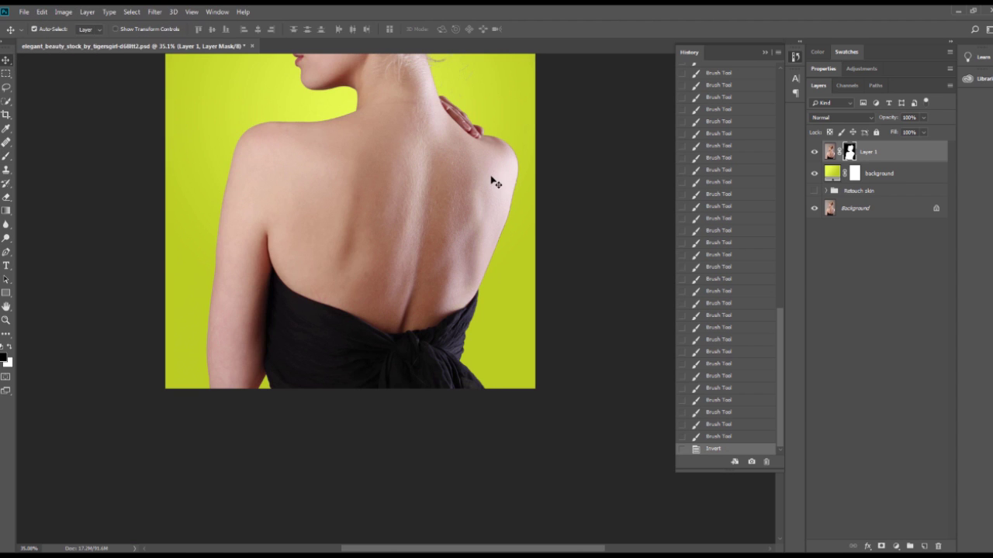
pyautogui.moveTo(381, 167); pyautogui.dragTo(399, 310)
pyautogui.scroll(4, 446, 258)
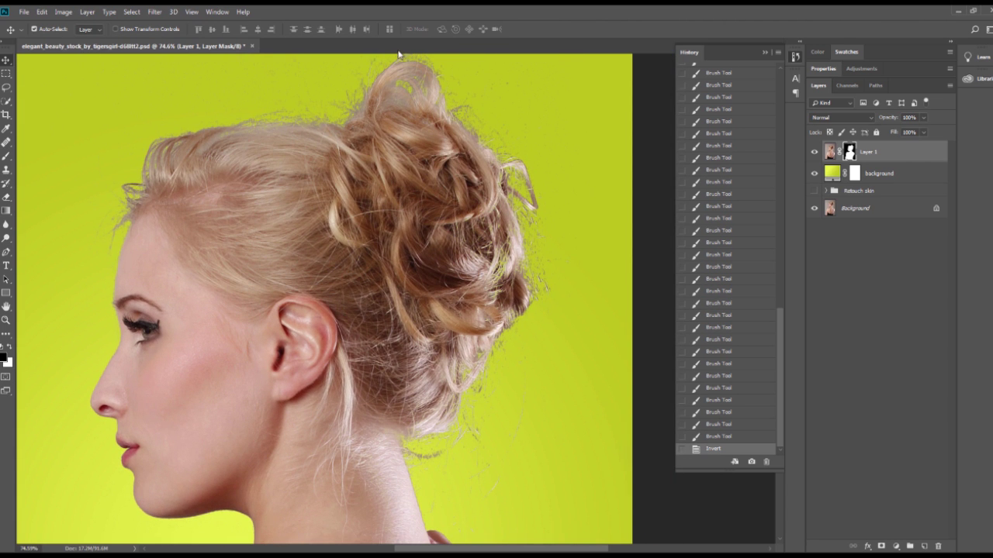
pyautogui.rightClick(853, 150)
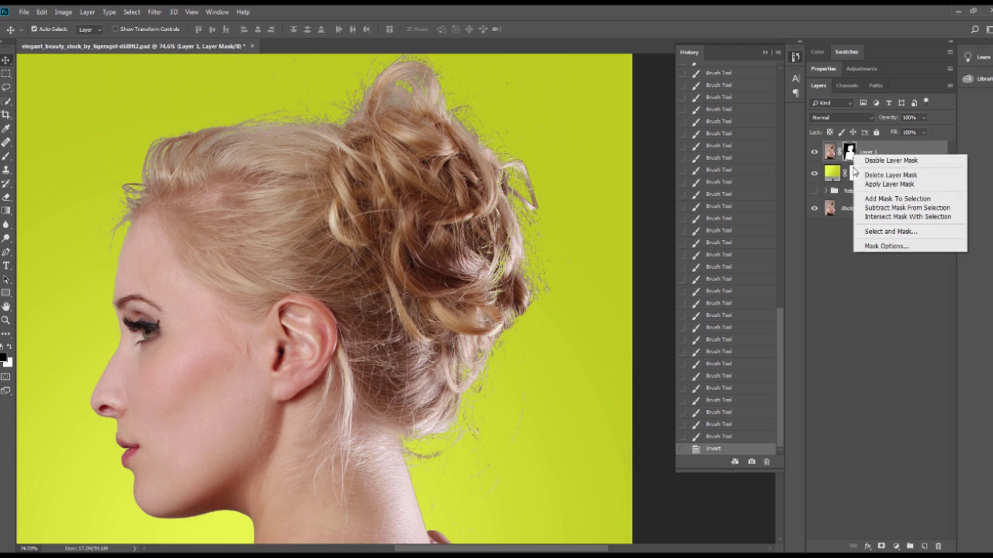
pyautogui.press('Escape')
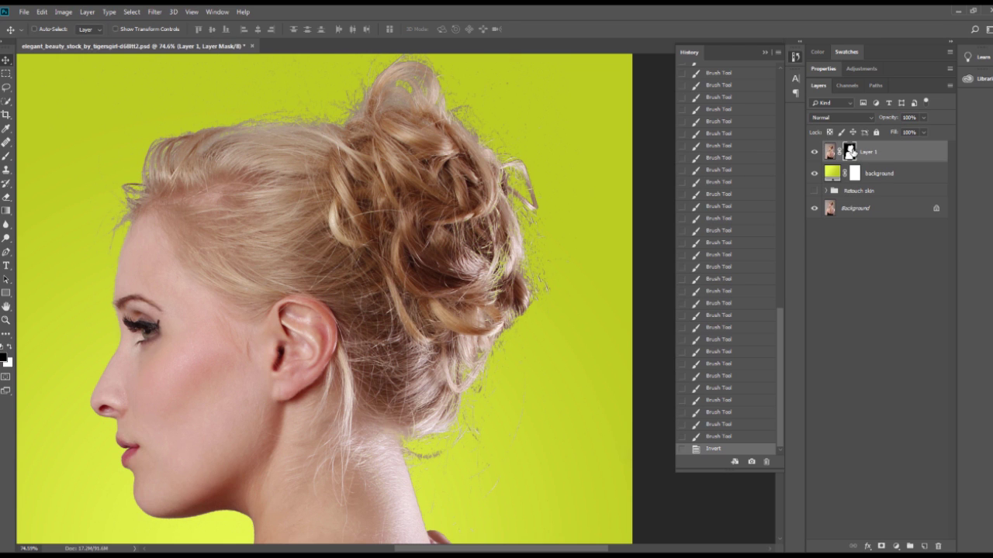
pyautogui.keyDown('ctrl'); pyautogui.click(851, 152); pyautogui.keyUp('ctrl')
pyautogui.scroll(-1, 295, 220)
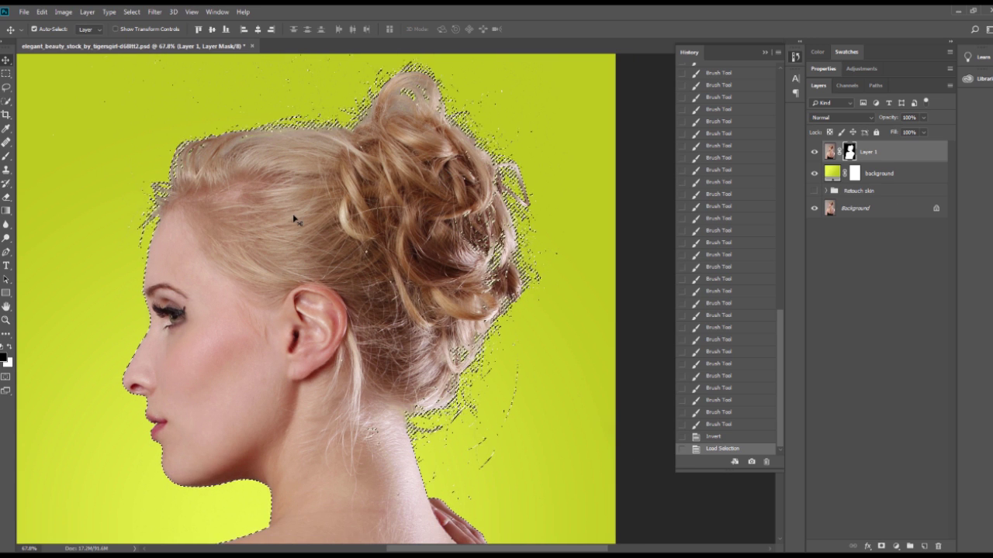
pyautogui.scroll(-2, 295, 220)
pyautogui.scroll(-2, 381, 328)
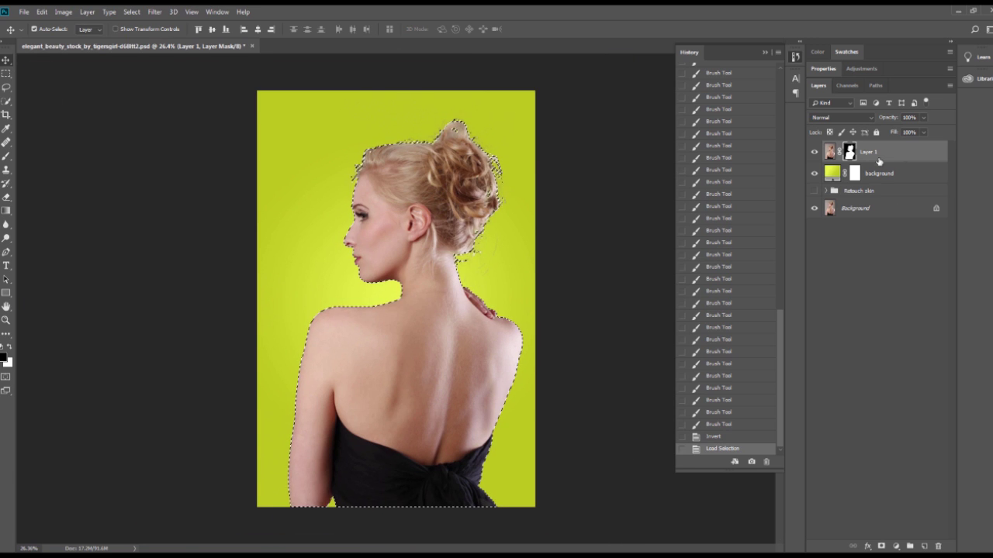
# Target Layer 1's pixels, zoom in on the woman, and clear the selection
pyautogui.click(830, 152)
pyautogui.hotkey('ctrl', '+')
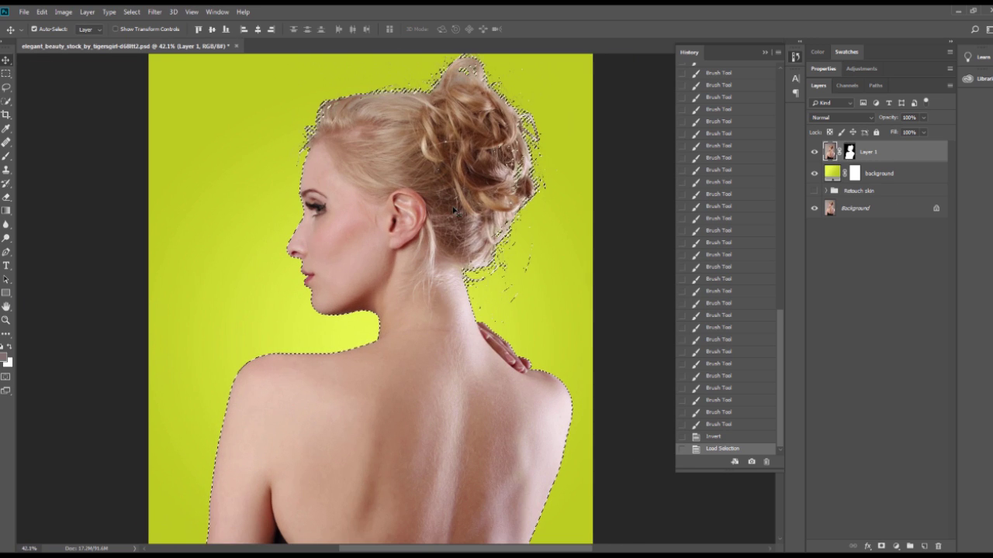
pyautogui.hotkey('ctrl', '+')
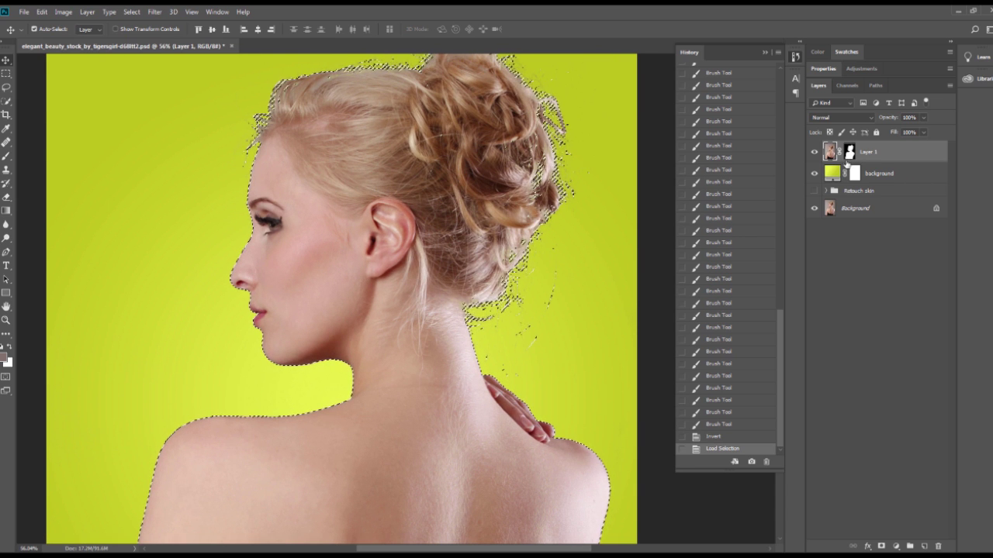
pyautogui.scroll(2, 496, 193)
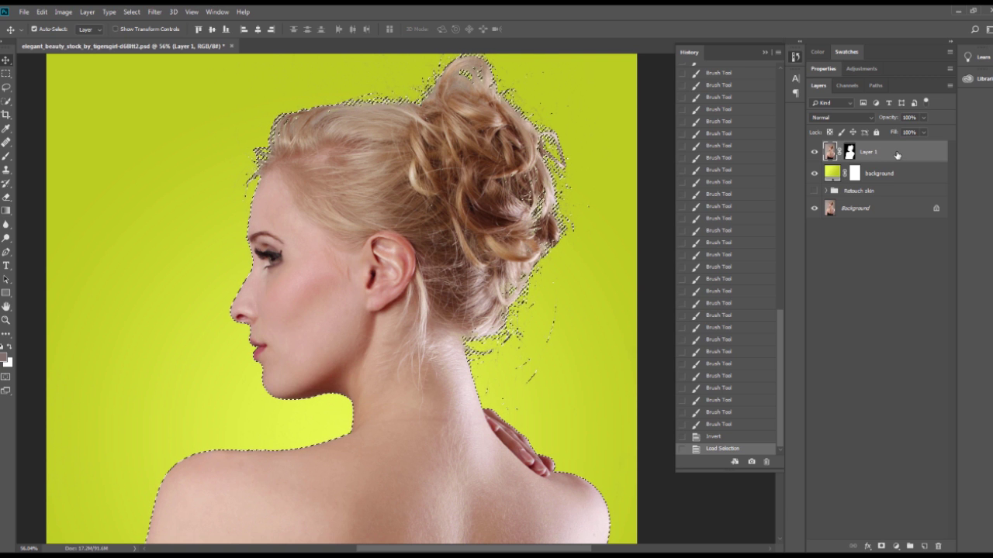
pyautogui.scroll(-2, 580, 206)
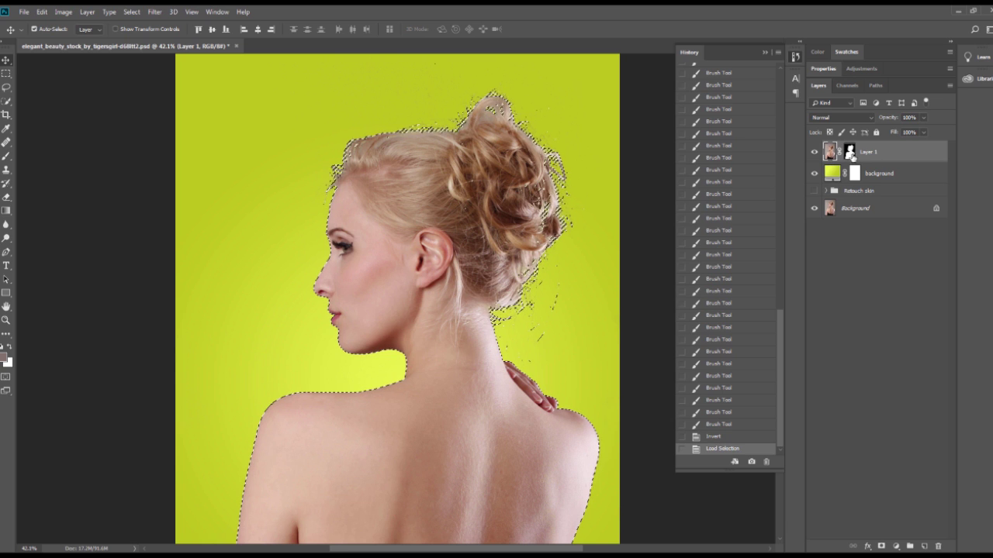
pyautogui.hotkey('ctrl', 'd')
pyautogui.moveTo(530, 195); pyautogui.dragTo(493, 181)
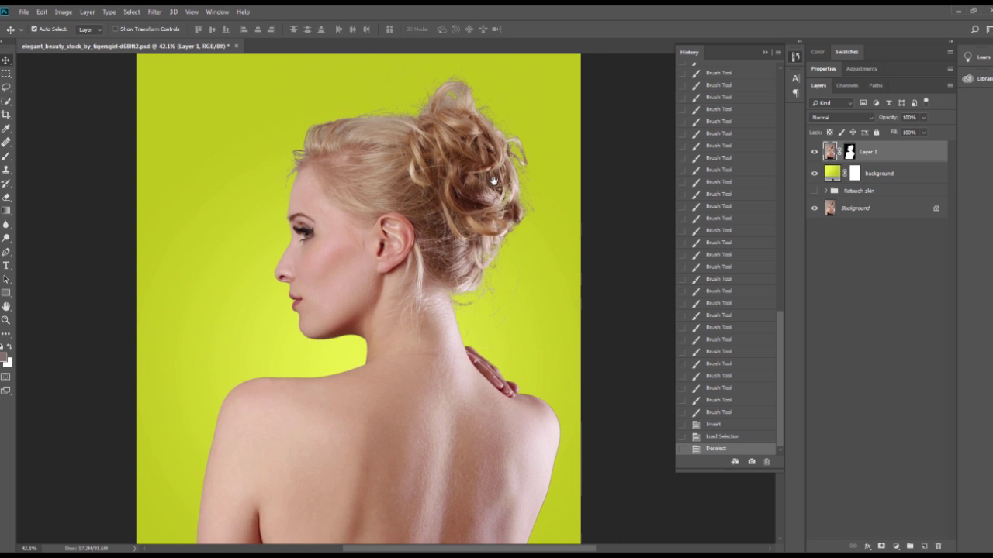
# Duplicate Layer 1 and delete the layer mask from Layer 1 copy
pyautogui.hotkey('ctrl', 'j')
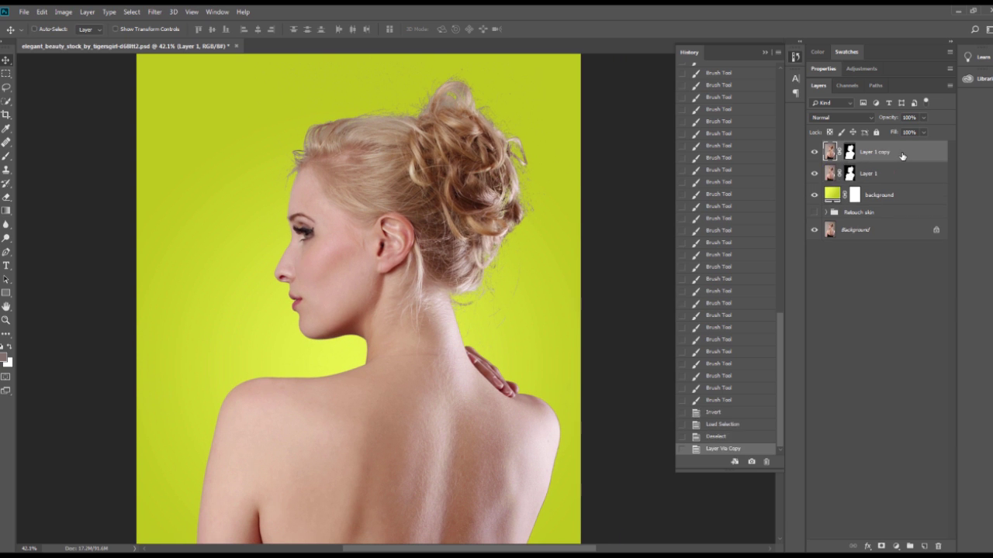
pyautogui.rightClick(851, 154)
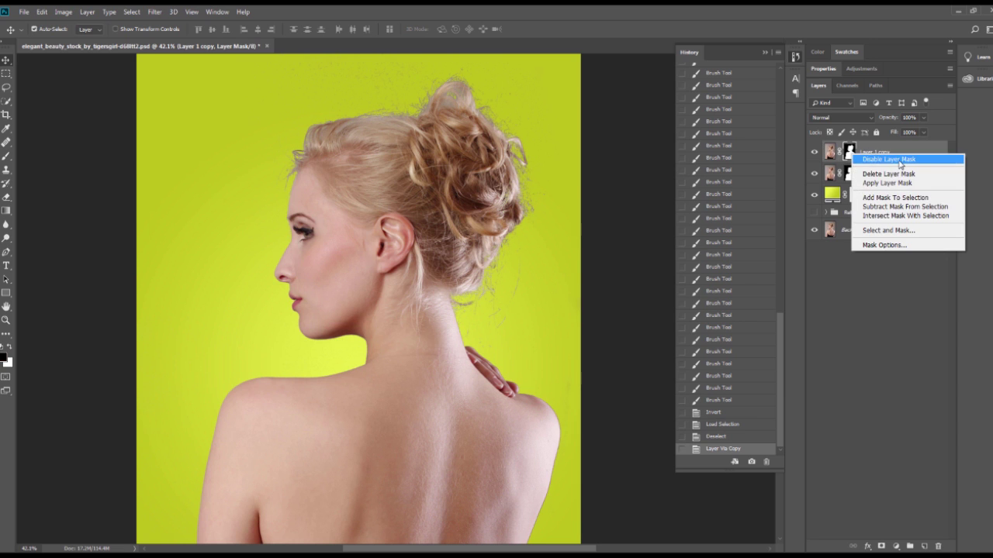
pyautogui.click(868, 172)
# Hide Layer 1, load its mask as a selection of the woman, and make Layer 1 copy active
pyautogui.click(849, 174)
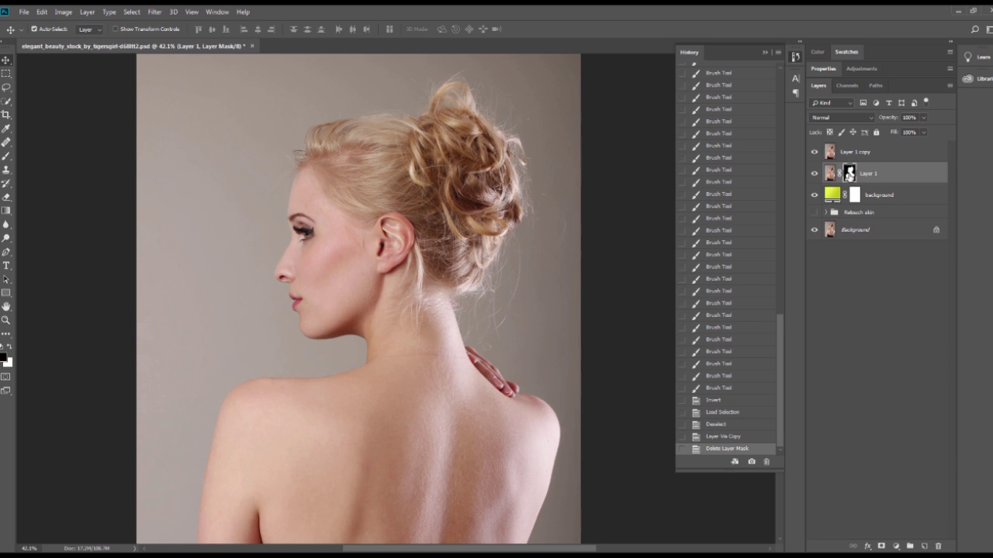
pyautogui.keyDown('ctrl'); pyautogui.click(850, 174); pyautogui.keyUp('ctrl')
pyautogui.click(814, 173)
pyautogui.click(892, 154)
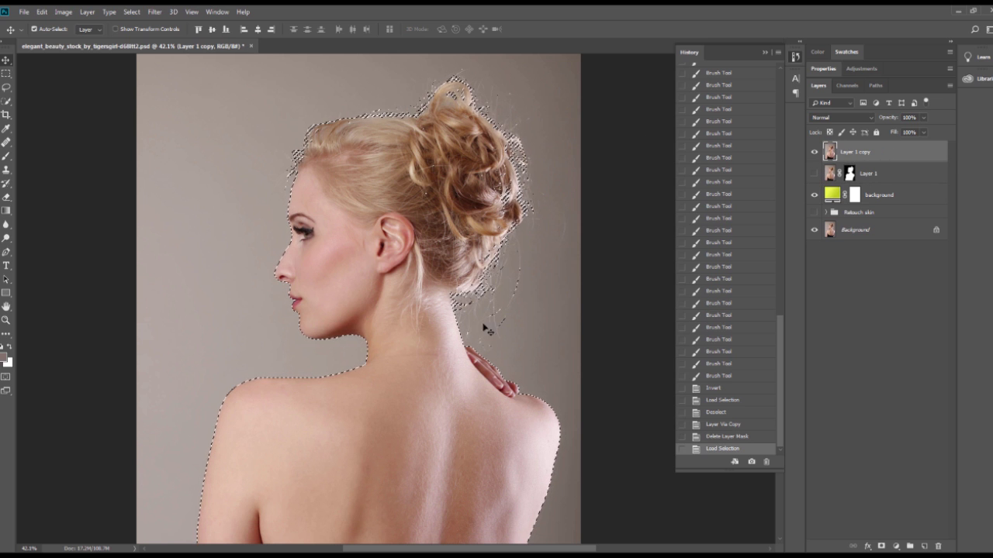
pyautogui.scroll(-1, 423, 275)
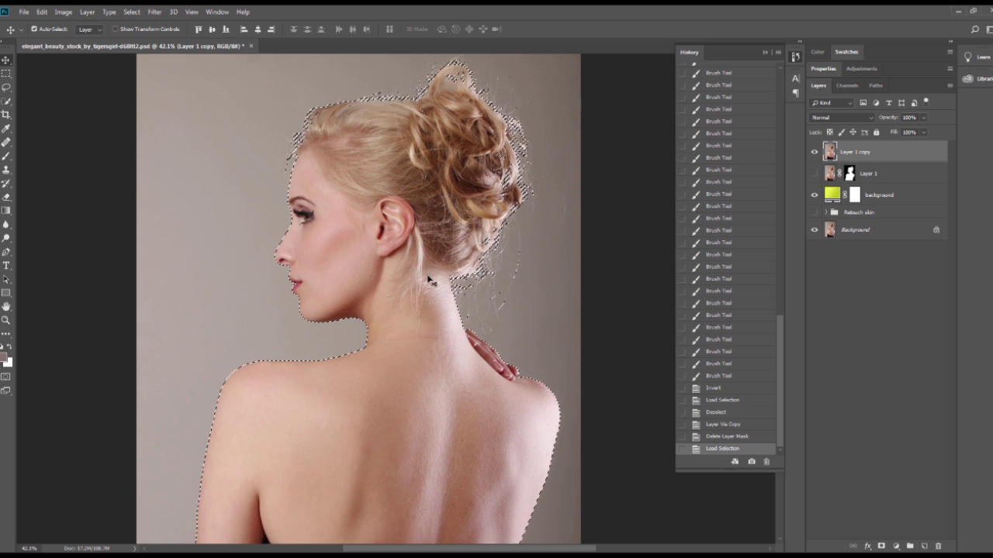
pyautogui.scroll(-2, 435, 273)
pyautogui.scroll(1, 395, 137)
pyautogui.scroll(1, 349, 222)
pyautogui.scroll(1, 310, 194)
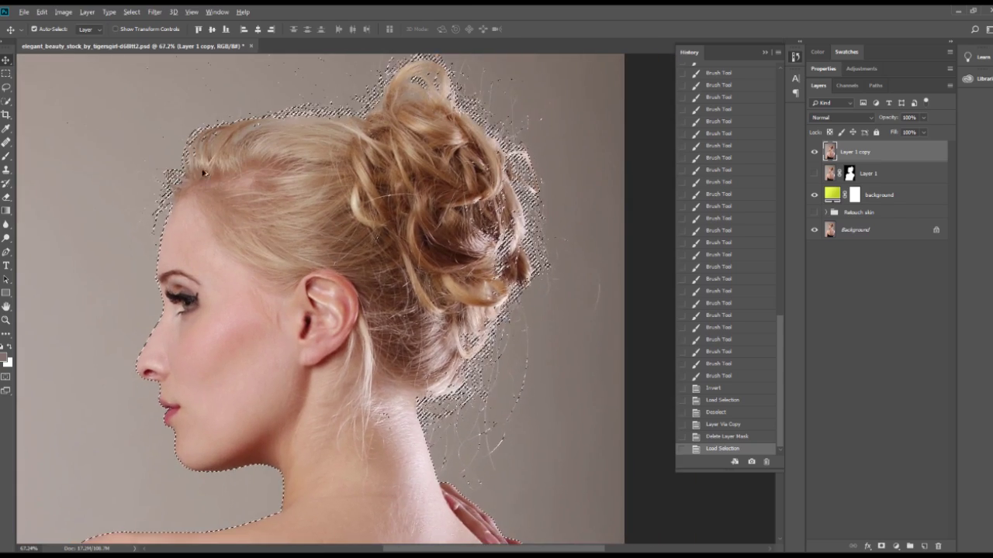
pyautogui.scroll(2, 193, 114)
# In Select and Mask, use an enlarged Refine Edge Brush on the hair at the top of the head and forehead
pyautogui.press('w')
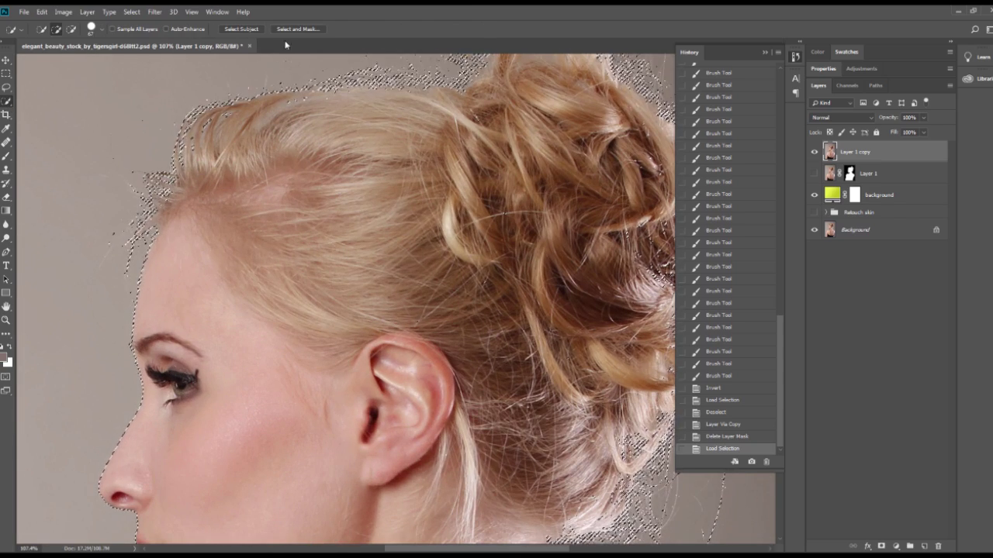
pyautogui.click(299, 29)
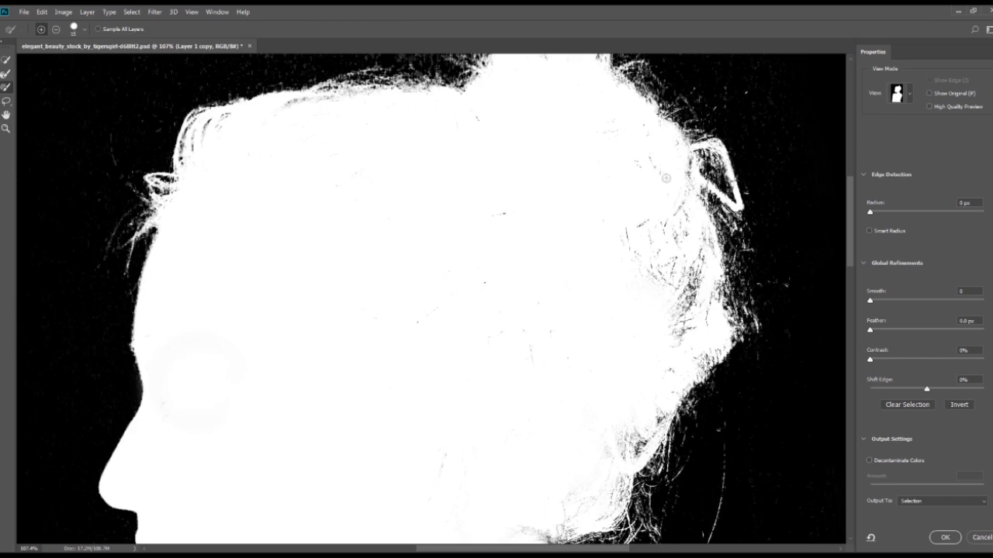
pyautogui.scroll(2, 665, 177)
pyautogui.hscroll(2, 665, 178)
pyautogui.keyDown('alt'); pyautogui.rightClick(642, 137); pyautogui.keyUp('alt')
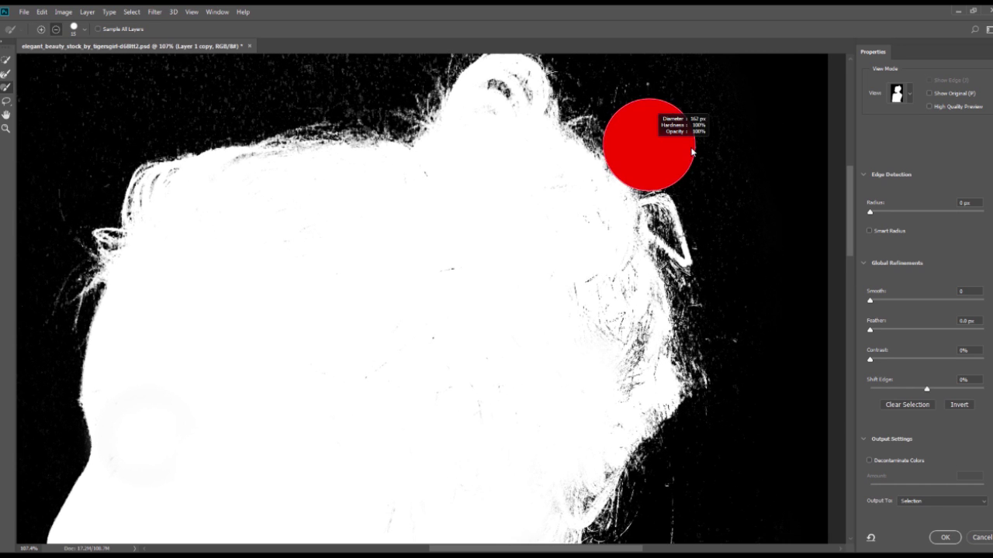
pyautogui.scroll(2, 144, 430)
pyautogui.hscroll(1, 144, 431)
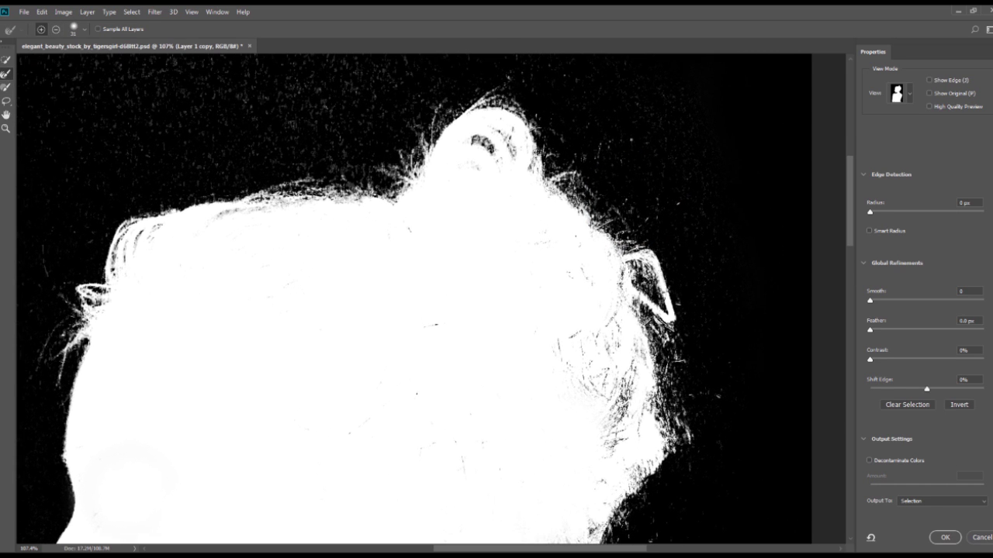
pyautogui.keyDown('alt'); pyautogui.rightClick(244, 177); pyautogui.keyUp('alt')
pyautogui.moveTo(233, 186); pyautogui.dragTo(326, 163)
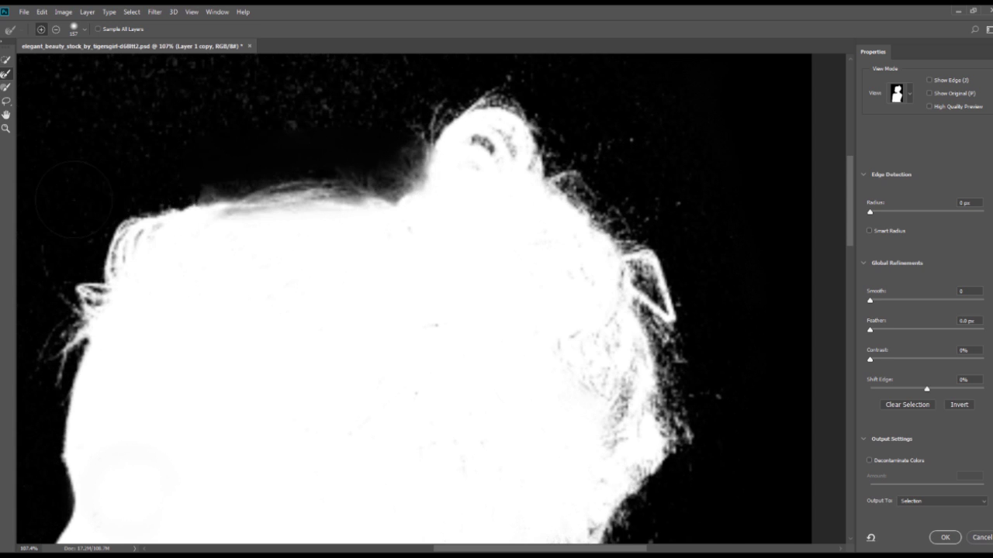
pyautogui.scroll(-4, 178, 240)
pyautogui.hscroll(-5, 210, 225)
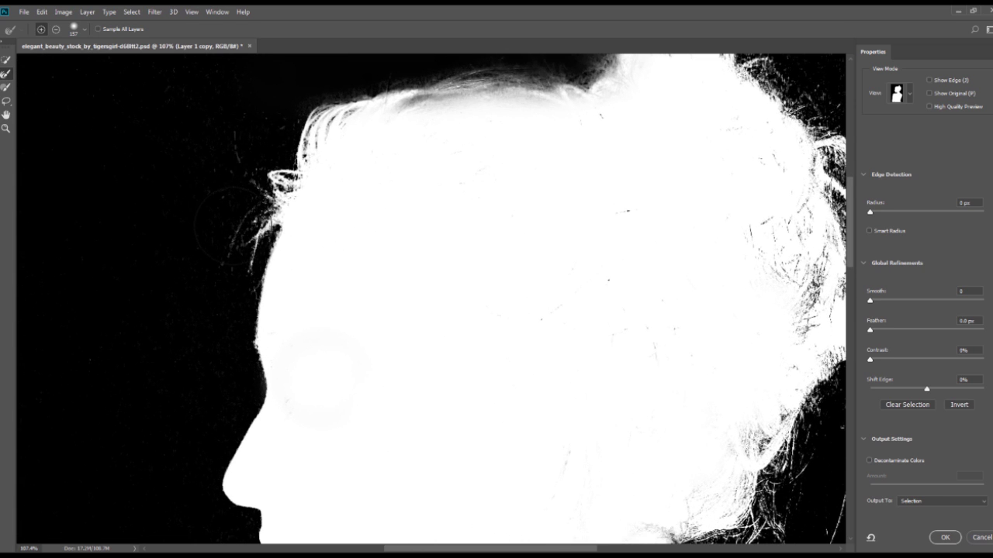
pyautogui.moveTo(233, 225); pyautogui.dragTo(241, 223)
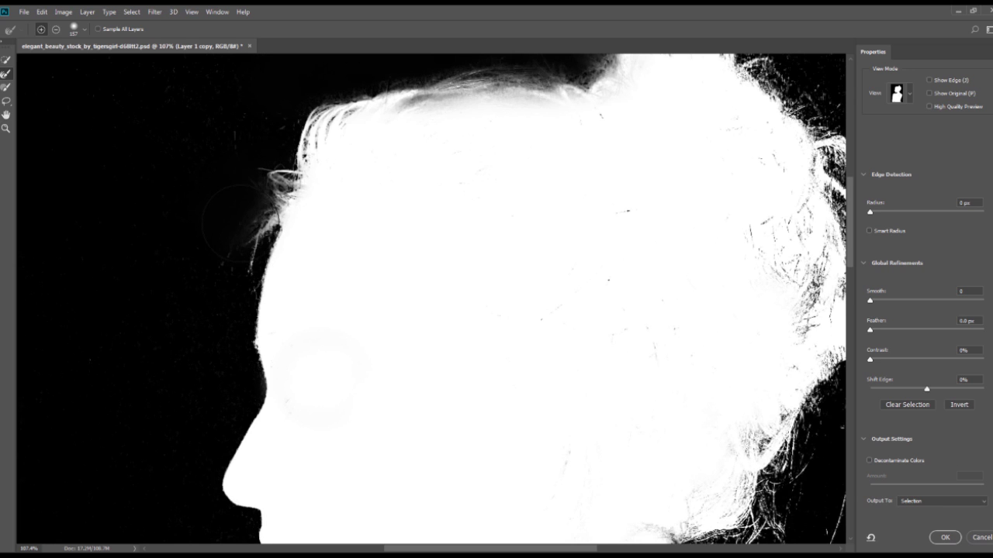
# Refine the bun and back-of-head hair, subtracting with Alt where the refinement overreaches
pyautogui.scroll(-3, 411, 194)
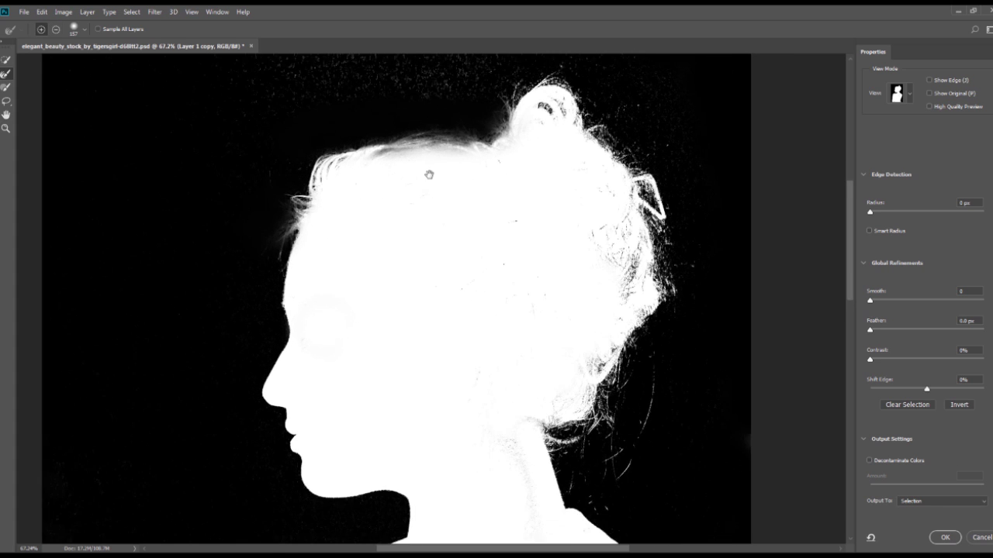
pyautogui.scroll(-1, 466, 155)
pyautogui.scroll(2, 446, 145)
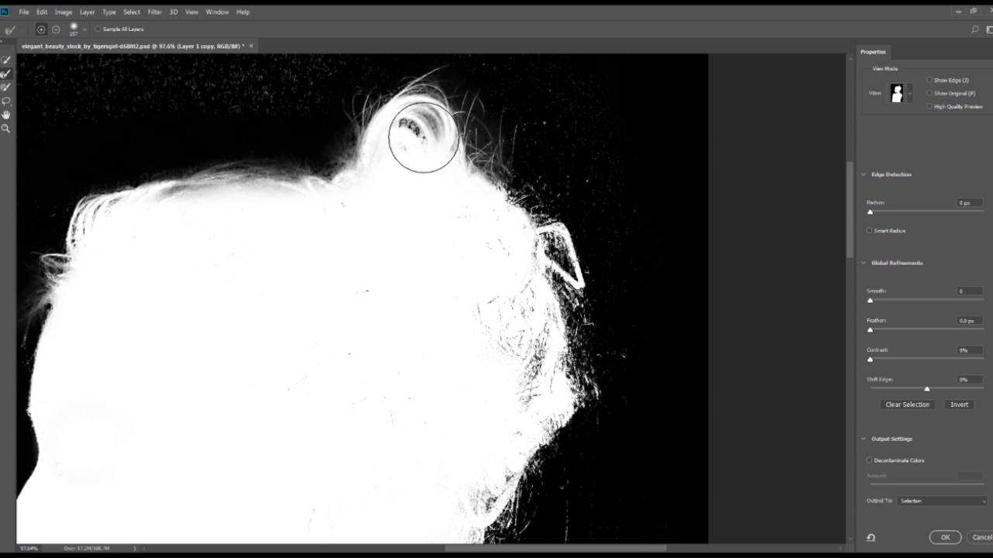
pyautogui.moveTo(421, 133); pyautogui.dragTo(411, 130)
pyautogui.moveTo(570, 198); pyautogui.dragTo(474, 159)
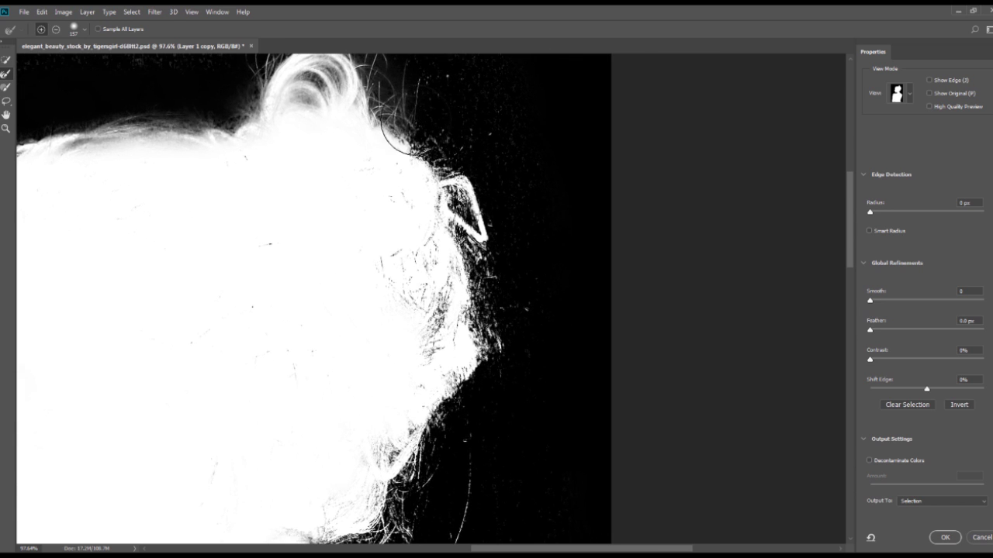
pyautogui.scroll(-3, 532, 226)
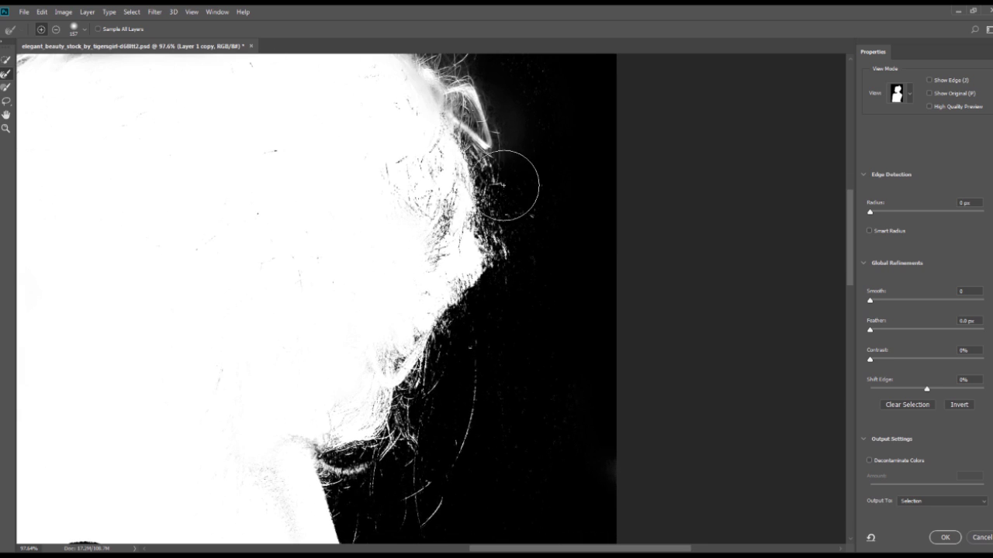
pyautogui.moveTo(443, 210)
pyautogui.mouseDown()
pyautogui.moveTo(449, 221)
pyautogui.moveTo(428, 225)
pyautogui.moveTo(436, 233)
pyautogui.mouseUp()
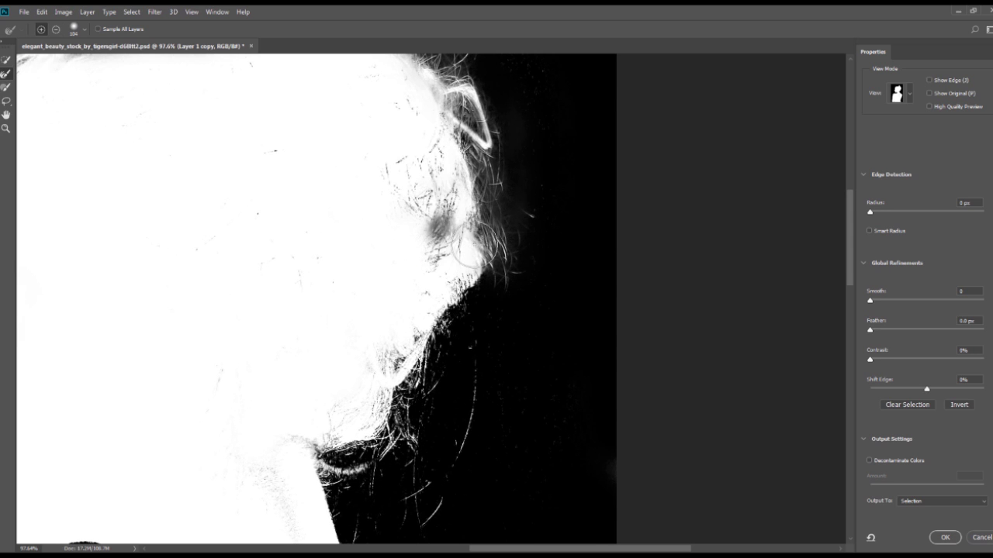
pyautogui.press('alt')
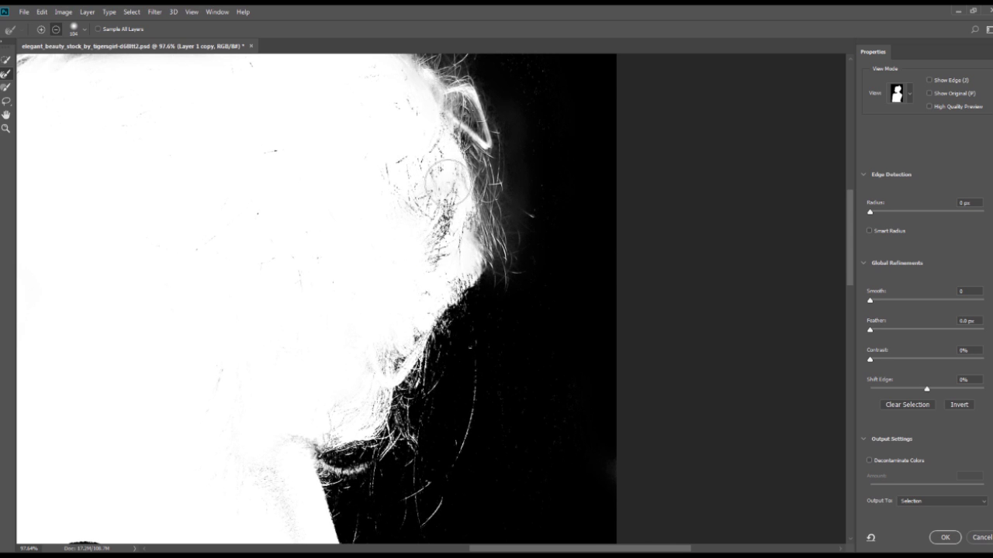
pyautogui.moveTo(444, 171); pyautogui.dragTo(439, 236)
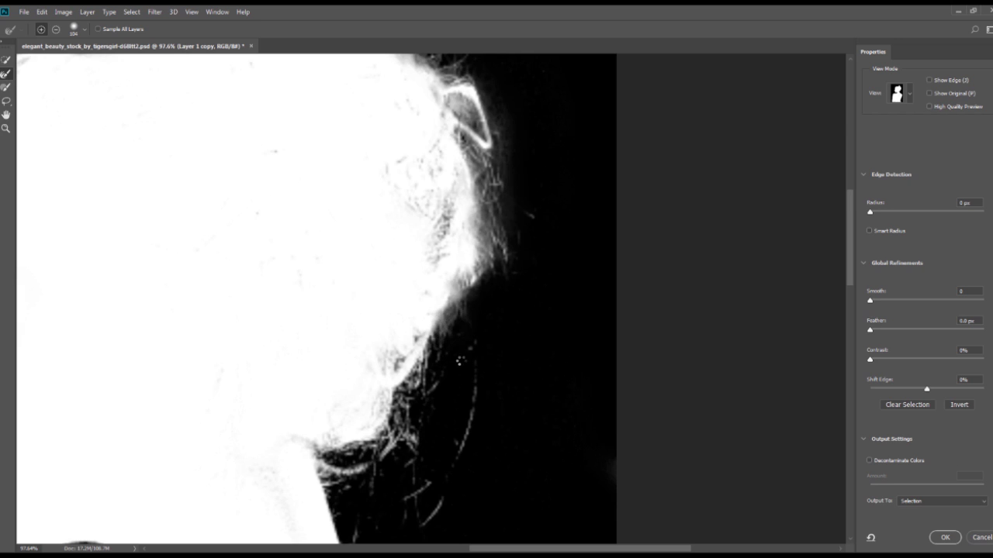
pyautogui.moveTo(424, 337)
pyautogui.mouseDown()
pyautogui.moveTo(486, 193)
pyautogui.moveTo(458, 213)
pyautogui.moveTo(454, 298)
pyautogui.moveTo(410, 307)
pyautogui.moveTo(405, 296)
pyautogui.mouseUp()
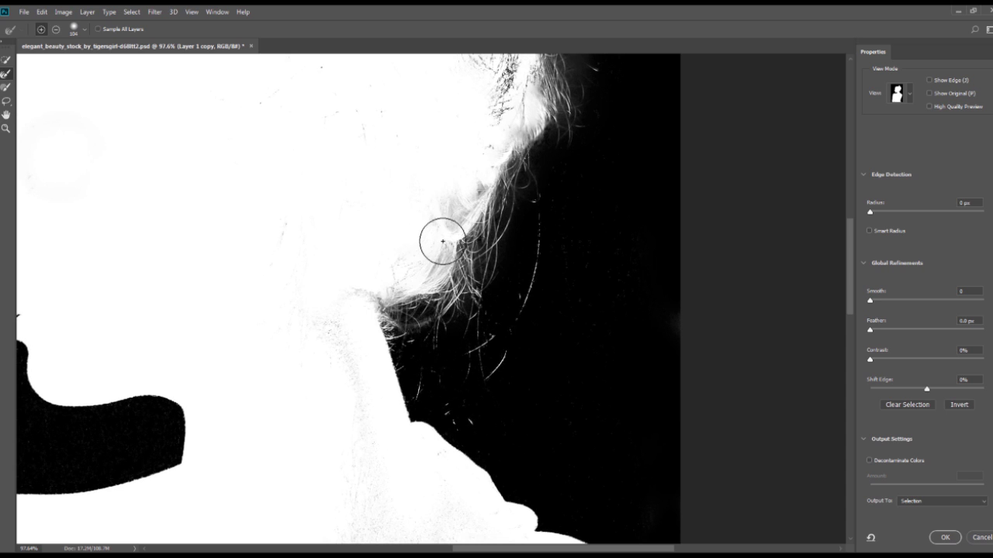
pyautogui.moveTo(442, 241); pyautogui.dragTo(455, 222)
pyautogui.scroll(5, 496, 290)
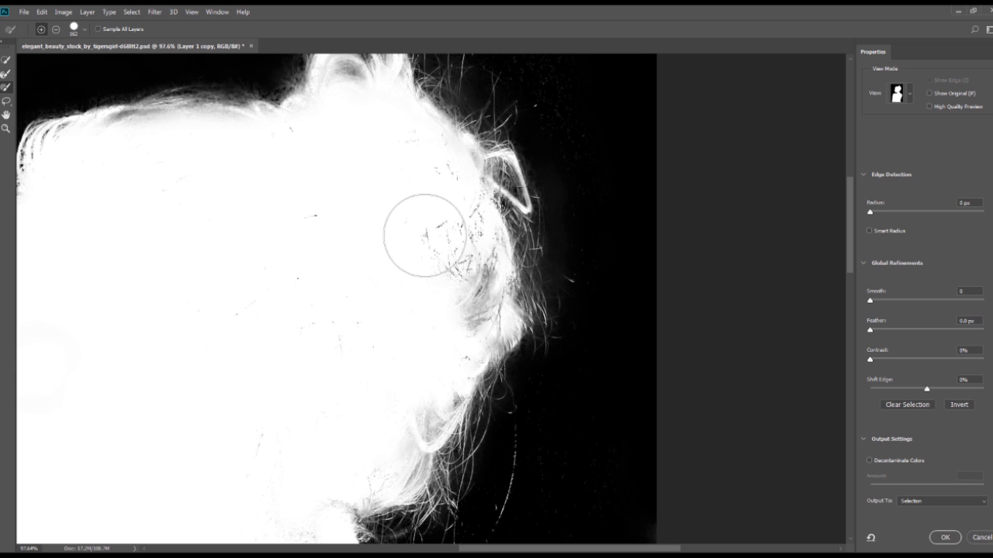
# Paint the neck and shoulder solid white with the Select and Mask Brush tool
pyautogui.press('b')
pyautogui.moveTo(294, 231)
pyautogui.mouseDown()
pyautogui.moveTo(393, 238)
pyautogui.moveTo(498, 301)
pyautogui.mouseUp()
pyautogui.scroll(-2, 639, 316)
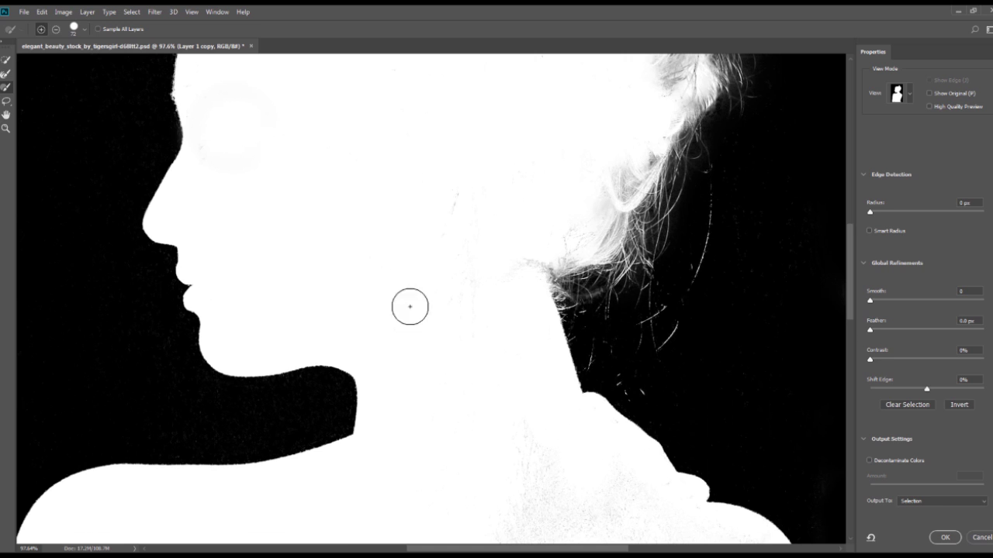
pyautogui.moveTo(449, 364)
pyautogui.mouseDown()
pyautogui.moveTo(513, 169)
pyautogui.moveTo(502, 174)
pyautogui.mouseUp()
pyautogui.moveTo(468, 133); pyautogui.dragTo(421, 175)
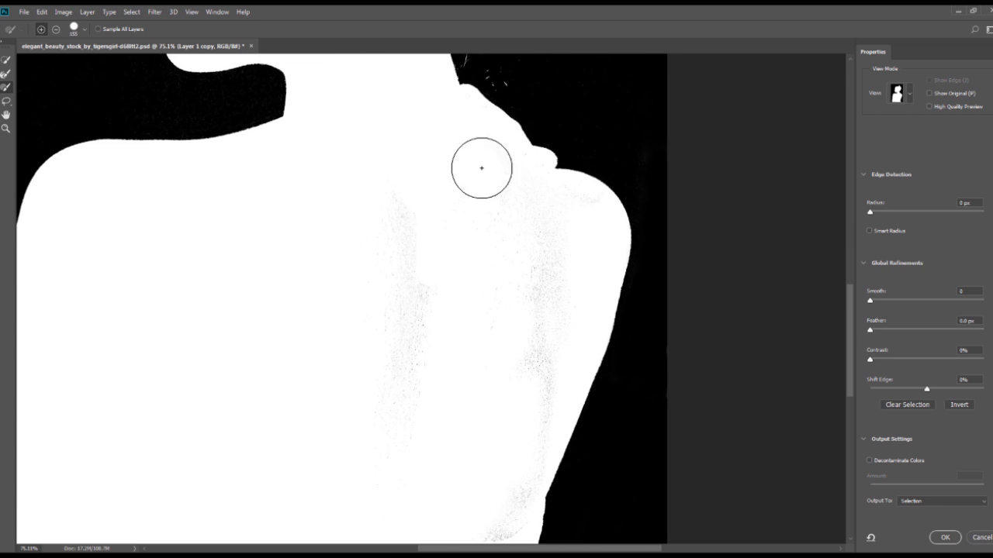
pyautogui.scroll(1, 501, 290)
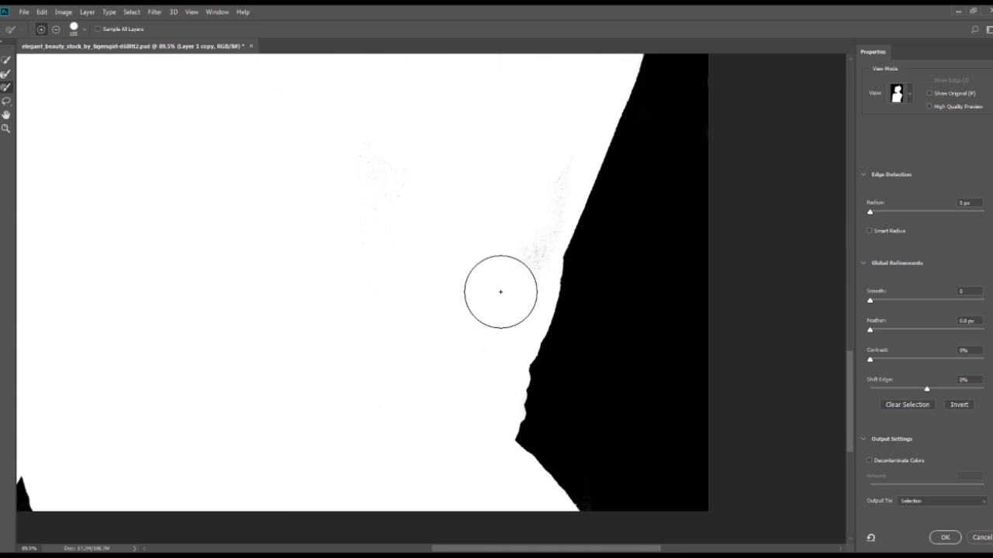
pyautogui.moveTo(573, 69); pyautogui.dragTo(538, 270)
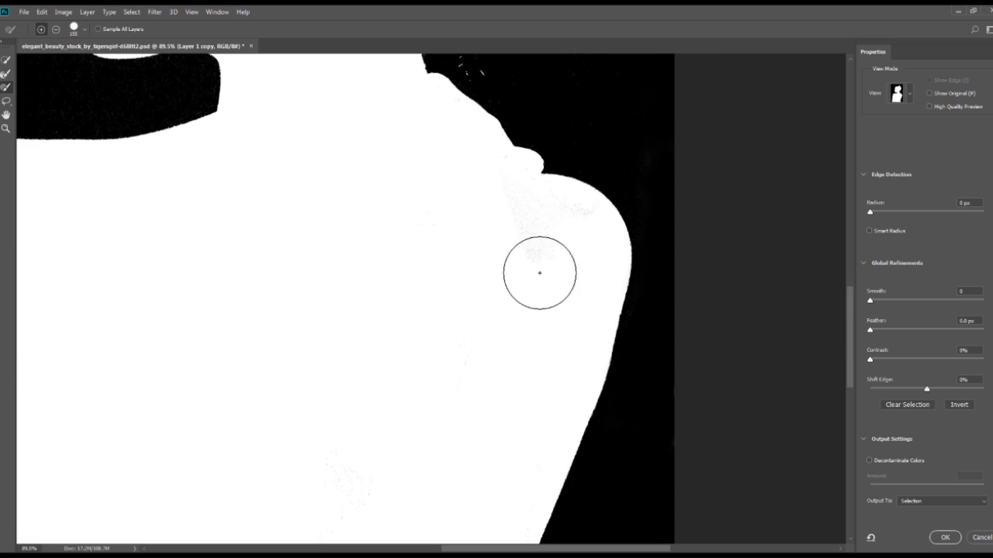
pyautogui.moveTo(322, 215); pyautogui.dragTo(381, 228)
pyautogui.scroll(-1, 295, 222)
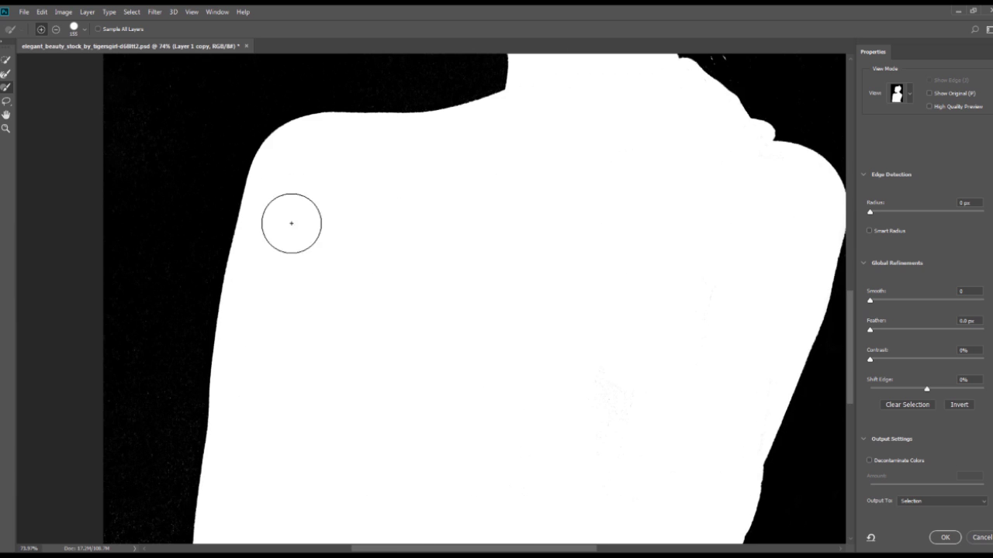
pyautogui.moveTo(295, 222); pyautogui.dragTo(412, 437)
pyautogui.scroll(2, 466, 310)
pyautogui.scroll(3, 543, 256)
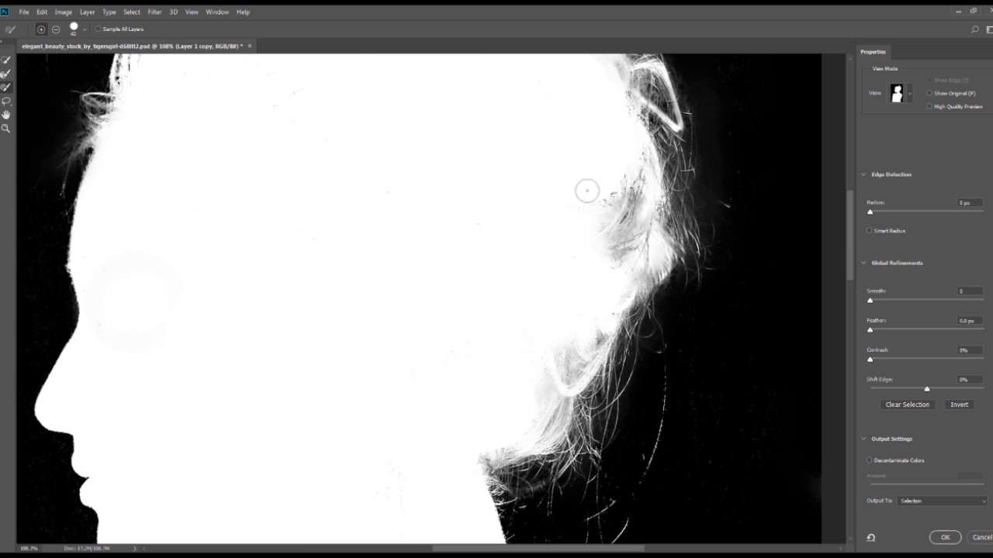
# Preview in Overlay view, set Output To New Layer with Layer Mask, then switch to Black & White view
pyautogui.click(899, 94)
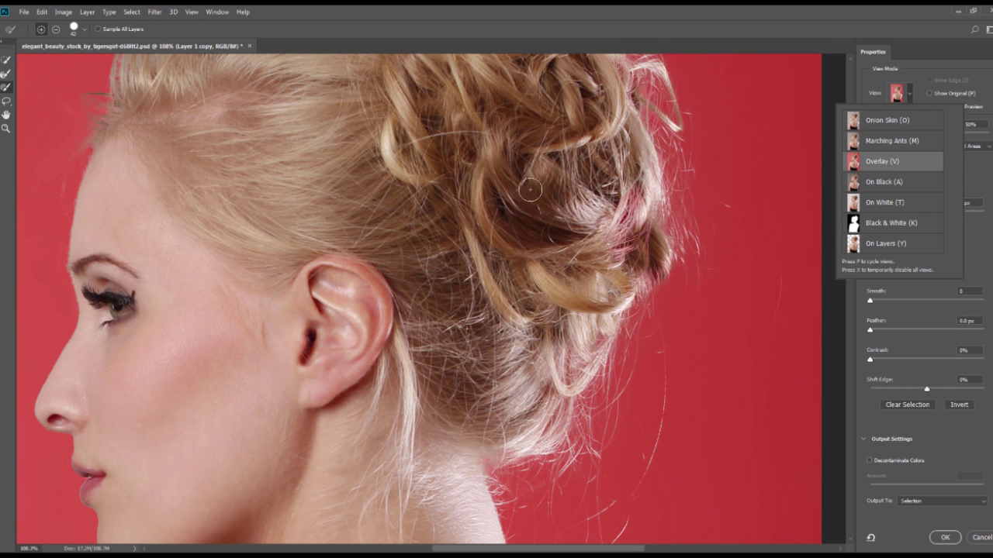
pyautogui.moveTo(530, 189); pyautogui.dragTo(555, 300)
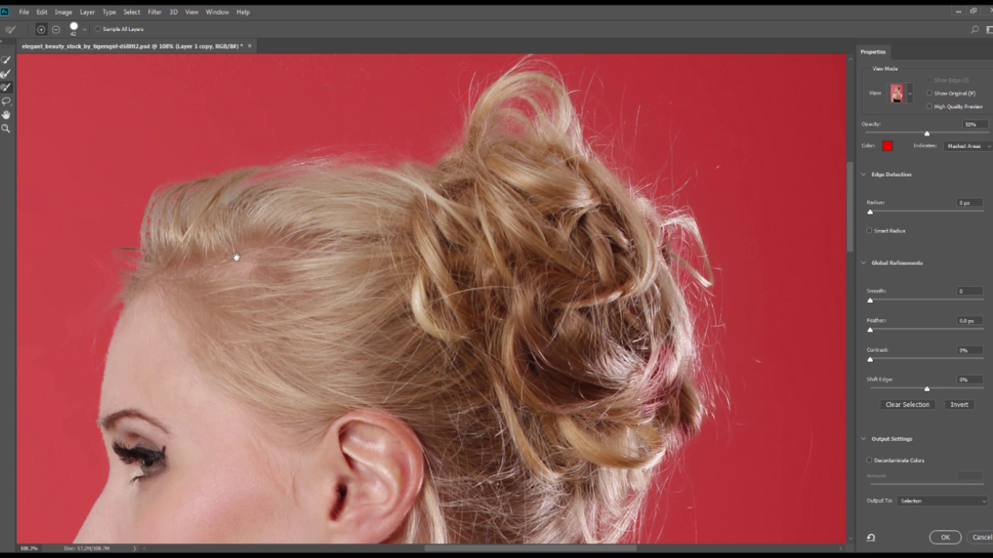
pyautogui.scroll(-5, 247, 288)
pyautogui.moveTo(357, 344); pyautogui.dragTo(376, 188)
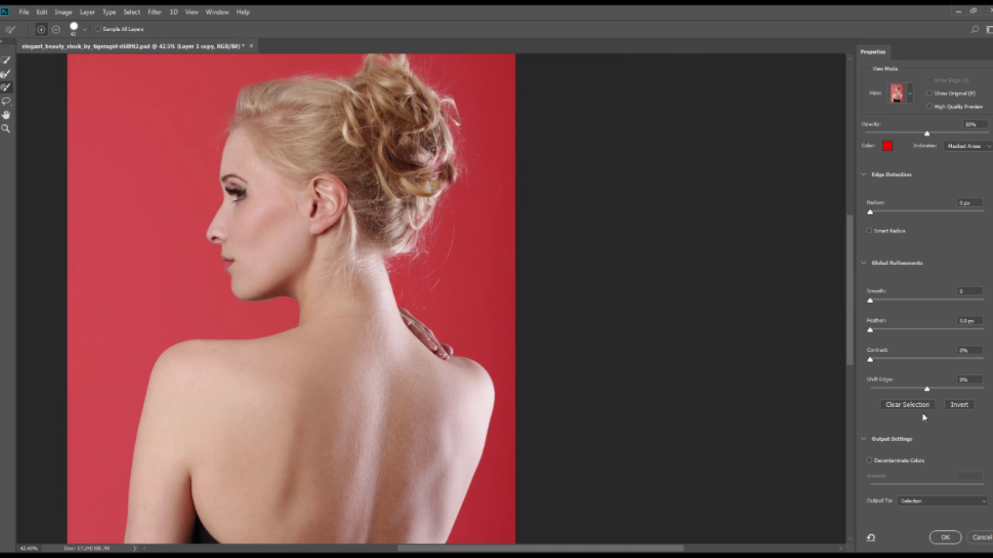
pyautogui.click(922, 502)
pyautogui.click(935, 529)
pyautogui.click(897, 94)
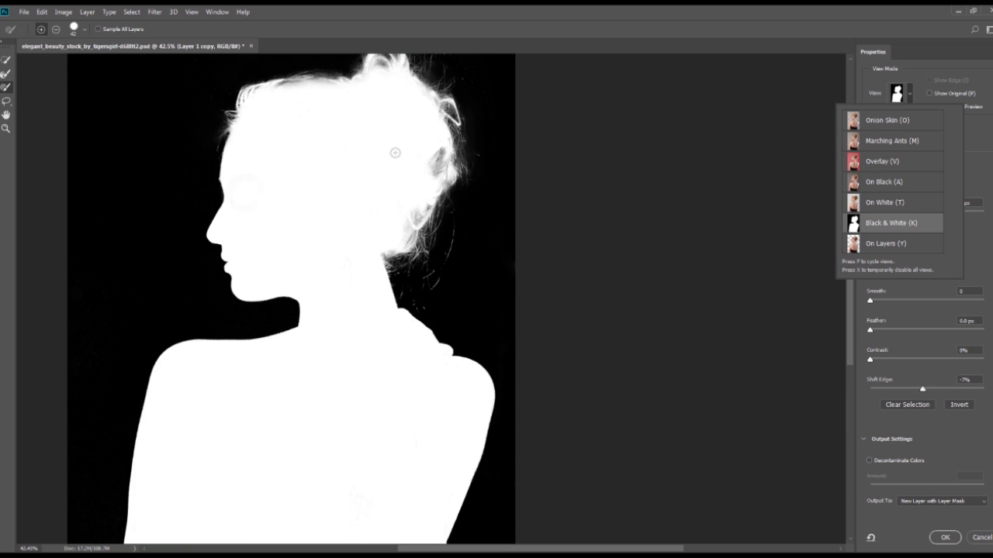
pyautogui.scroll(5, 289, 81)
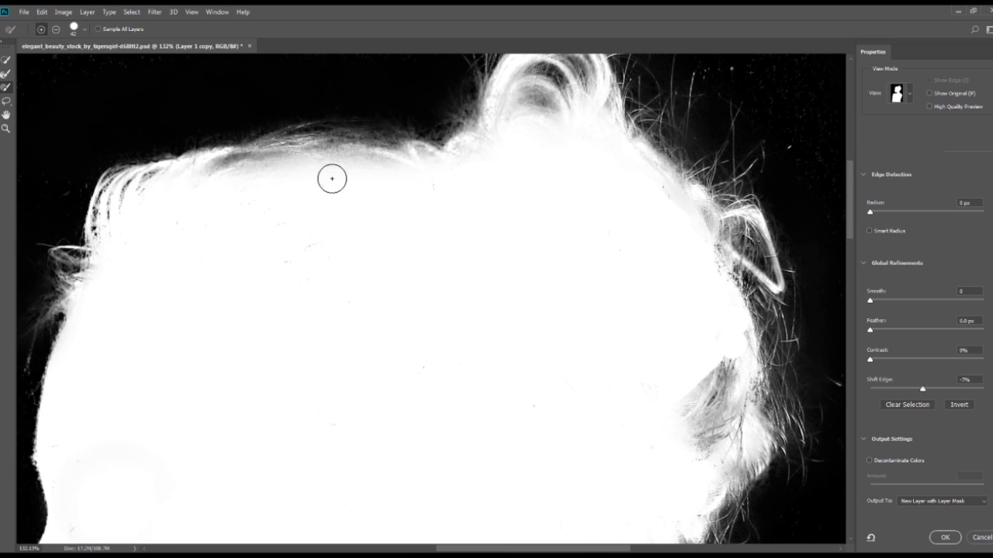
# Refine the top-left hairline and crown strands with the Alt-subtracting Refine Edge Brush
pyautogui.press('alt')
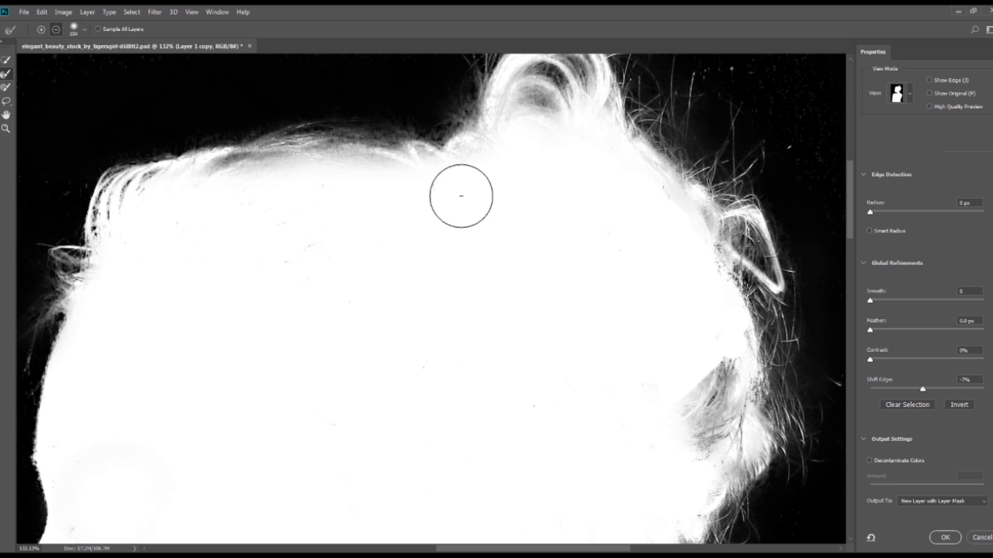
pyautogui.press('alt')
pyautogui.moveTo(245, 182); pyautogui.dragTo(206, 194)
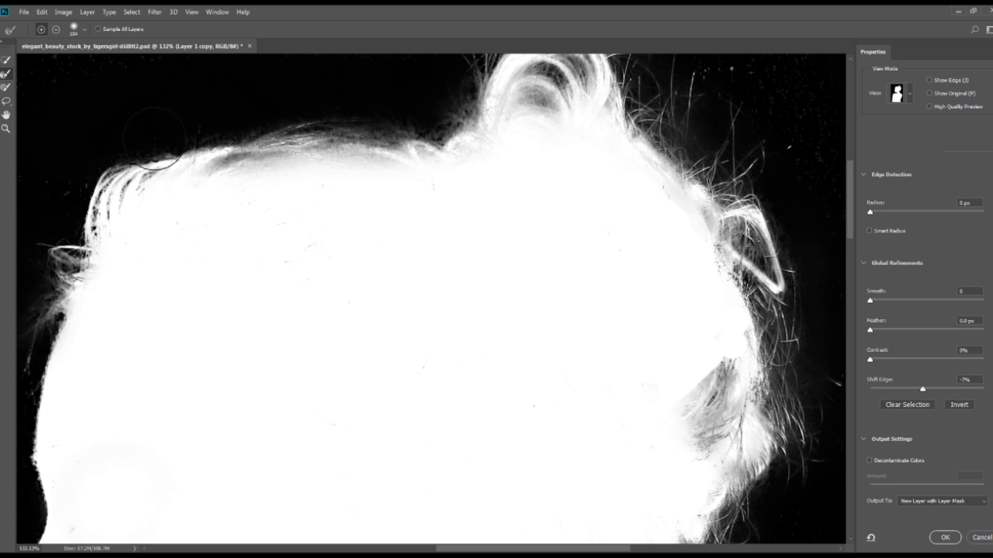
pyautogui.moveTo(225, 141); pyautogui.dragTo(327, 129)
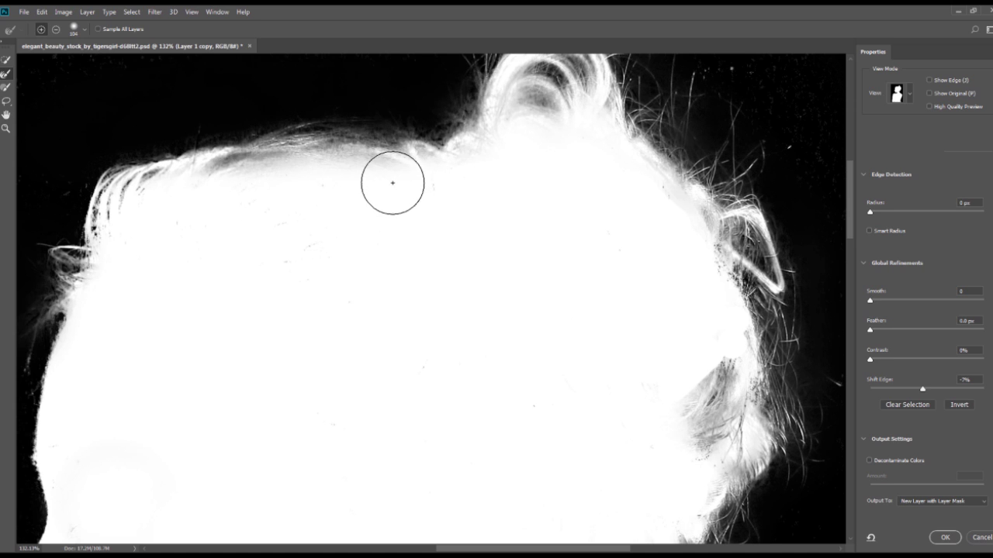
pyautogui.press('alt')
pyautogui.moveTo(398, 186)
pyautogui.mouseDown()
pyautogui.moveTo(291, 173)
pyautogui.moveTo(215, 193)
pyautogui.mouseUp()
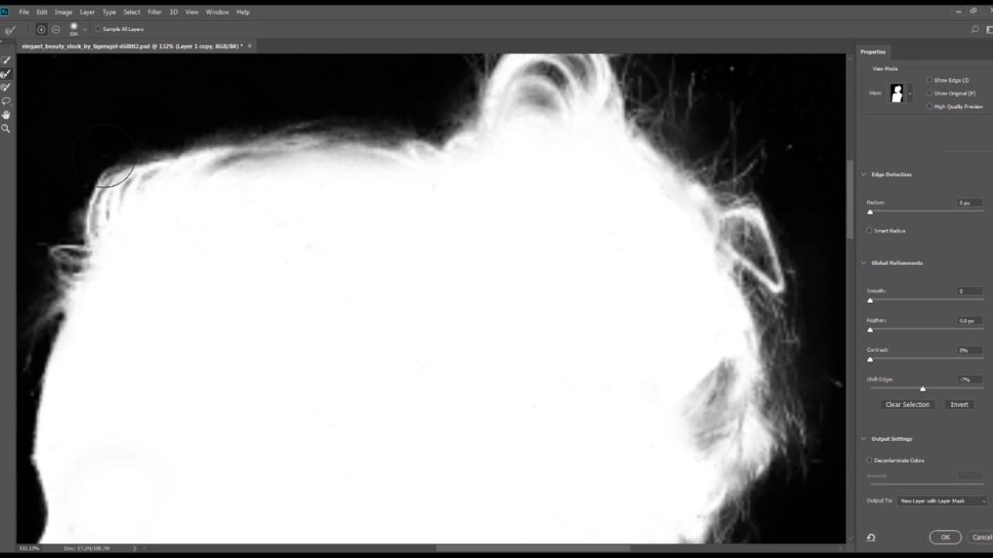
pyautogui.moveTo(217, 229); pyautogui.dragTo(353, 183)
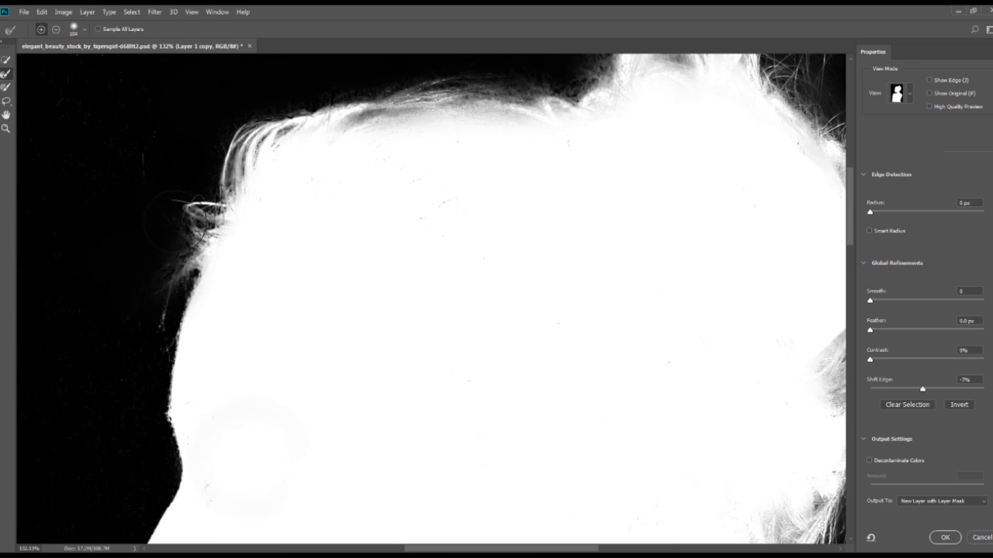
pyautogui.moveTo(568, 156); pyautogui.dragTo(318, 217)
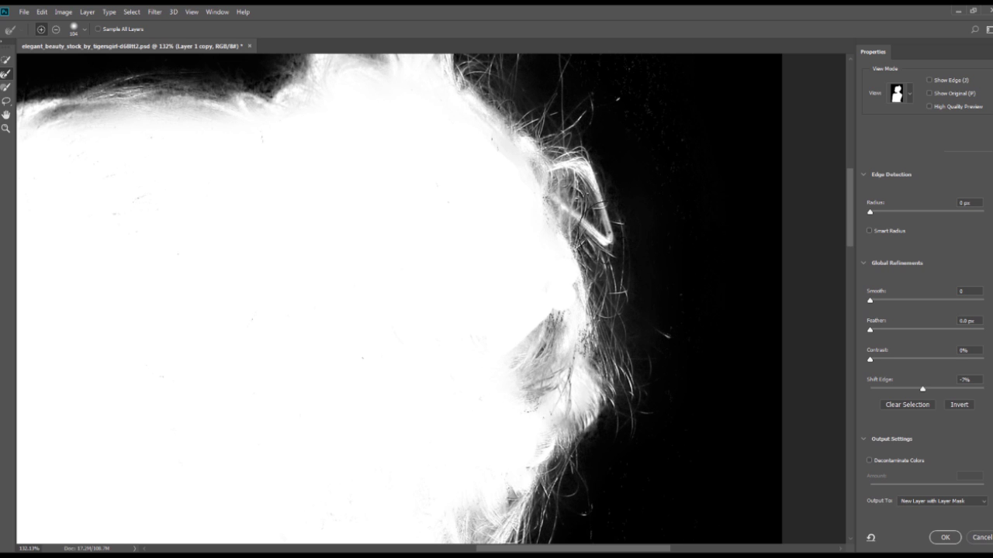
# Apply Select and Mask to create Layer 1 copy 2 with the refined hair mask
pyautogui.click(945, 537)
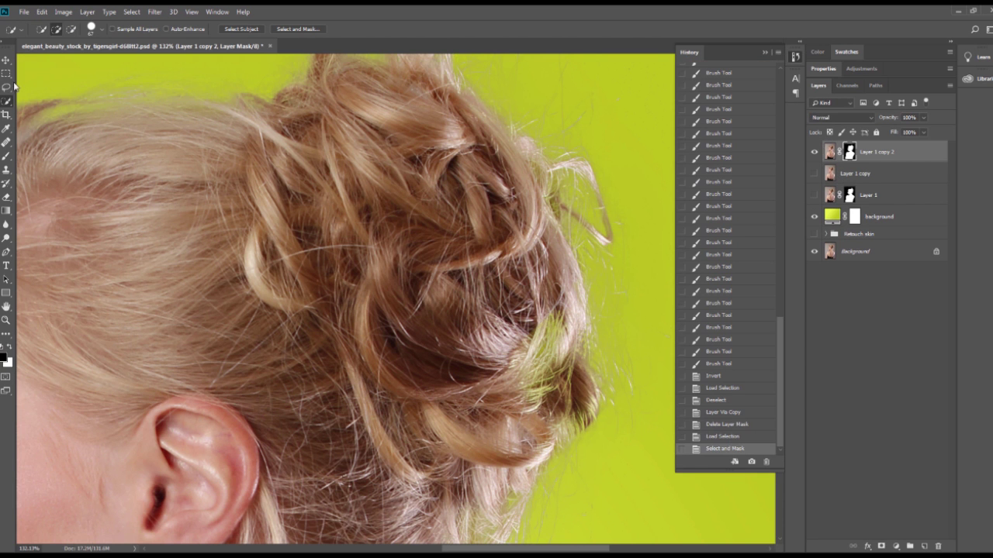
pyautogui.press('v')
pyautogui.scroll(-1, 330, 242)
pyautogui.scroll(-1, 310, 264)
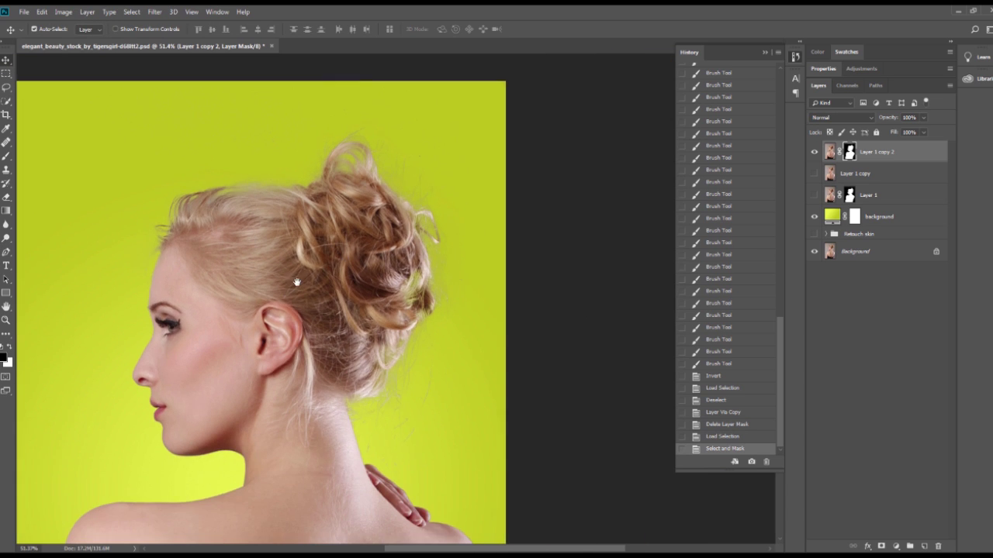
pyautogui.scroll(-1, 318, 233)
pyautogui.scroll(-2, 333, 307)
pyautogui.scroll(2, 394, 310)
pyautogui.scroll(-1, 397, 313)
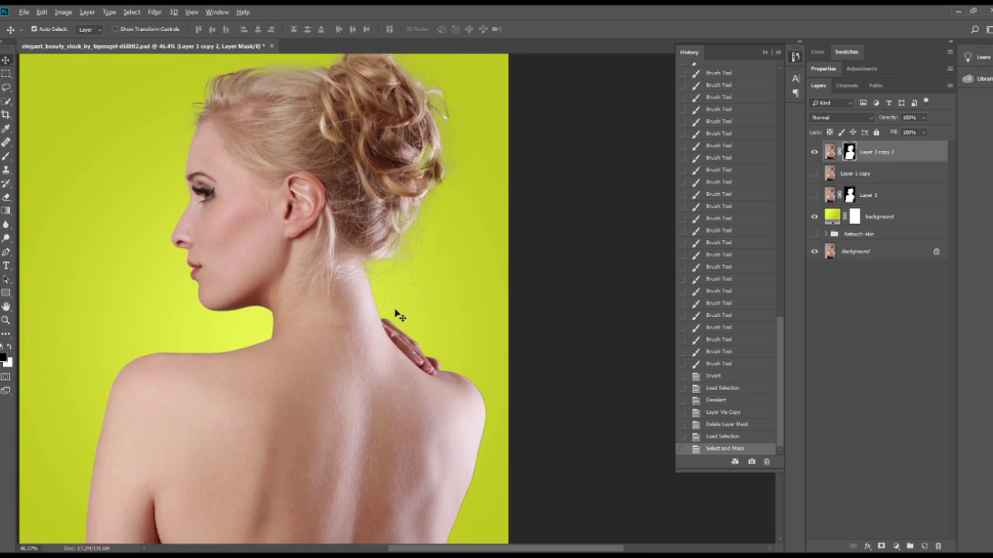
pyautogui.scroll(-1, 380, 360)
pyautogui.scroll(-1, 380, 361)
pyautogui.scroll(-1, 392, 373)
pyautogui.scroll(1, 424, 305)
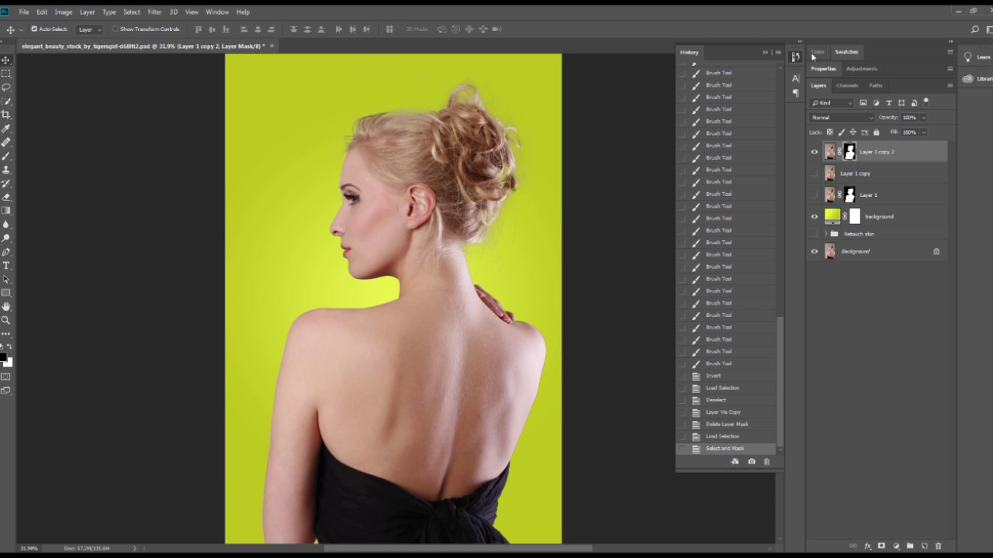
# Collapse the History panel and toggle Layer 1 copy 2's visibility to check the background
pyautogui.click(766, 52)
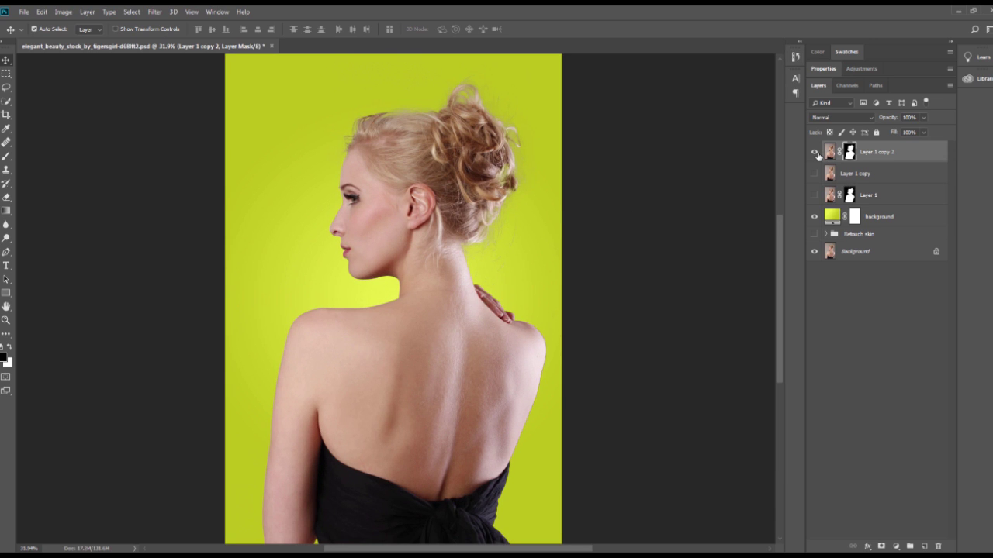
pyautogui.click(814, 152)
pyautogui.click(815, 152)
# Move the gradient background under Layer 1 copy 2 and group both layers into Group 1
pyautogui.moveTo(863, 217); pyautogui.dragTo(883, 174)
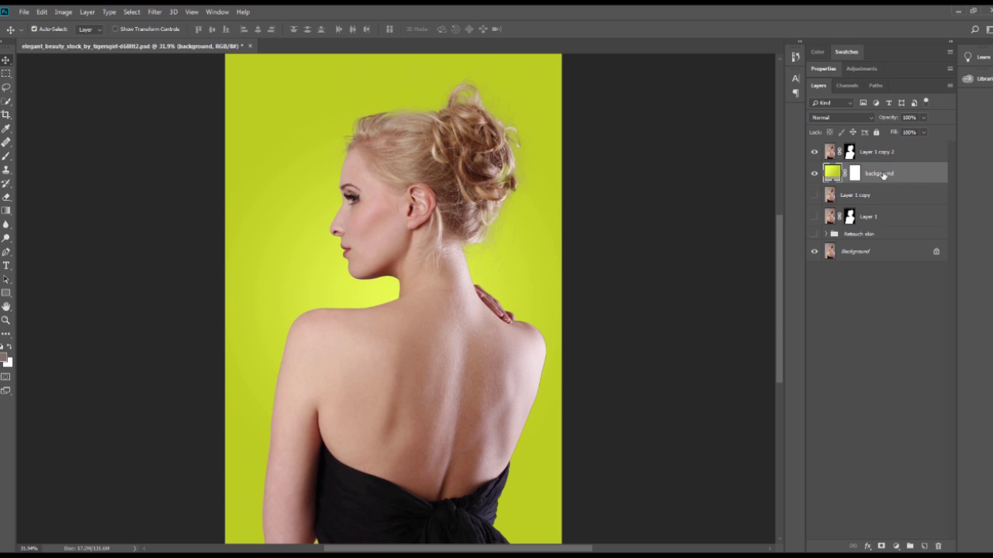
pyautogui.keyDown('shift'); pyautogui.click(897, 153); pyautogui.keyUp('shift')
pyautogui.hotkey('ctrl', 'g')
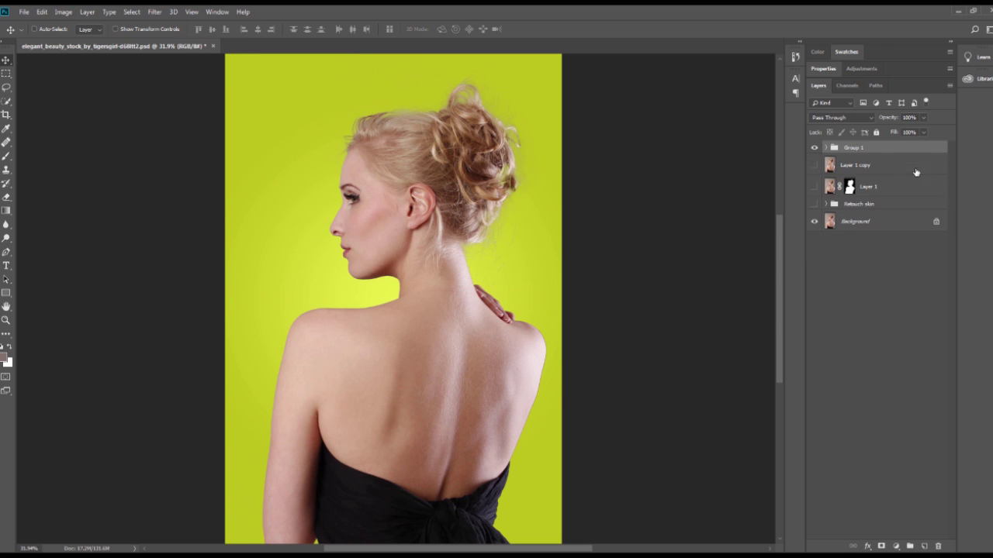
# Toggle Group 1 and the Background photo on and off to compare, then expand Group 1
pyautogui.click(814, 149)
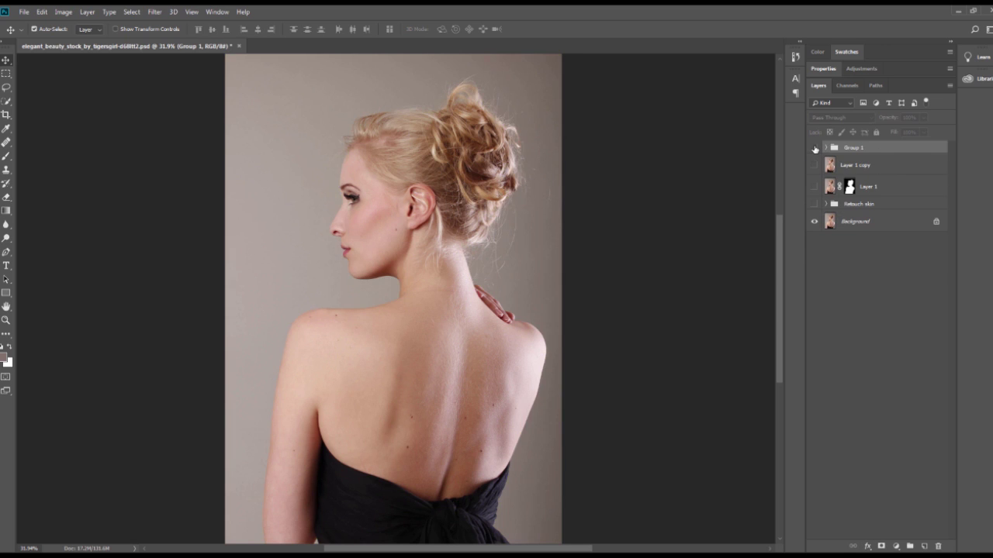
pyautogui.click(814, 222)
pyautogui.click(814, 222)
pyautogui.click(813, 149)
pyautogui.click(814, 148)
pyautogui.click(814, 148)
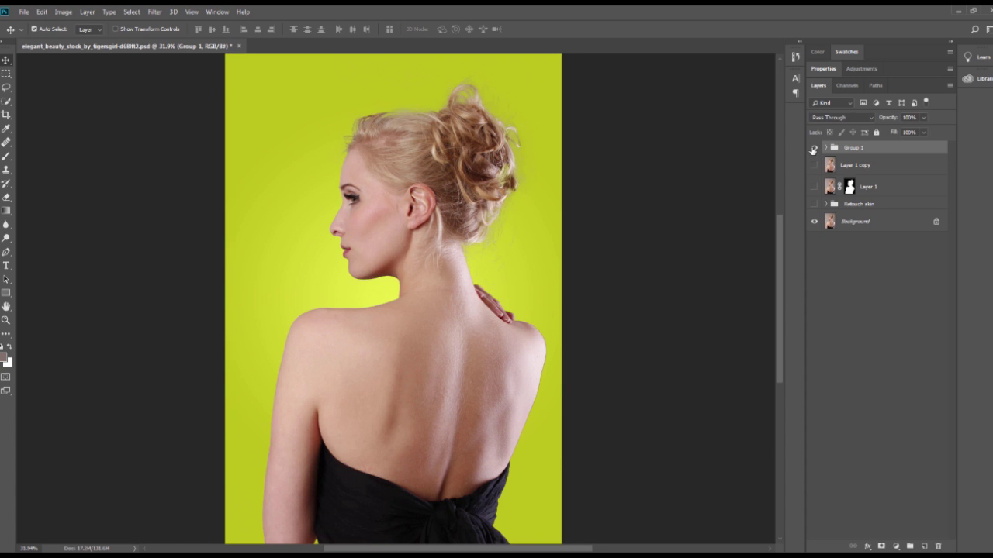
pyautogui.click(814, 148)
pyautogui.click(814, 149)
pyautogui.click(825, 147)
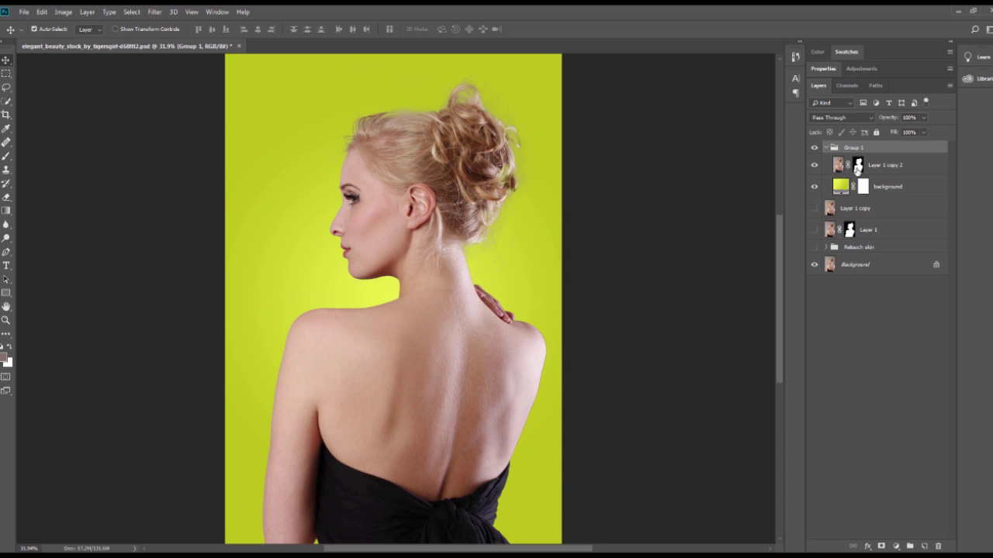
# Switch the background gradient fill to the Red-Green gradient preset
pyautogui.doubleClick(842, 185)
pyautogui.click(637, 147)
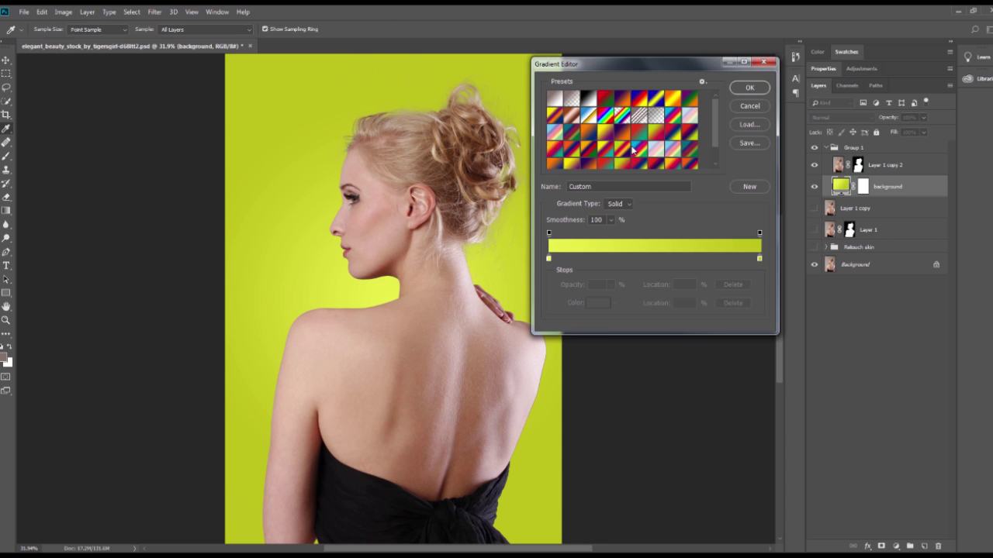
pyautogui.click(628, 152)
pyautogui.click(604, 116)
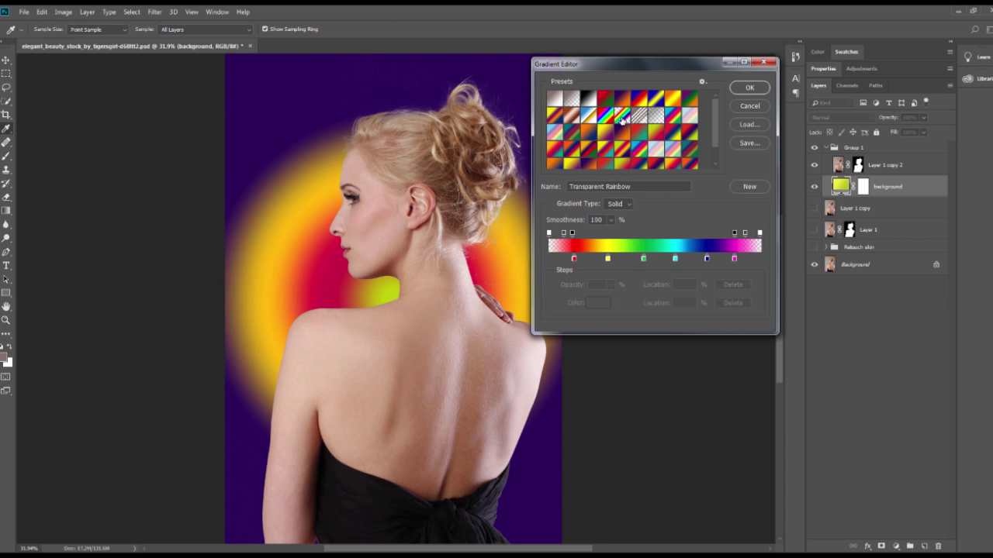
pyautogui.click(621, 98)
pyautogui.click(587, 98)
pyautogui.click(604, 98)
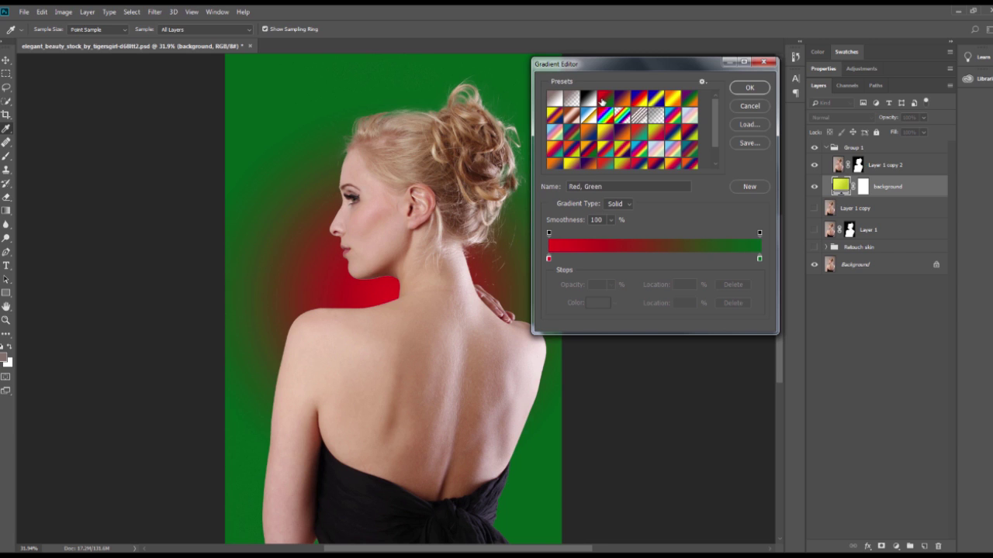
# Make the red stop pink (e66170), scale the gradient to 232%, and drag in night-sky image 91343272
pyautogui.doubleClick(549, 259)
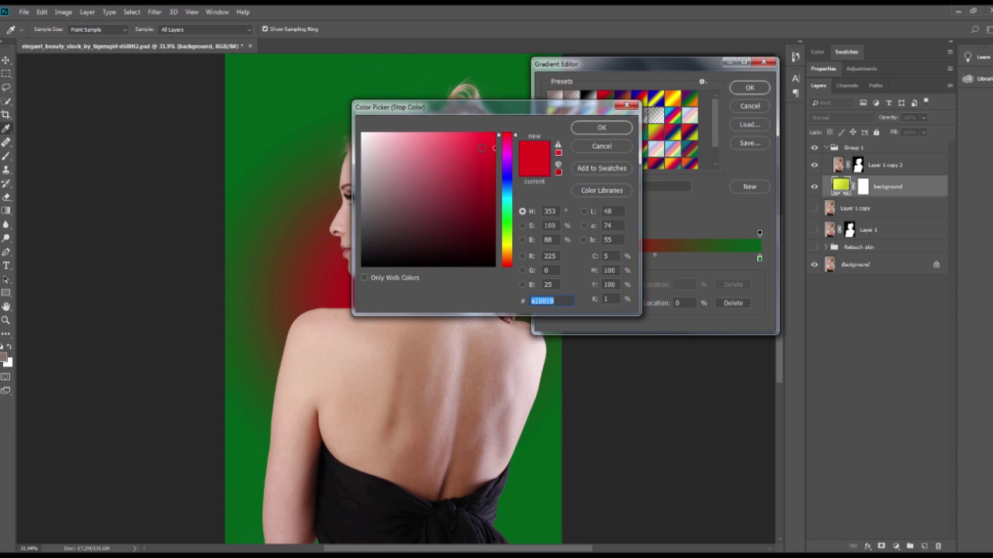
pyautogui.moveTo(482, 148); pyautogui.dragTo(471, 149)
pyautogui.click(438, 145)
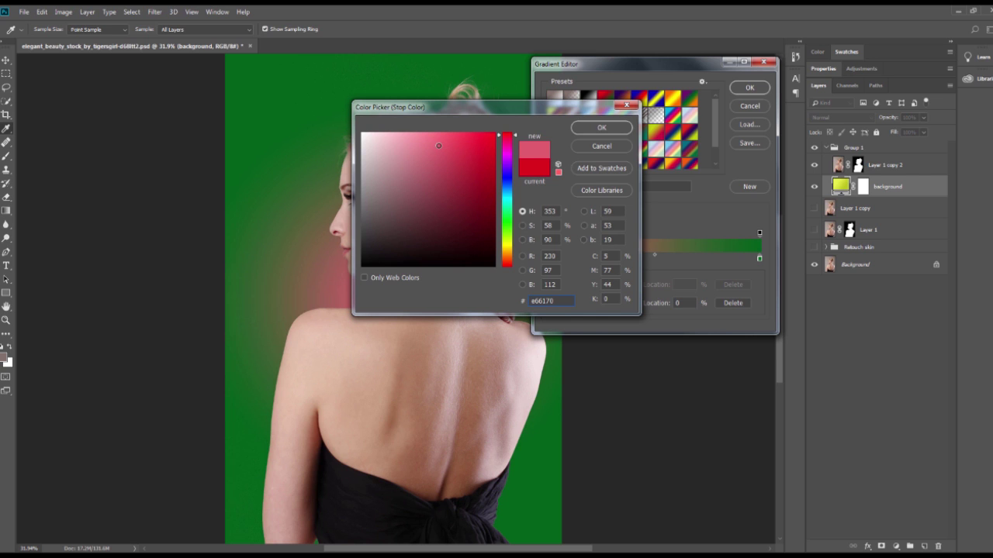
pyautogui.click(601, 128)
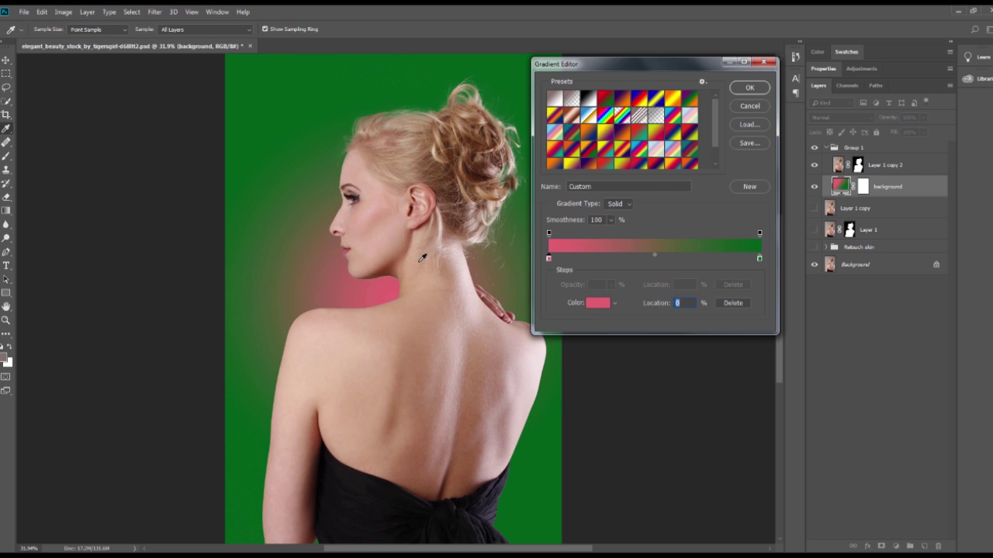
pyautogui.click(743, 90)
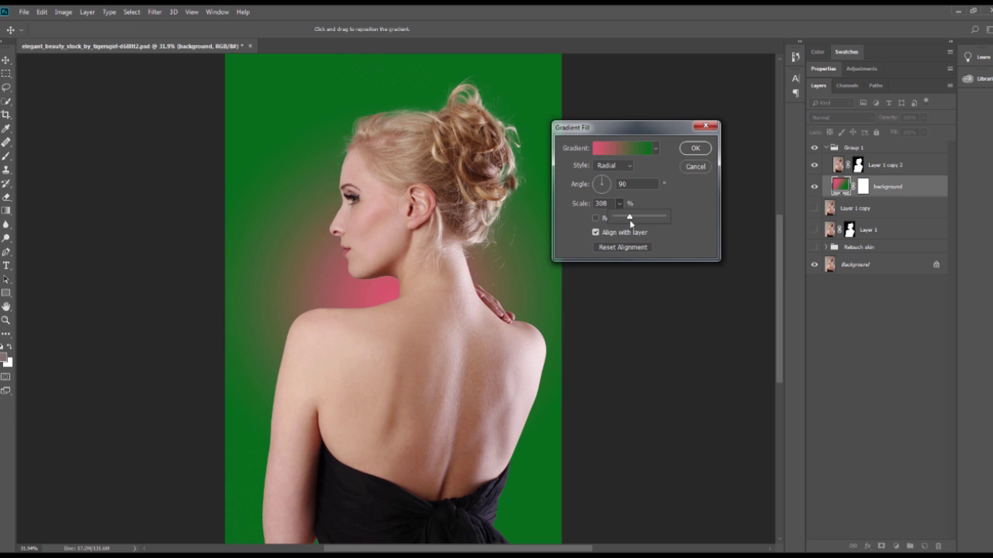
pyautogui.moveTo(635, 218); pyautogui.dragTo(629, 221)
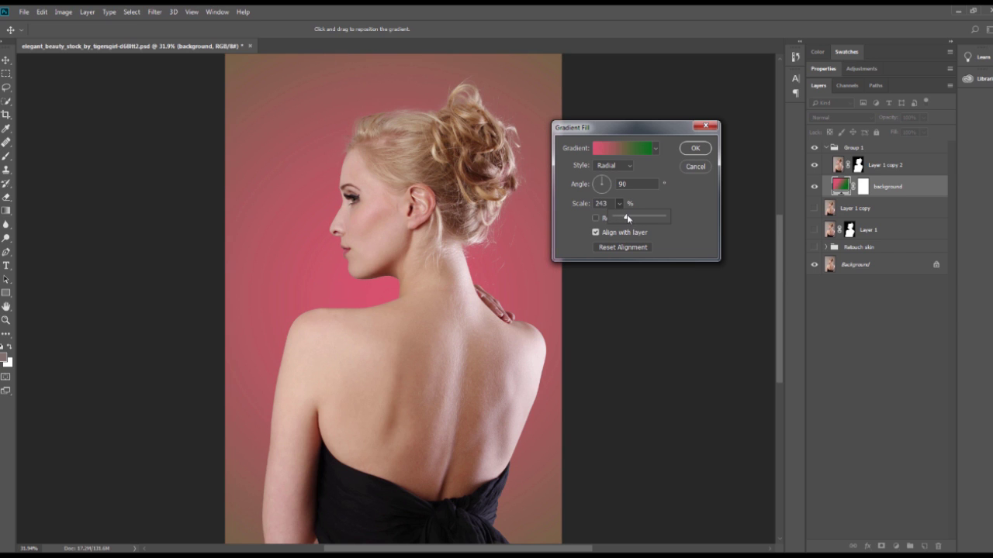
pyautogui.click(703, 152)
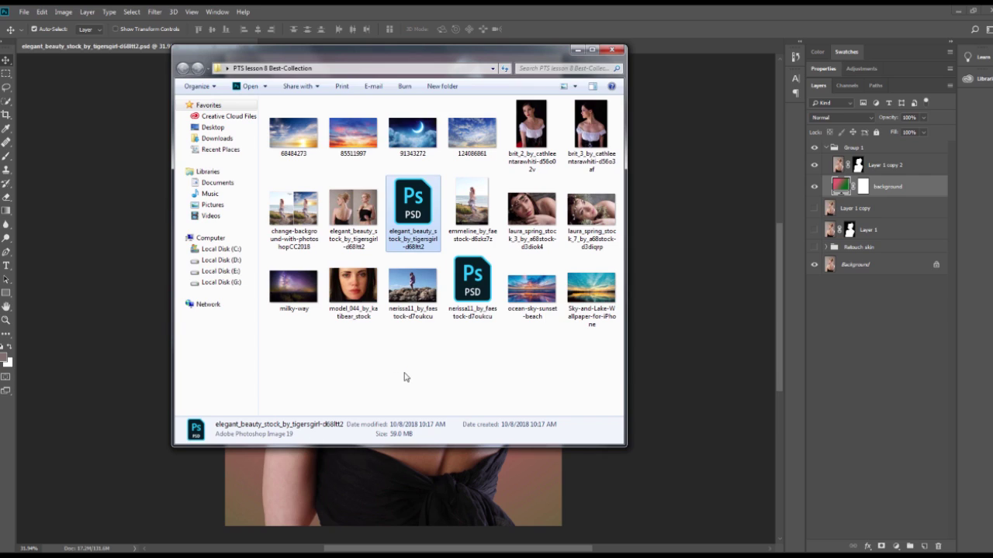
pyautogui.moveTo(388, 50); pyautogui.dragTo(453, 57)
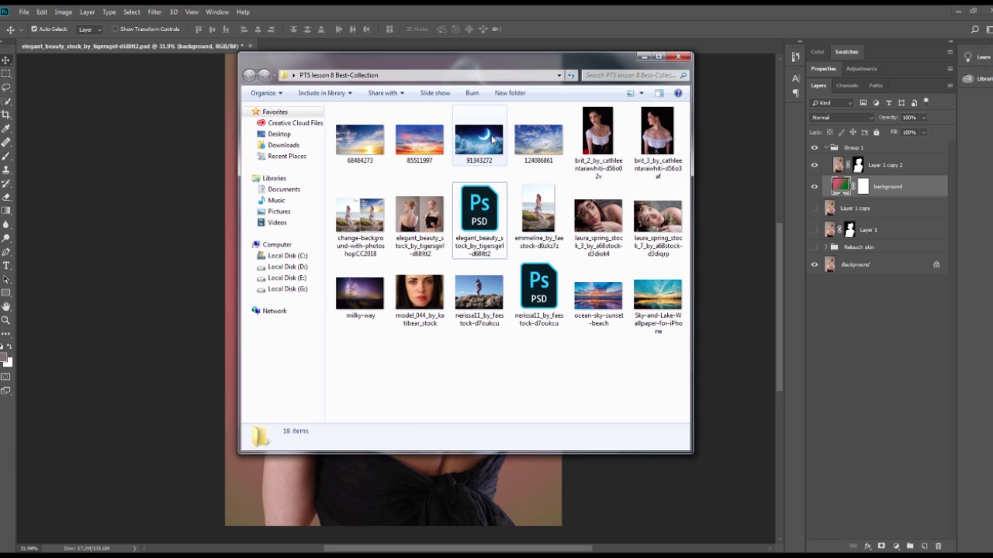
pyautogui.moveTo(479, 139)
pyautogui.mouseDown()
pyautogui.moveTo(416, 352)
pyautogui.moveTo(221, 344)
pyautogui.mouseUp()
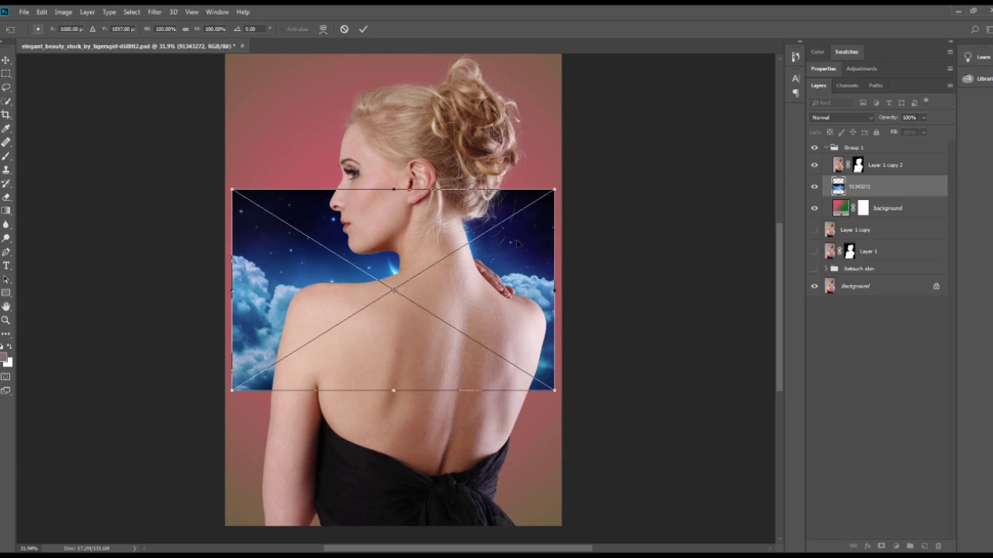
# Enlarge the night-sky image to cover the canvas and crop the canvas wider on both sides
pyautogui.hotkey('ctrl', '-')
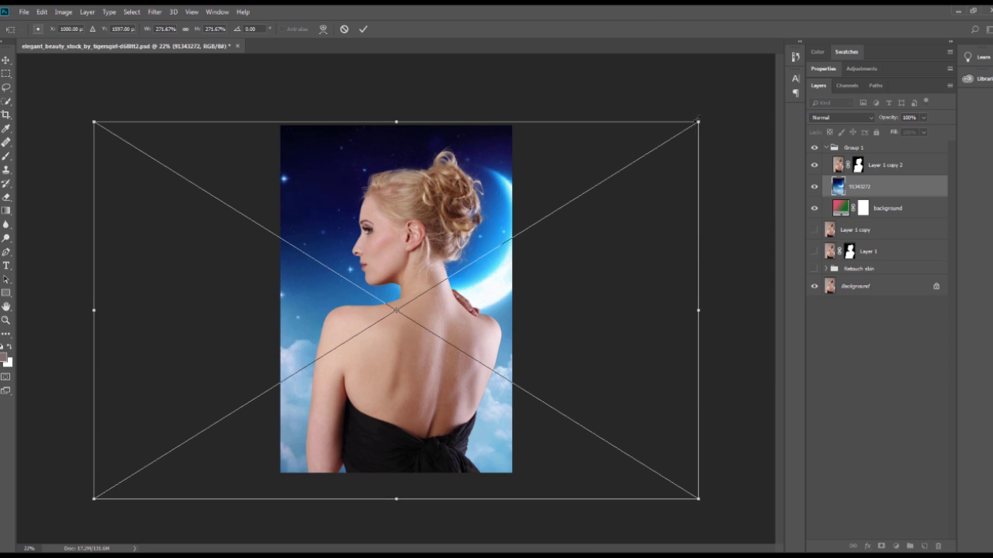
pyautogui.moveTo(514, 239); pyautogui.dragTo(632, 200)
pyautogui.press('Return')
pyautogui.press('c')
pyautogui.moveTo(511, 297); pyautogui.dragTo(605, 284)
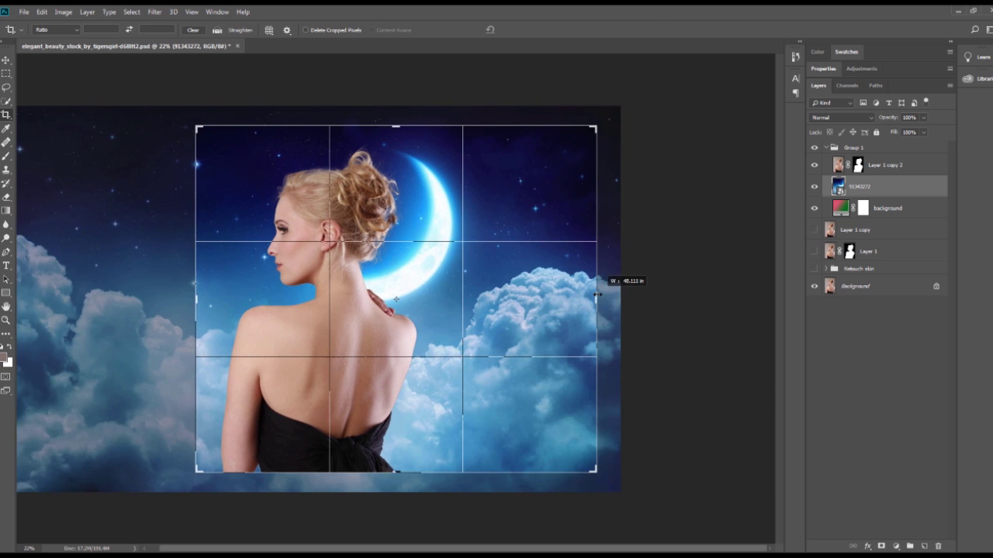
pyautogui.moveTo(199, 127); pyautogui.dragTo(187, 116)
pyautogui.moveTo(198, 237); pyautogui.dragTo(173, 279)
pyautogui.press('Return')
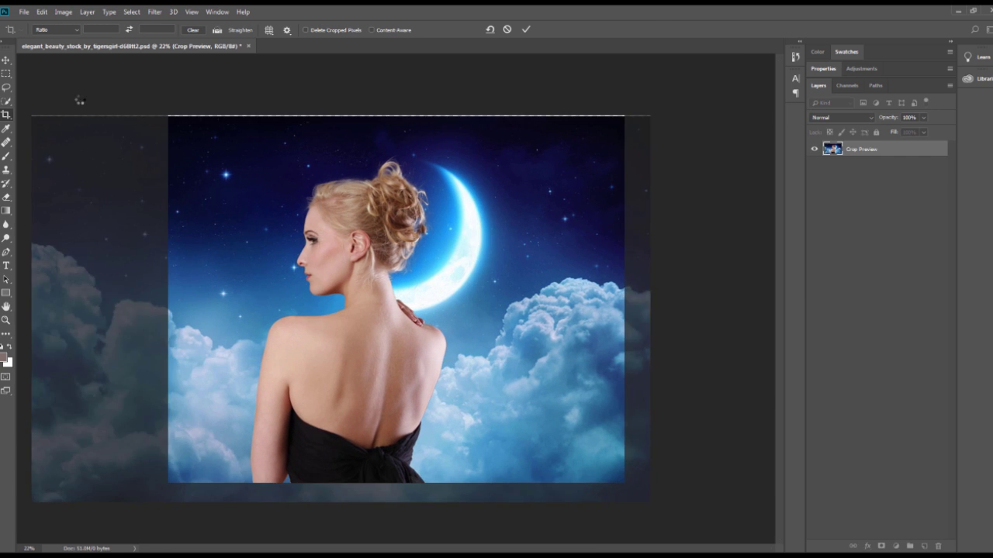
# Slide the 91343272 sky layer sideways to reposition the moon
pyautogui.press('v')
pyautogui.click(864, 183)
pyautogui.moveTo(502, 280); pyautogui.dragTo(460, 288)
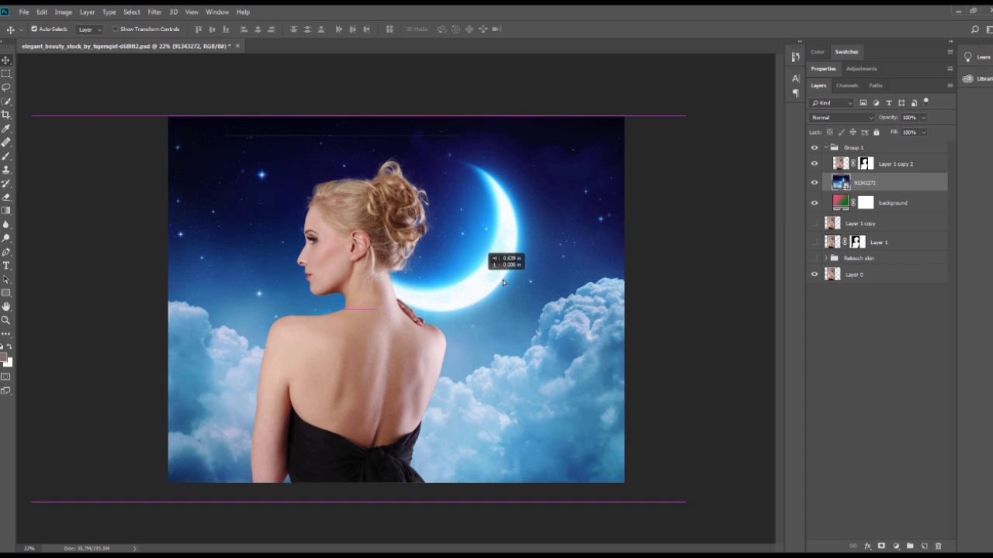
pyautogui.scroll(2, 460, 288)
pyautogui.scroll(-1, 459, 288)
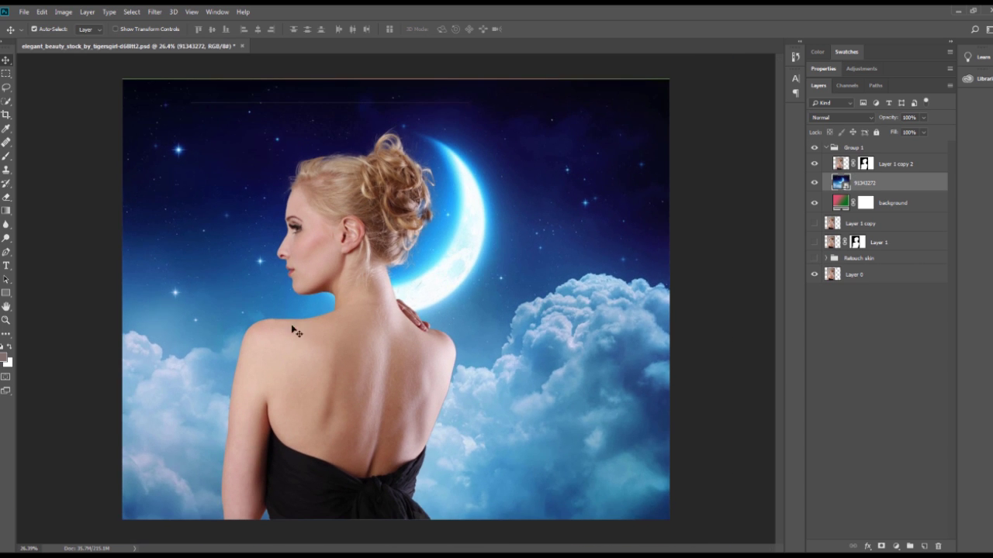
pyautogui.moveTo(460, 289)
pyautogui.mouseDown()
pyautogui.moveTo(415, 253)
pyautogui.moveTo(537, 241)
pyautogui.mouseUp()
pyautogui.hotkey('ctrl', '0')
# Recrop the canvas, move the sky so the moon sits right of the woman, and load her mask selection
pyautogui.press('c')
pyautogui.moveTo(214, 186); pyautogui.dragTo(233, 190)
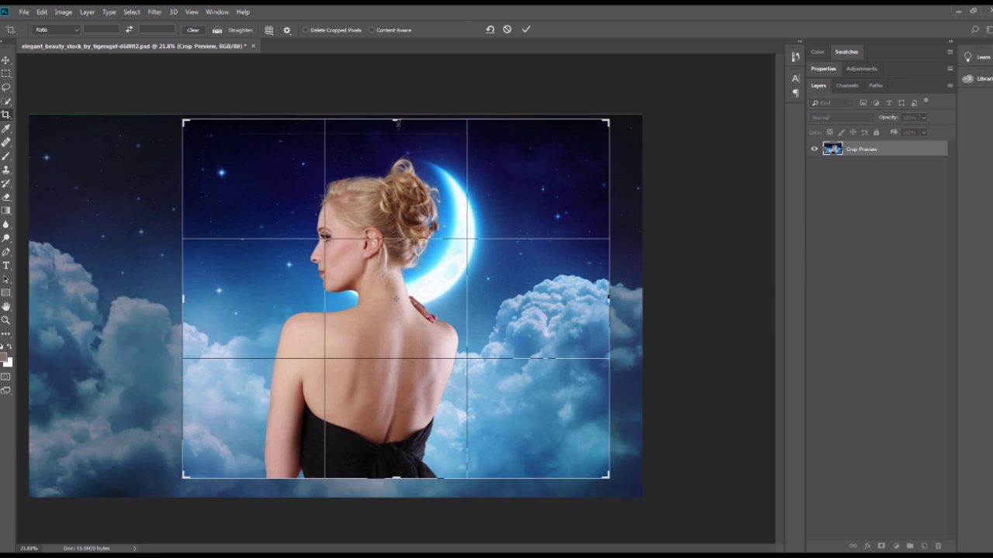
pyautogui.press('Return')
pyautogui.hotkey('ctrl', '0')
pyautogui.press('v')
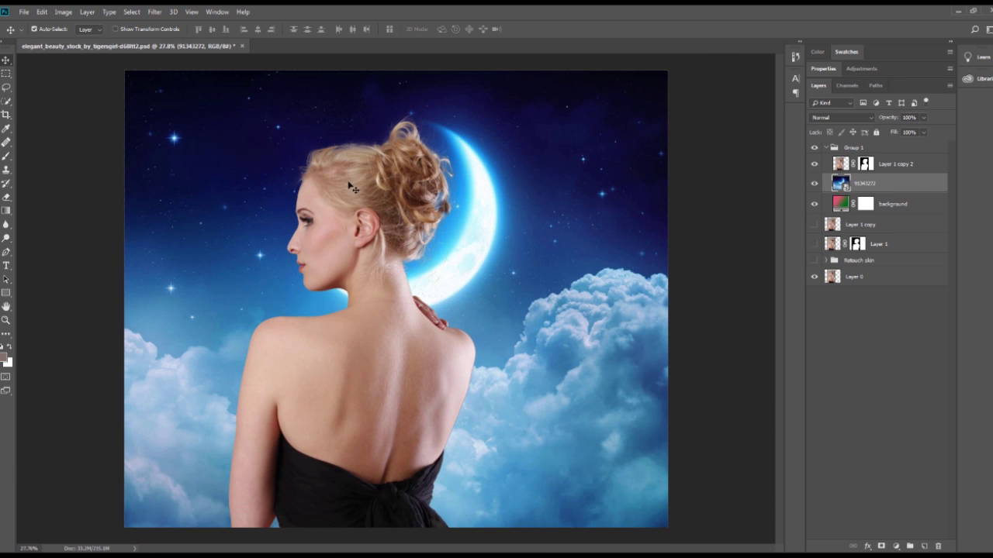
pyautogui.moveTo(488, 261); pyautogui.dragTo(643, 265)
pyautogui.click(865, 164)
pyautogui.keyDown('ctrl'); pyautogui.click(865, 164); pyautogui.keyUp('ctrl')
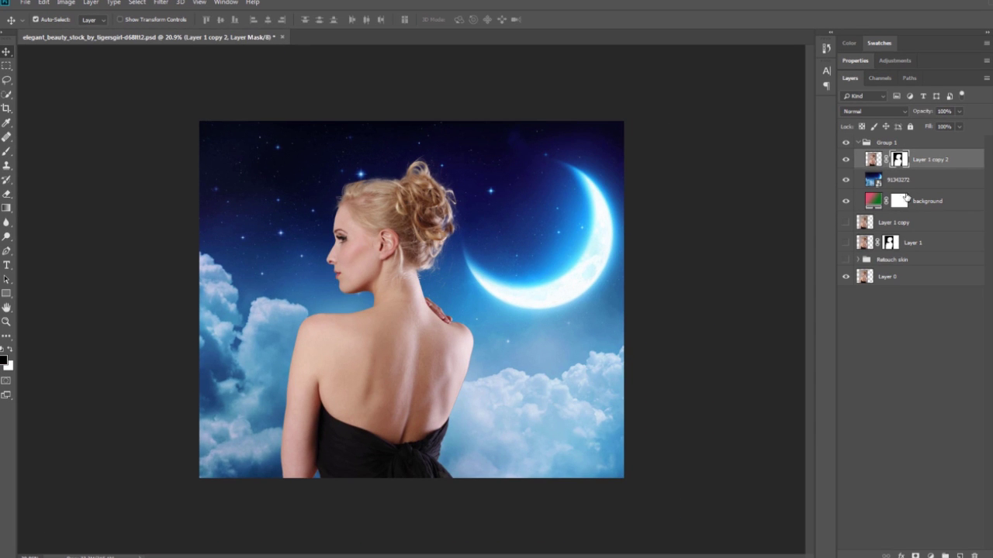
# Add a Hue/Saturation layer clipped to sky layer 91343272, set to Hue -7, Saturation +1
pyautogui.click(890, 183)
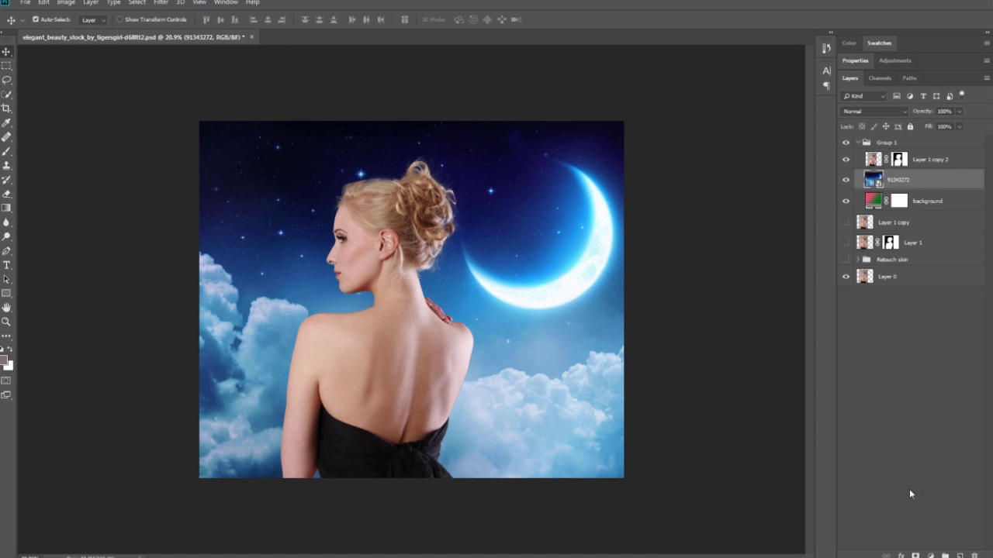
pyautogui.click(930, 556)
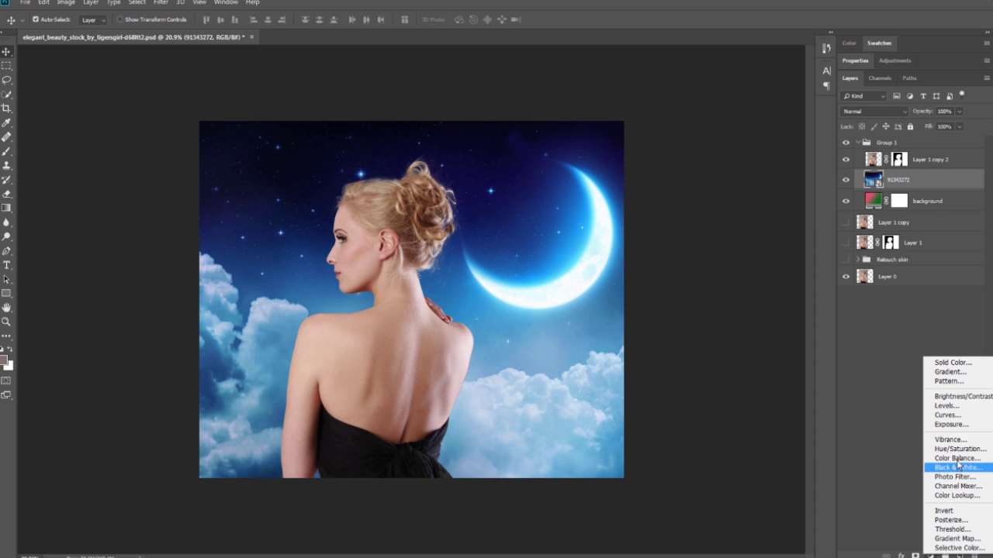
pyautogui.click(960, 448)
pyautogui.rightClick(937, 335)
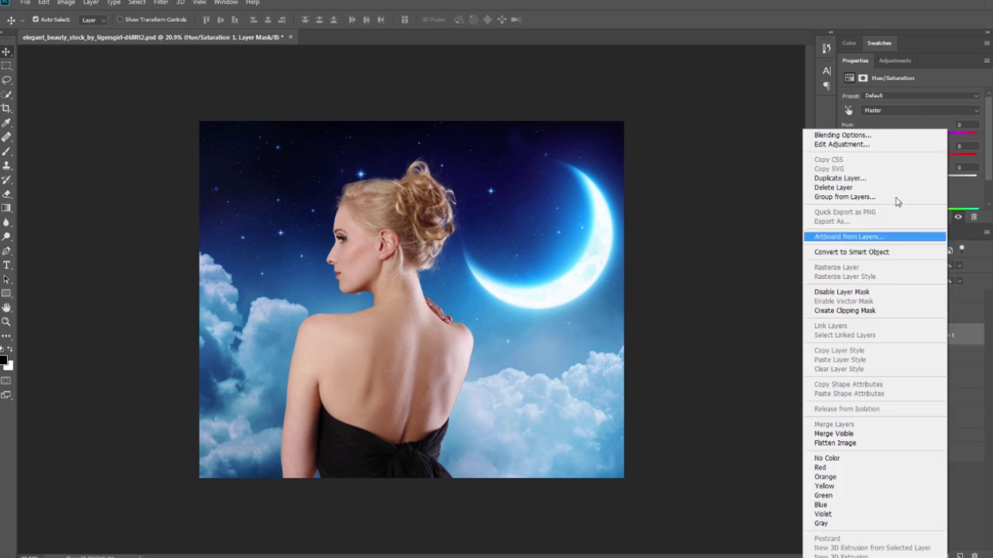
pyautogui.click(840, 311)
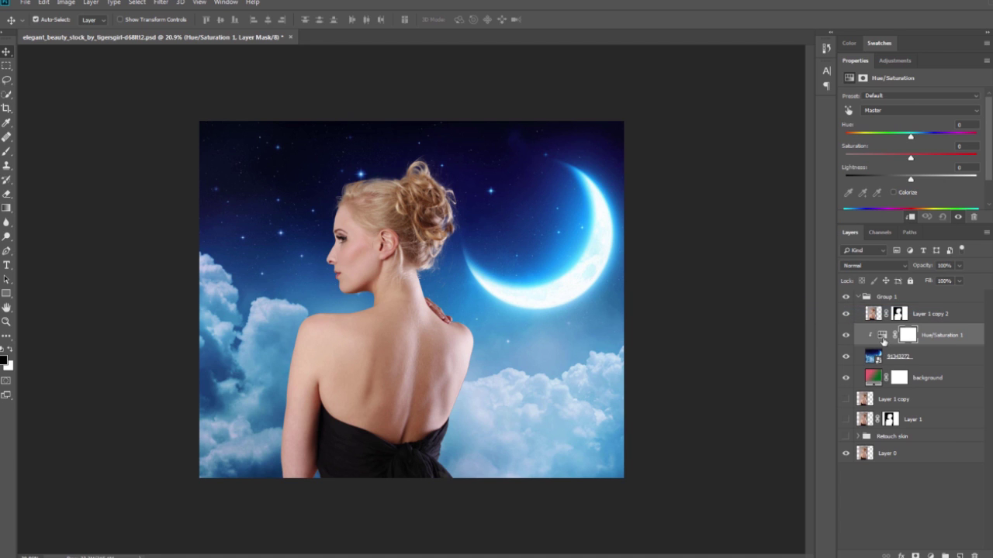
pyautogui.moveTo(910, 138); pyautogui.dragTo(874, 129)
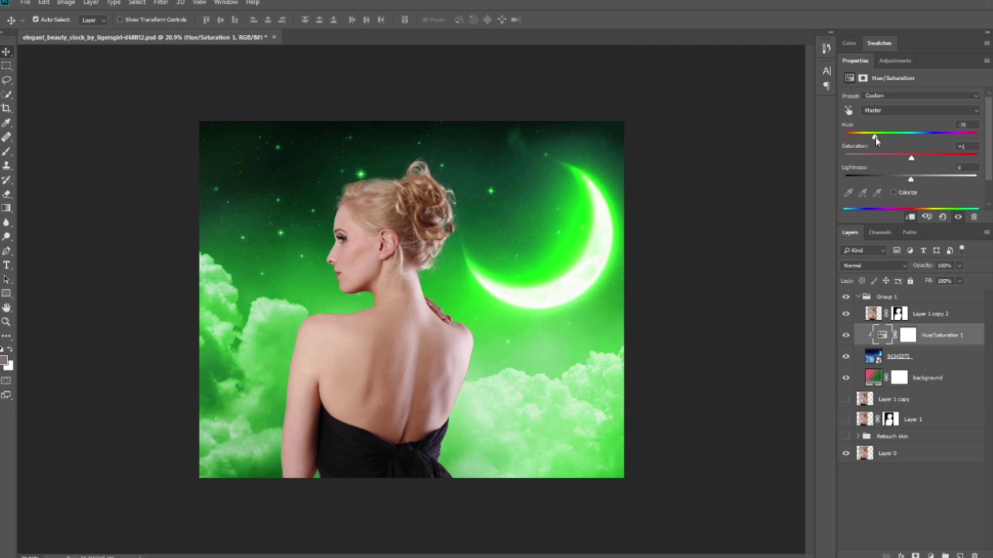
pyautogui.moveTo(875, 136)
pyautogui.mouseDown()
pyautogui.moveTo(959, 144)
pyautogui.moveTo(829, 128)
pyautogui.moveTo(939, 138)
pyautogui.moveTo(904, 126)
pyautogui.mouseUp()
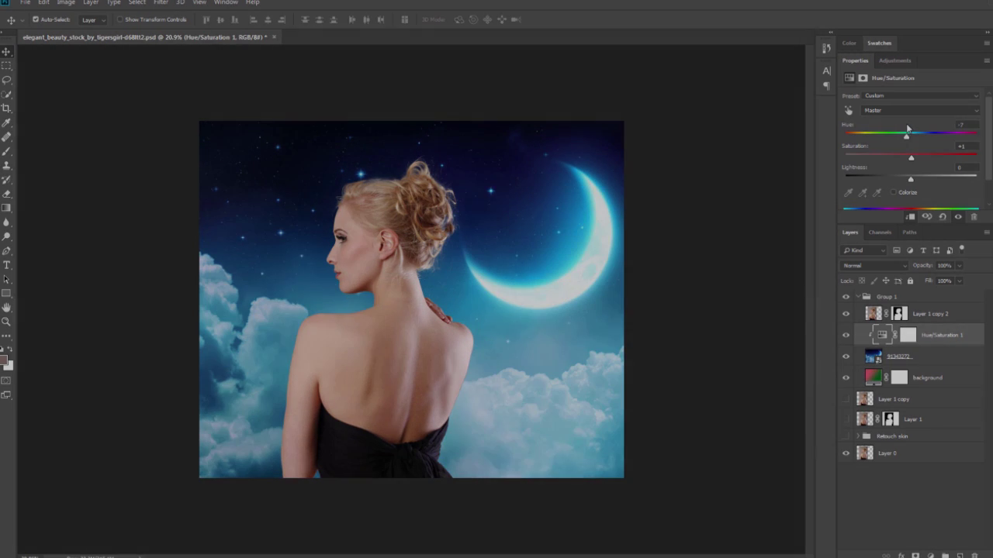